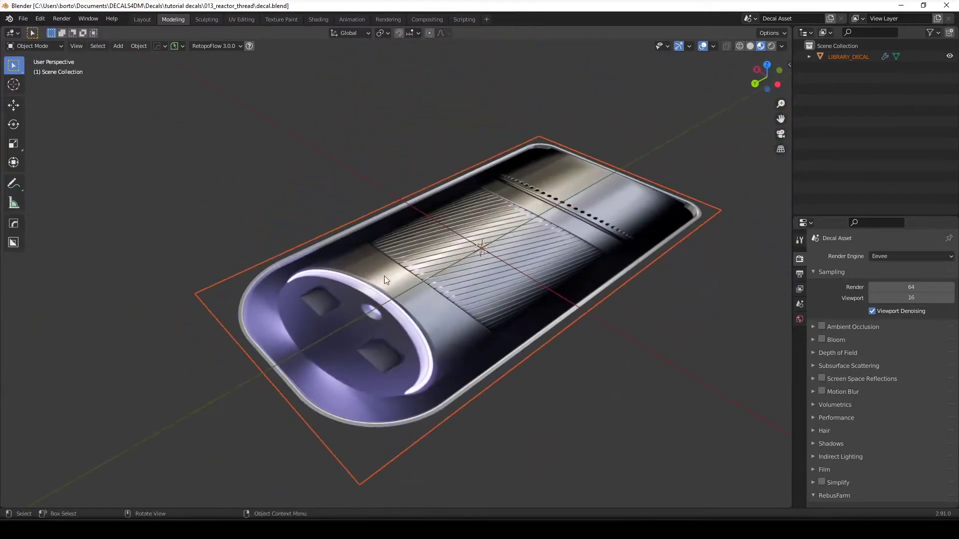
# Step: Examine the reactor thread decal's small holes, collar groove and slanted ridges up close from several angles
pyautogui.moveTo(297, 317); pyautogui.dragTo(474, 322, button='middle')
pyautogui.scroll(6, 596, 388)
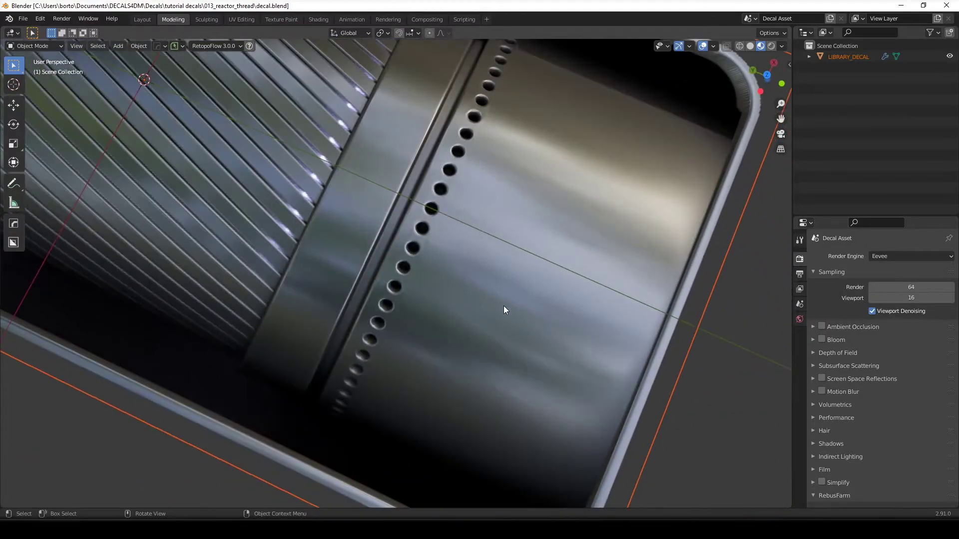
pyautogui.scroll(6, 479, 280)
pyautogui.moveTo(451, 247); pyautogui.dragTo(486, 259, button='middle')
pyautogui.scroll(4, 409, 326)
pyautogui.moveTo(494, 293); pyautogui.dragTo(452, 358, button='middle')
pyautogui.scroll(-5, 469, 325)
pyautogui.click(598, 304)
pyautogui.scroll(5, 537, 301)
pyautogui.scroll(5, 457, 299)
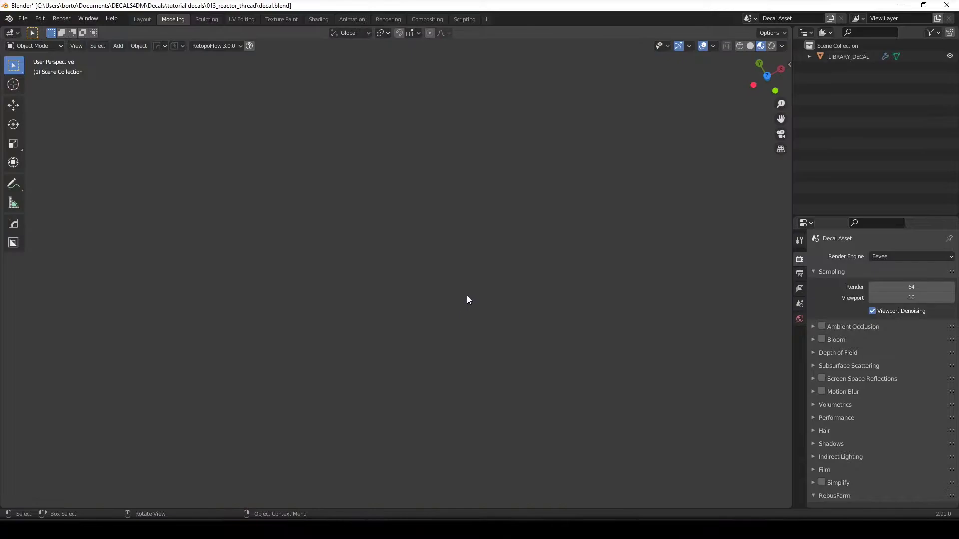
pyautogui.scroll(-10, 488, 349)
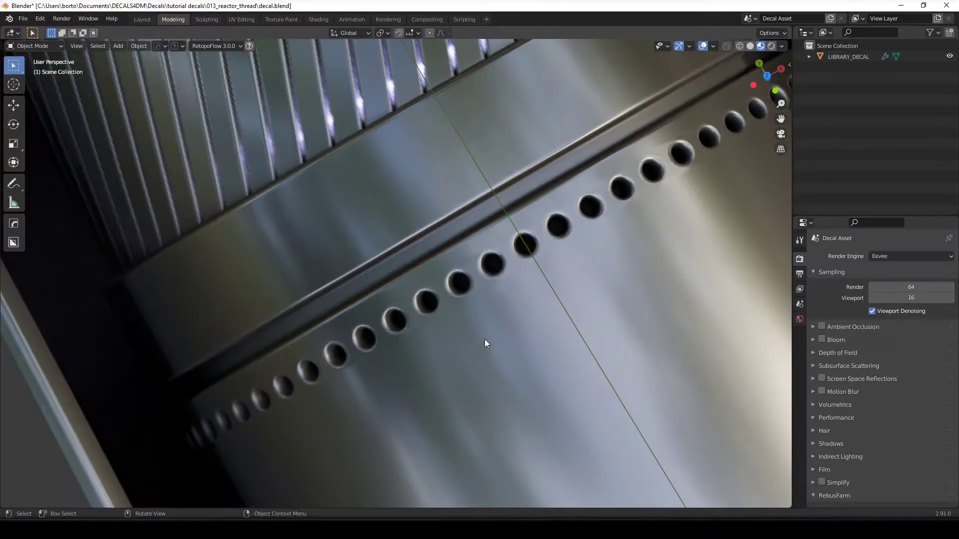
pyautogui.moveTo(566, 334)
pyautogui.mouseDown(button='middle')
pyautogui.moveTo(505, 353)
pyautogui.moveTo(501, 376)
pyautogui.moveTo(562, 339)
pyautogui.moveTo(519, 328)
pyautogui.moveTo(505, 310)
pyautogui.moveTo(539, 255)
pyautogui.moveTo(535, 328)
pyautogui.moveTo(564, 319)
pyautogui.mouseUp(button='middle')
pyautogui.scroll(8, 435, 356)
pyautogui.scroll(8, 436, 357)
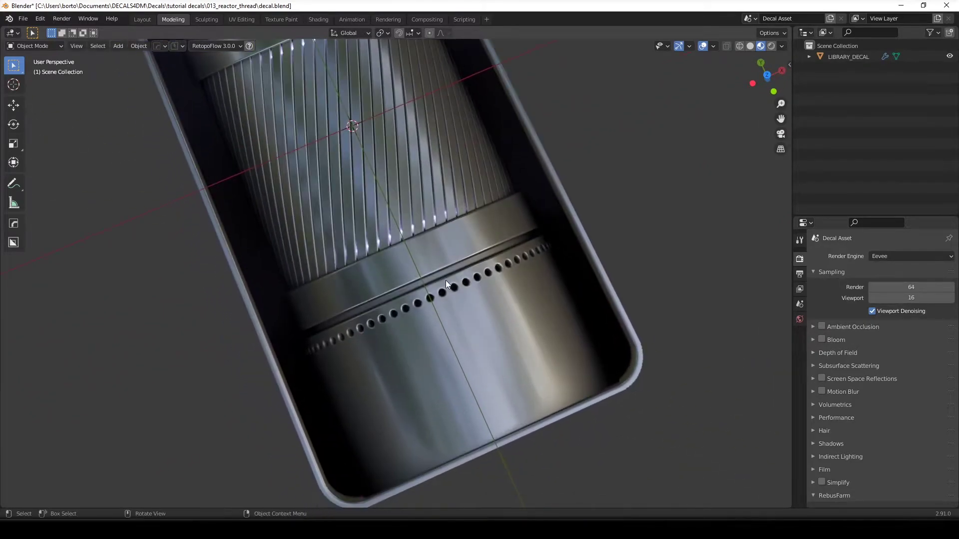
pyautogui.scroll(2, 451, 309)
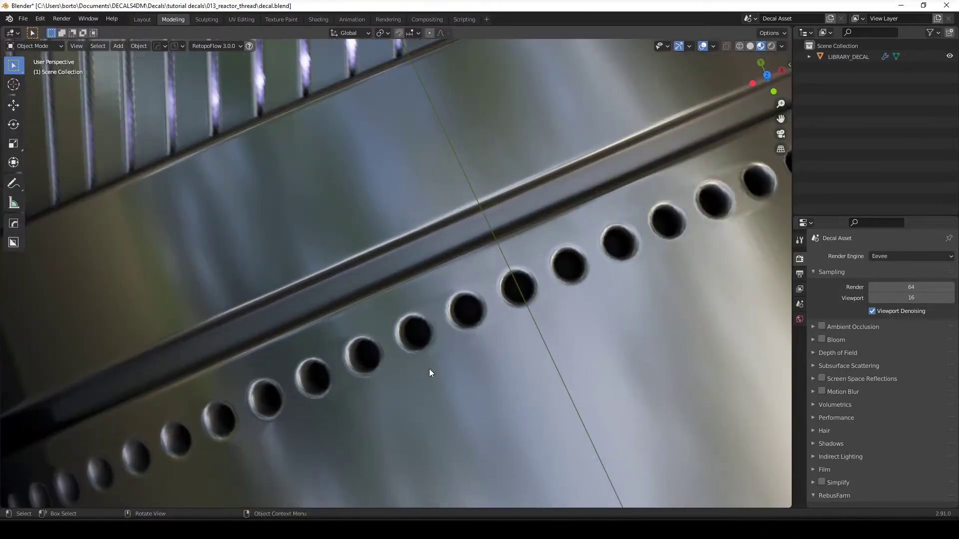
pyautogui.scroll(3, 420, 338)
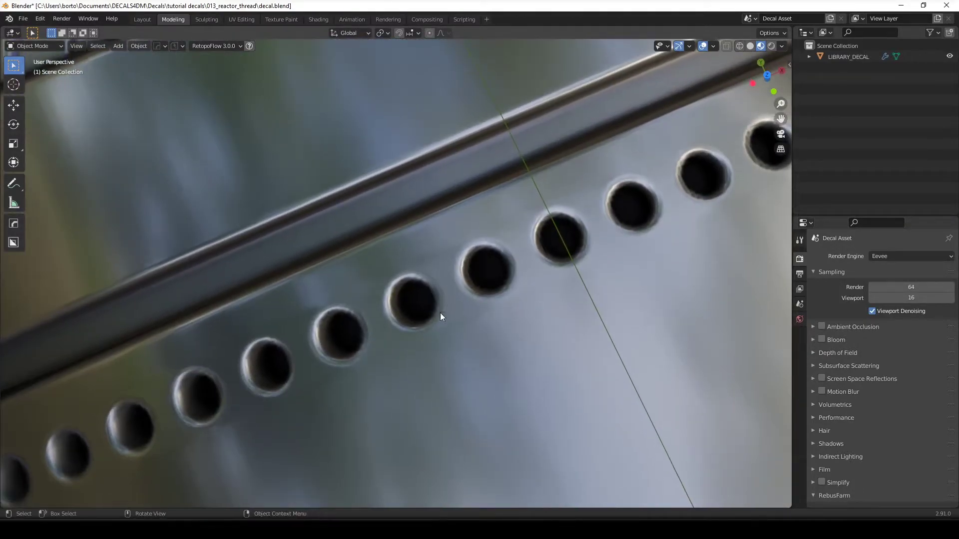
pyautogui.scroll(-10, 433, 306)
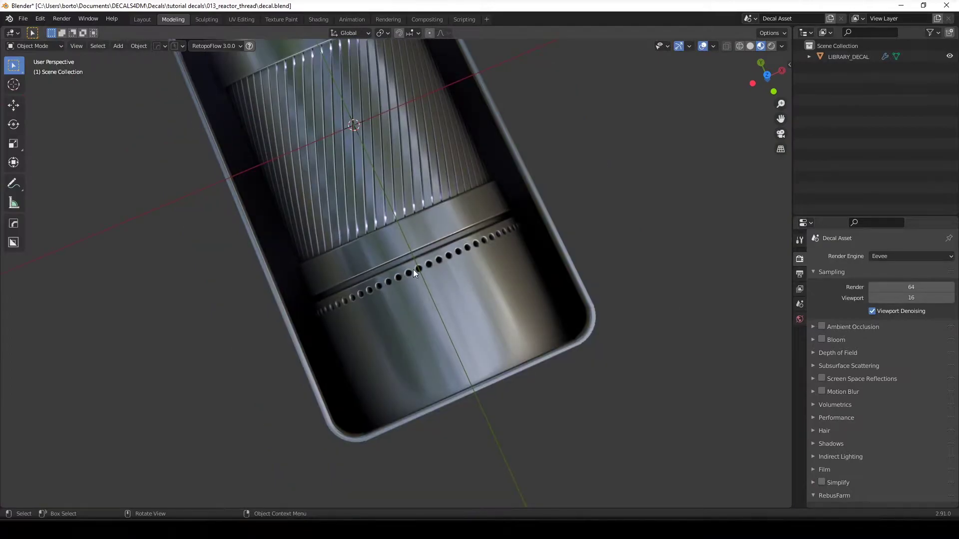
# Step: Switch to the battery new.blend window and examine the real hole geometry around the cylinder's collar
pyautogui.moveTo(521, 524)
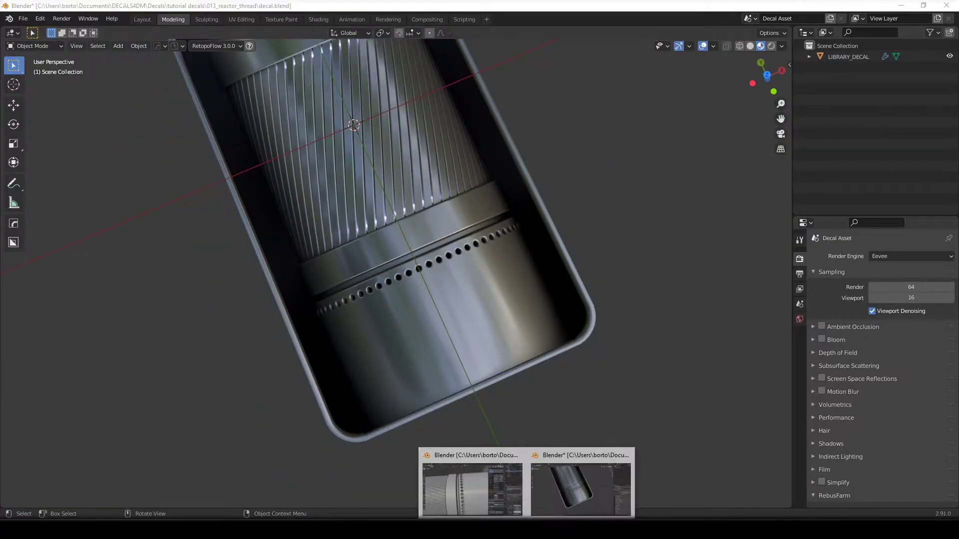
pyautogui.click(502, 474)
pyautogui.moveTo(422, 278); pyautogui.dragTo(413, 284, button='middle')
pyautogui.scroll(4, 420, 282)
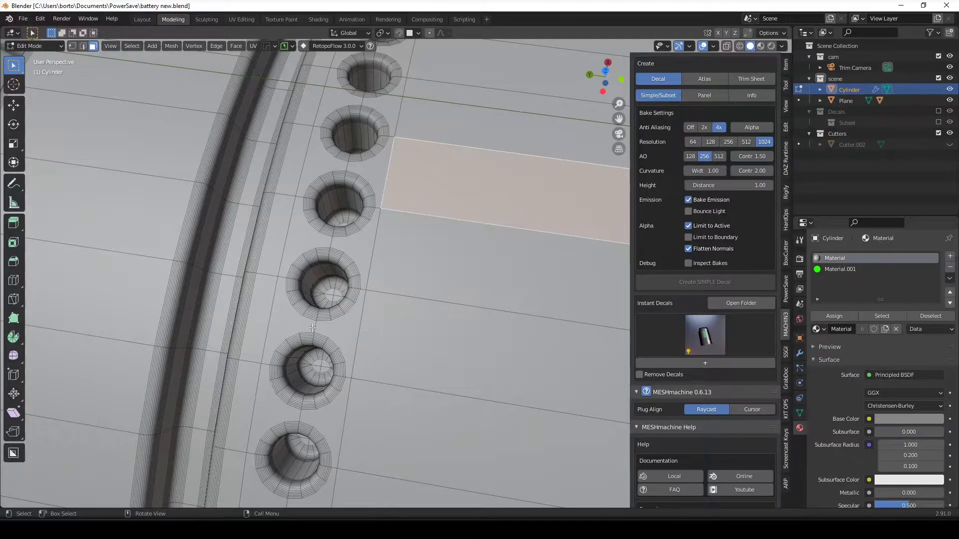
pyautogui.scroll(-5, 331, 330)
pyautogui.scroll(6, 370, 304)
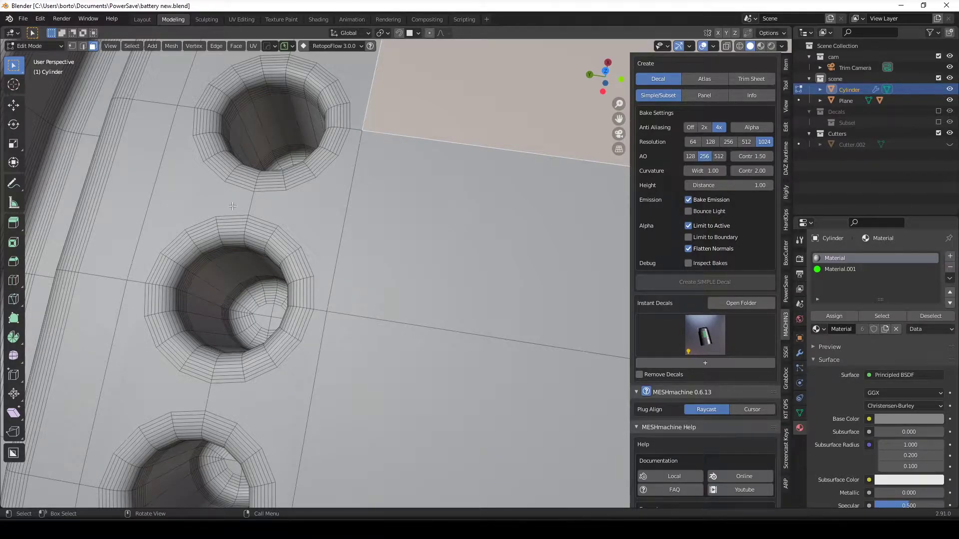
pyautogui.scroll(-5, 260, 210)
pyautogui.moveTo(379, 233)
pyautogui.mouseDown(button='middle')
pyautogui.moveTo(350, 247)
pyautogui.moveTo(379, 235)
pyautogui.mouseUp(button='middle')
pyautogui.scroll(3, 347, 263)
# Step: Return to the decal.blend window and inspect the decal's row of holes from a shallow angle
pyautogui.click(551, 483)
pyautogui.scroll(6, 479, 295)
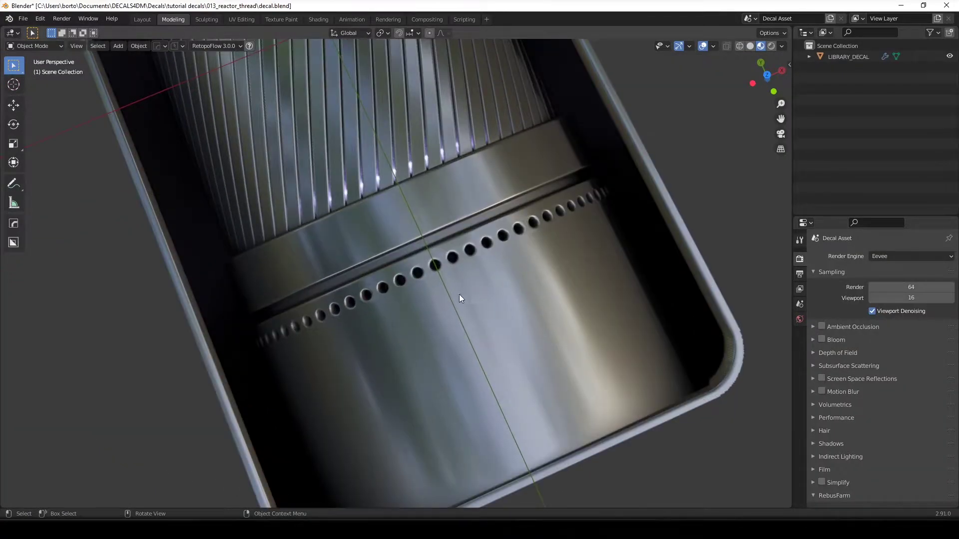
pyautogui.moveTo(459, 298); pyautogui.dragTo(392, 295, button='middle')
pyautogui.scroll(2, 392, 298)
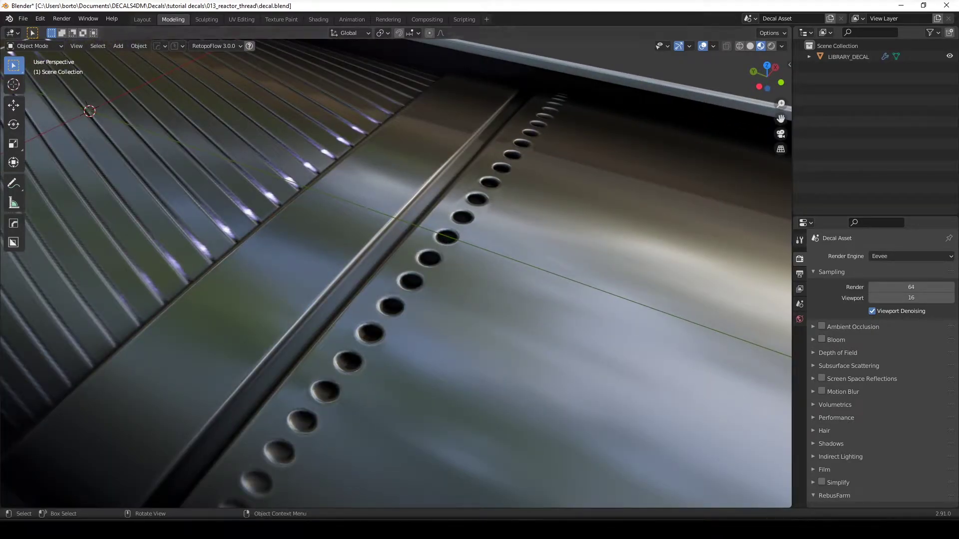
# Step: Switch to File Explorer and view the contents of the 012_cloth_decal_2 and 008_awd folders in tutorial decals
pyautogui.hotkey('alt', 'Tab')
pyautogui.click(478, 115)
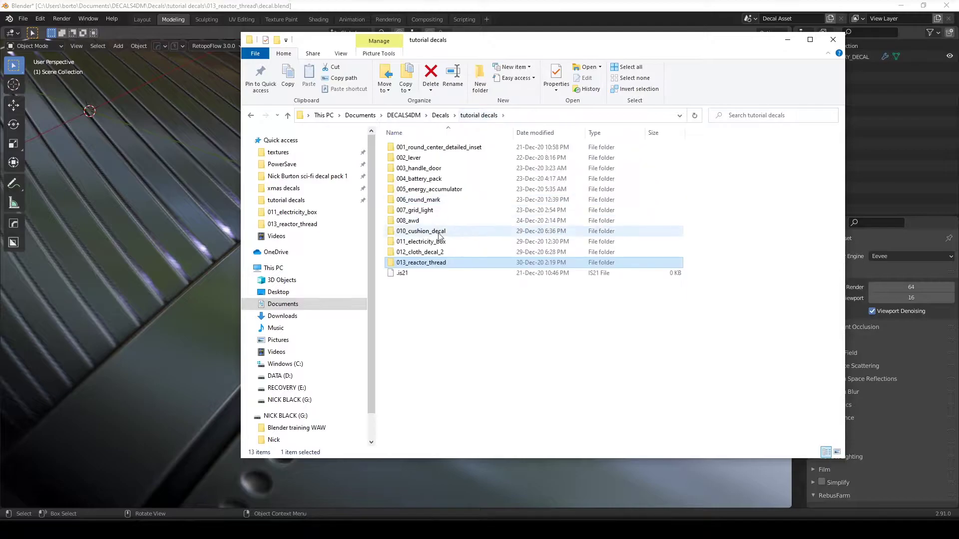
pyautogui.doubleClick(436, 255)
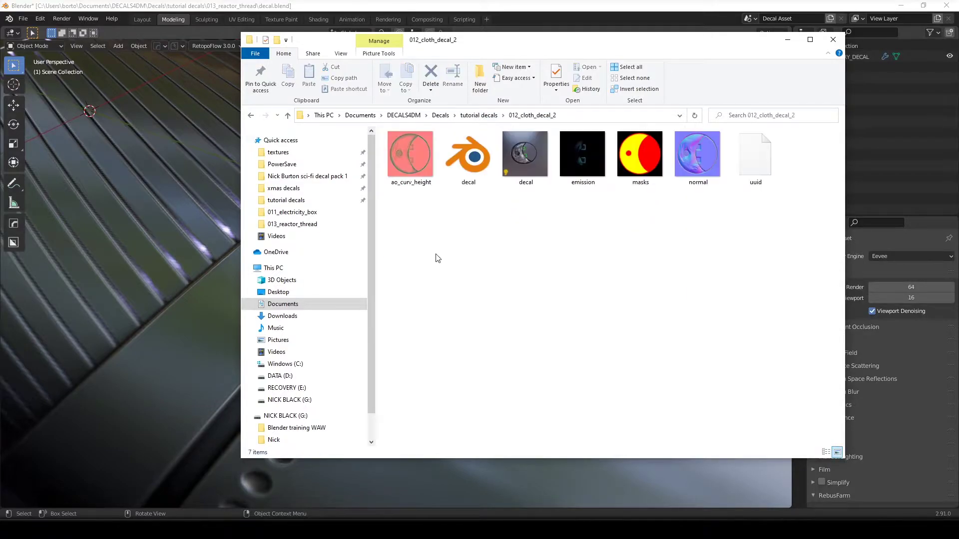
pyautogui.click(478, 115)
pyautogui.doubleClick(421, 221)
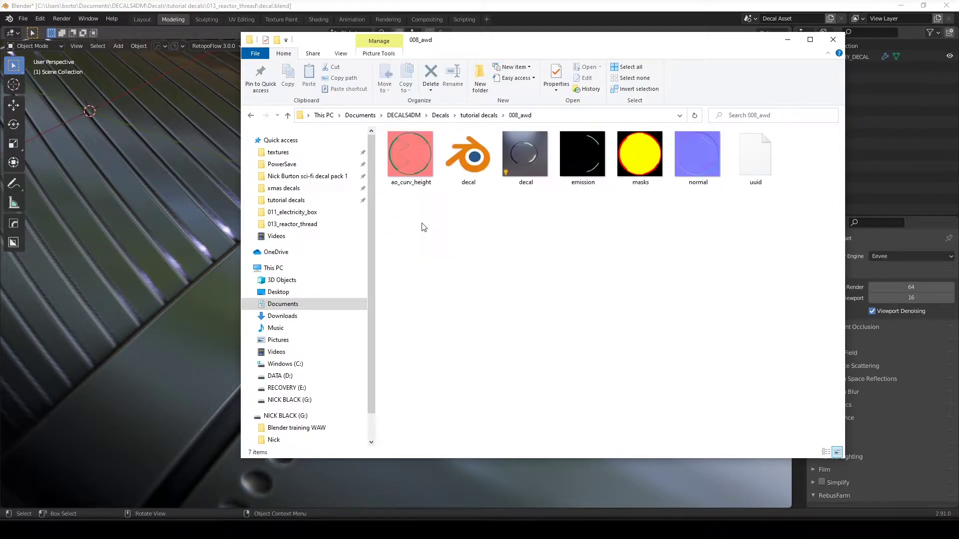
pyautogui.moveTo(714, 165); pyautogui.dragTo(675, 154)
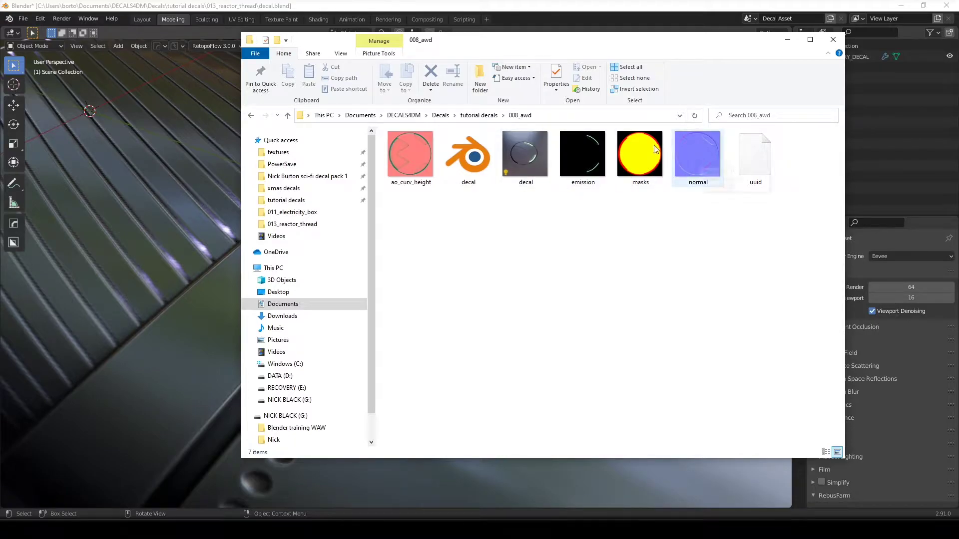
# Step: Browse Sci-fi decal pack 2 in the Decals folder, viewing the 008_grid_with_lights and 001_electric_box folders
pyautogui.click(468, 115)
pyautogui.click(441, 115)
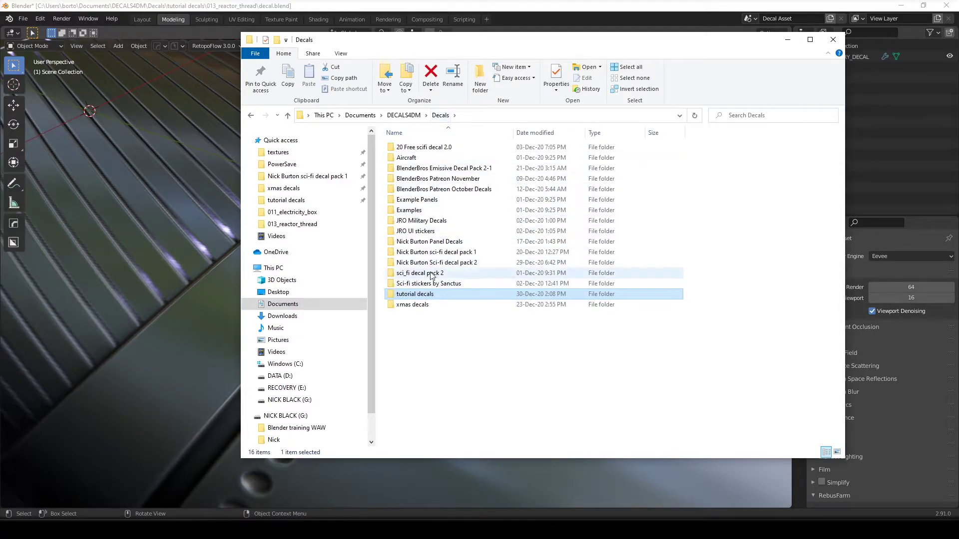
pyautogui.click(434, 265)
pyautogui.doubleClick(435, 271)
pyautogui.doubleClick(428, 220)
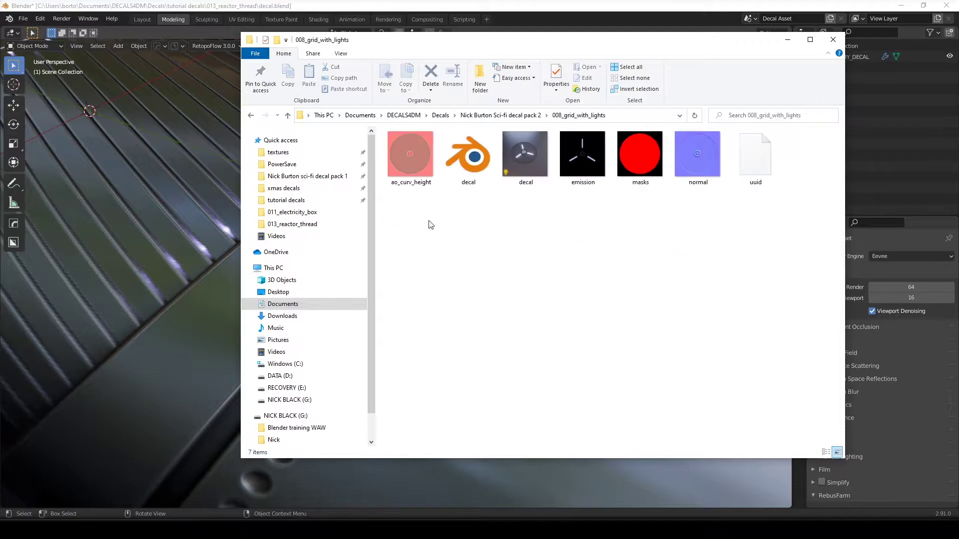
pyautogui.click(527, 116)
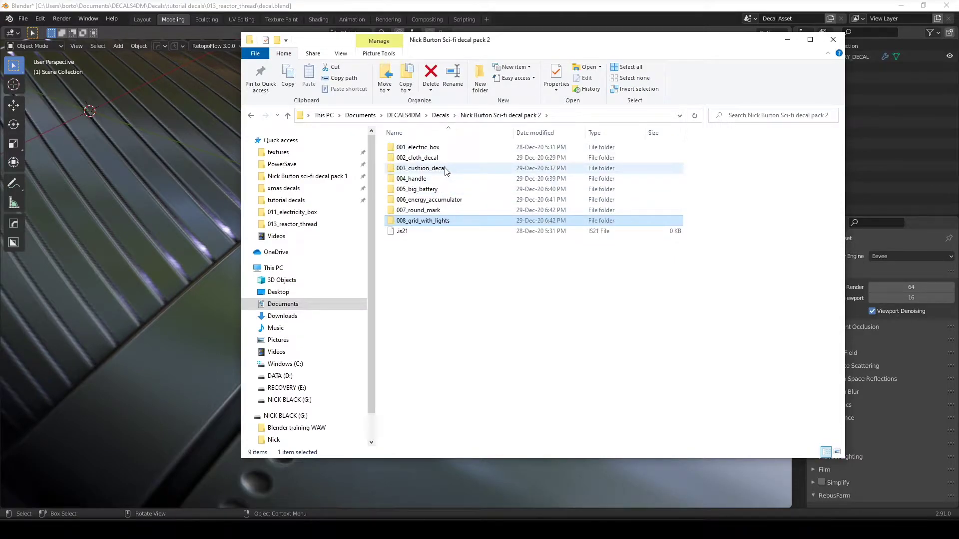
pyautogui.doubleClick(442, 147)
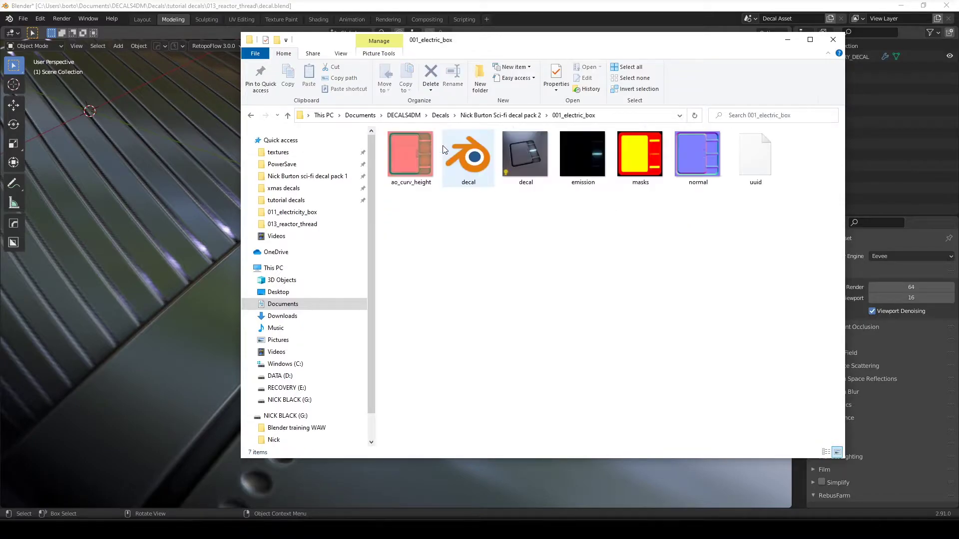
# Step: Open the electric box decal's normal map, inspect the lettering, bolt symbol and pipes up close, and close it
pyautogui.doubleClick(699, 152)
pyautogui.keyDown('ctrl'); pyautogui.scroll(3, 454, 261); pyautogui.keyUp('ctrl')
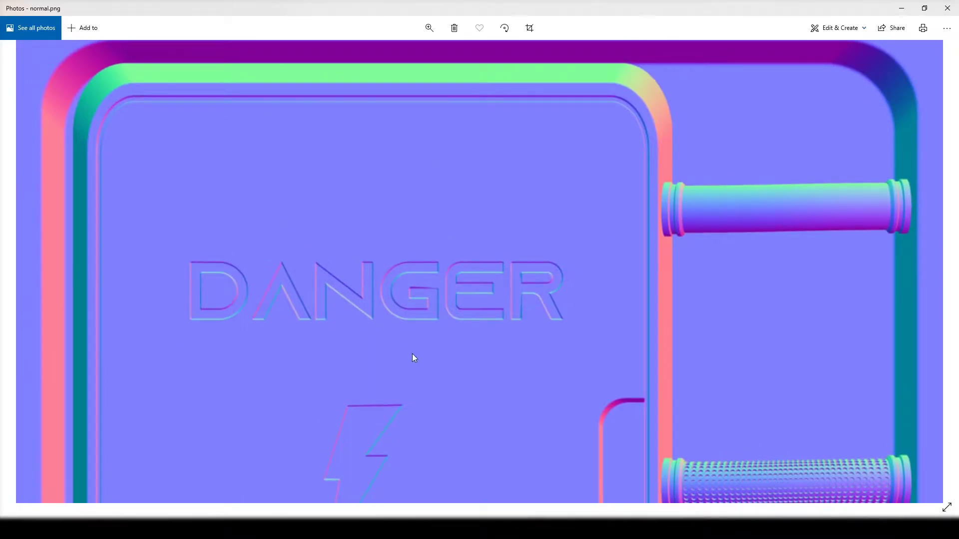
pyautogui.moveTo(405, 347); pyautogui.dragTo(451, 206)
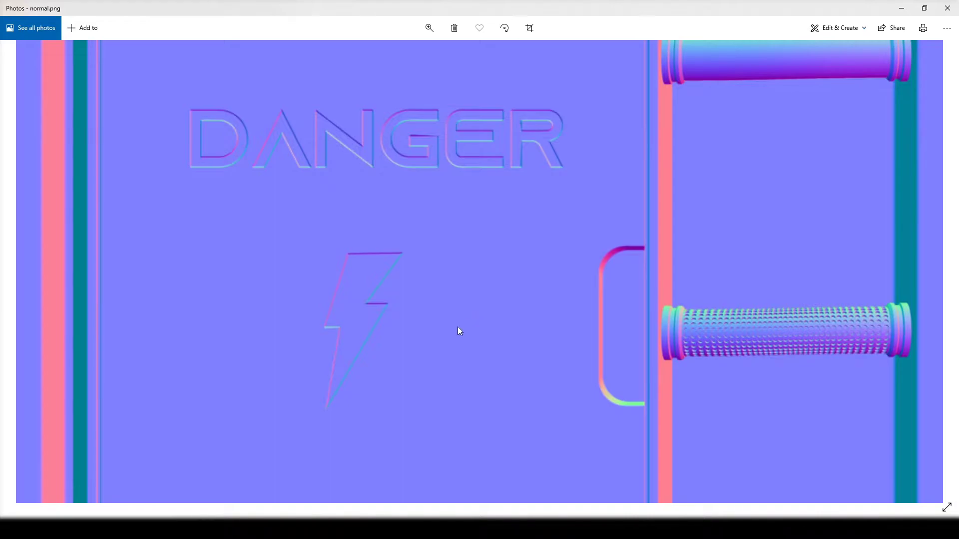
pyautogui.moveTo(459, 322); pyautogui.dragTo(474, 206)
pyautogui.scroll(-3, 471, 215)
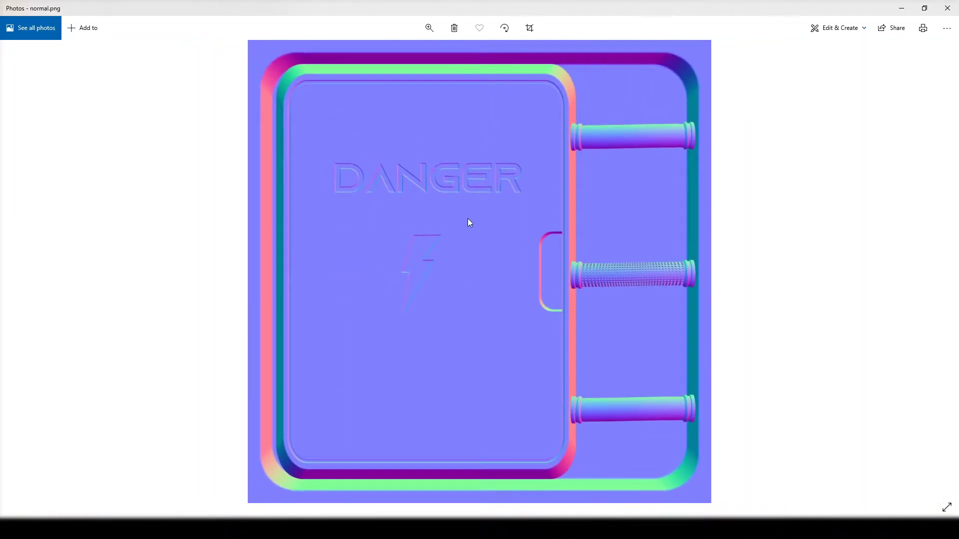
pyautogui.scroll(3, 467, 218)
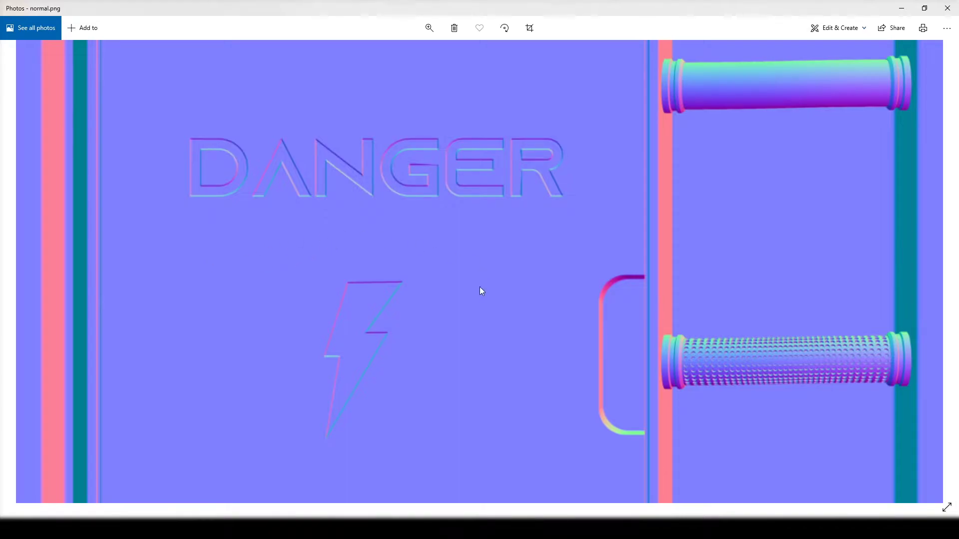
pyautogui.hotkey('alt', 'F4')
# Step: Return to the Decals folder, look into xmas decals, and open the 013_reactor_thread folder in tutorial decals
pyautogui.click(479, 118)
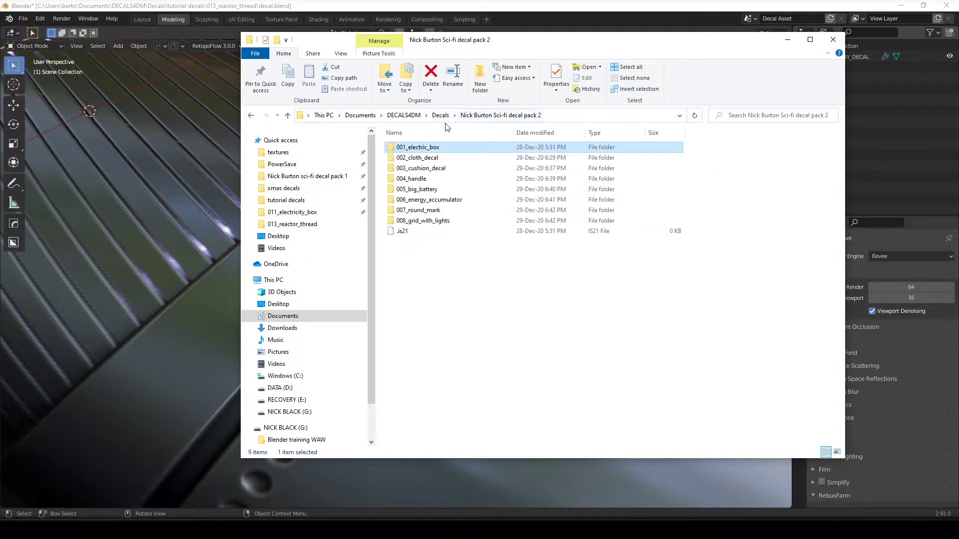
pyautogui.click(440, 118)
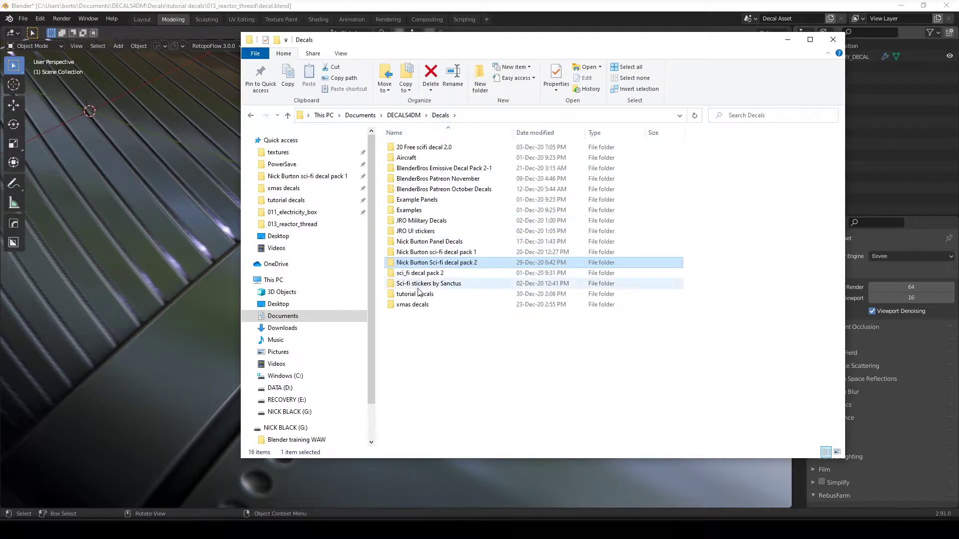
pyautogui.doubleClick(419, 305)
pyautogui.click(440, 115)
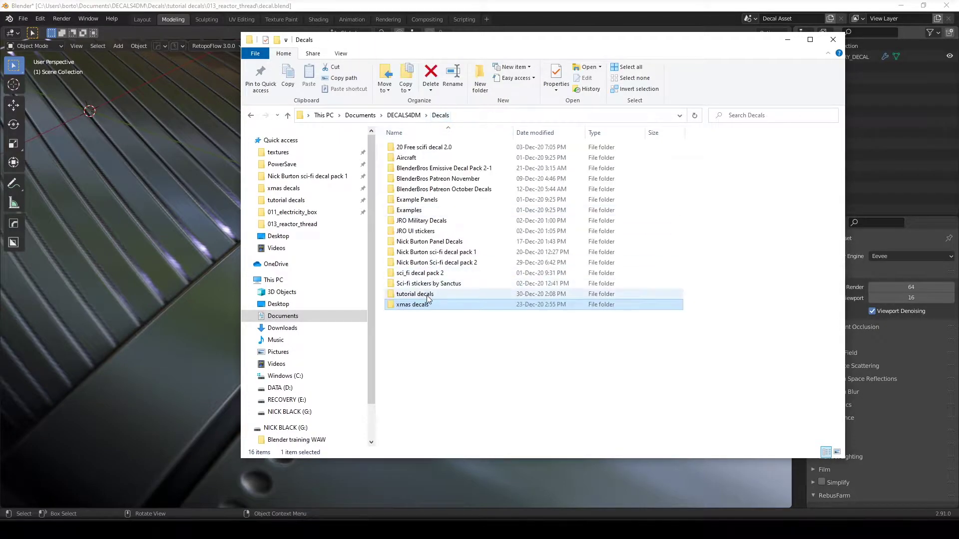
pyautogui.doubleClick(425, 295)
pyautogui.click(422, 263)
pyautogui.doubleClick(423, 268)
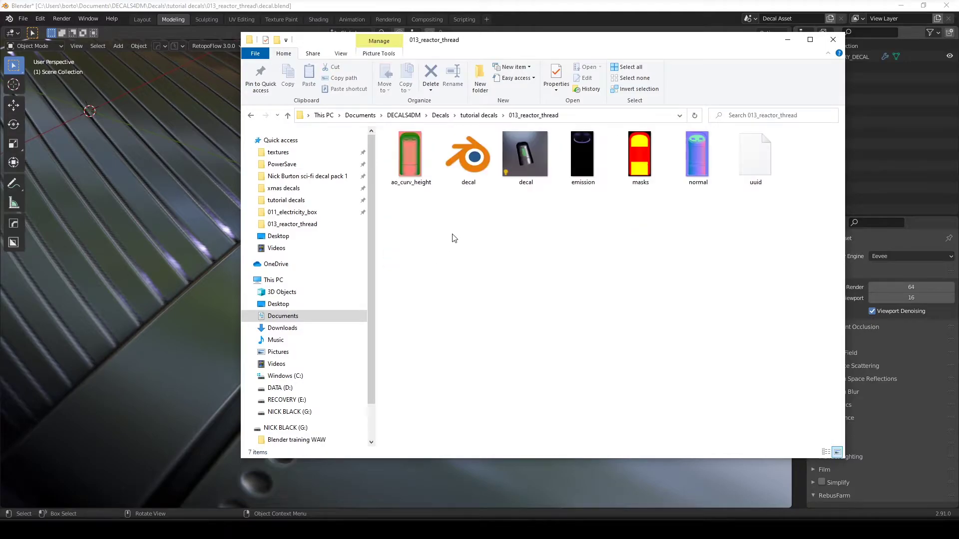
# Step: Open the reactor thread decal's normal map, inspect its row of holes and collar up close, and close it
pyautogui.doubleClick(696, 150)
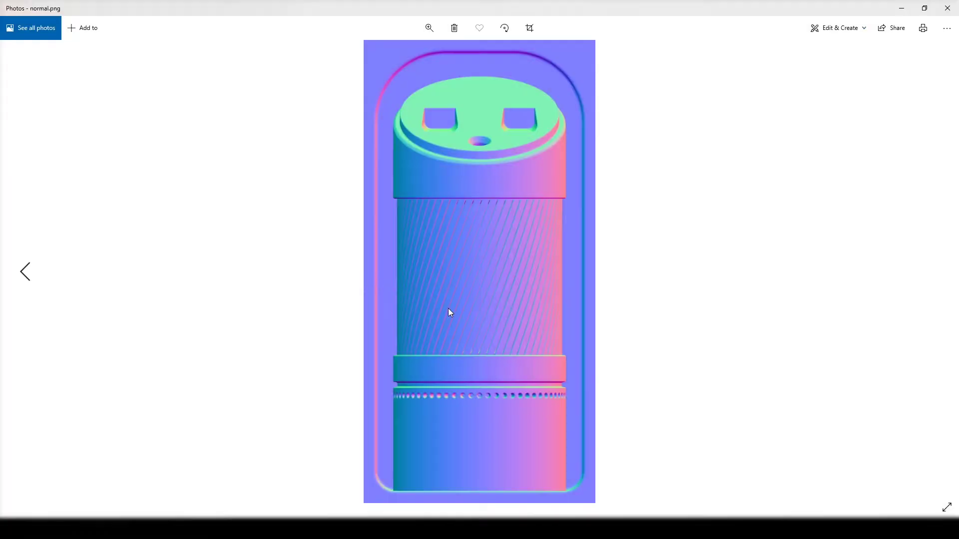
pyautogui.scroll(2, 449, 315)
pyautogui.moveTo(484, 383); pyautogui.dragTo(497, 199)
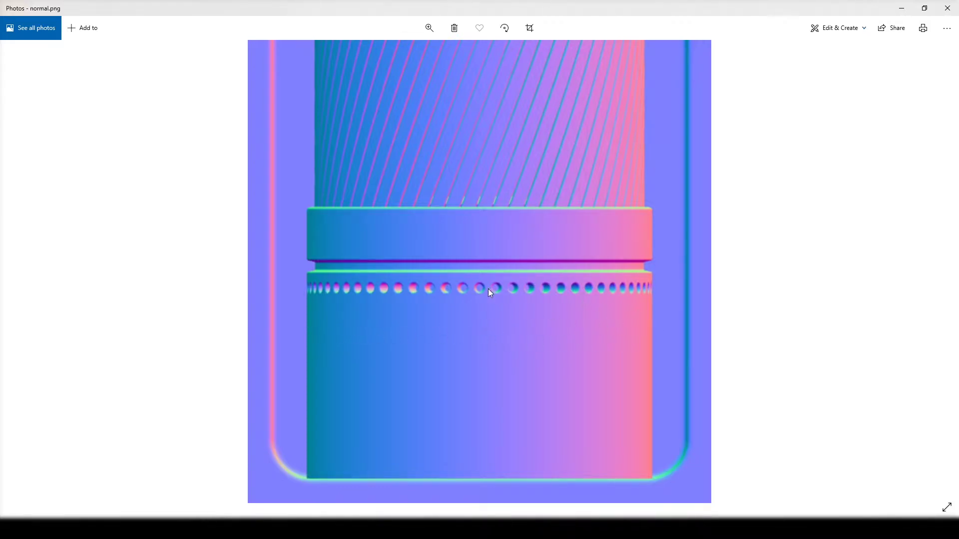
pyautogui.moveTo(498, 297); pyautogui.dragTo(475, 367)
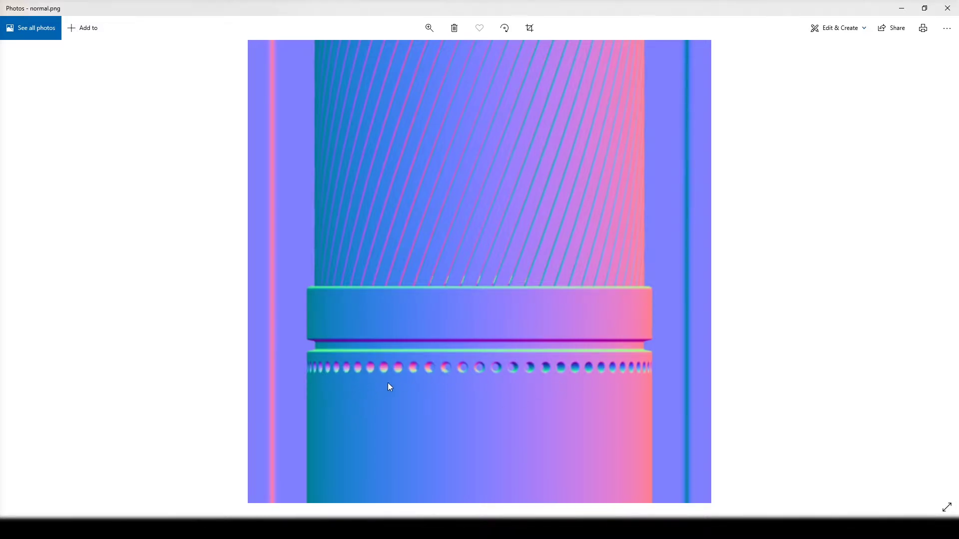
pyautogui.click(947, 8)
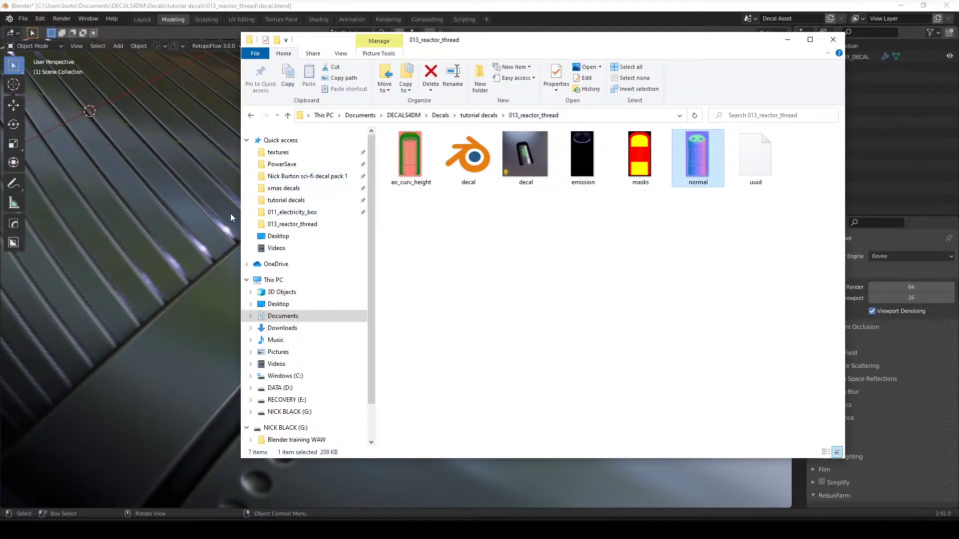
pyautogui.moveTo(523, 250); pyautogui.dragTo(544, 262)
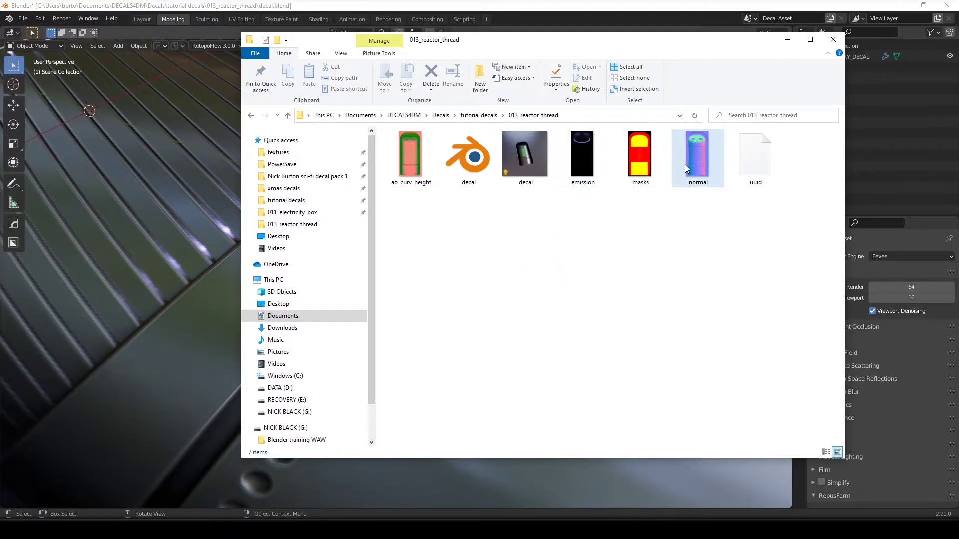
# Step: Return to the decal.blend window, take a final look at the selected decal, and close the file without saving
pyautogui.click(120, 253)
pyautogui.moveTo(121, 252); pyautogui.dragTo(459, 262, button='middle')
pyautogui.scroll(3, 448, 279)
pyautogui.scroll(-5, 400, 282)
pyautogui.click(947, 5)
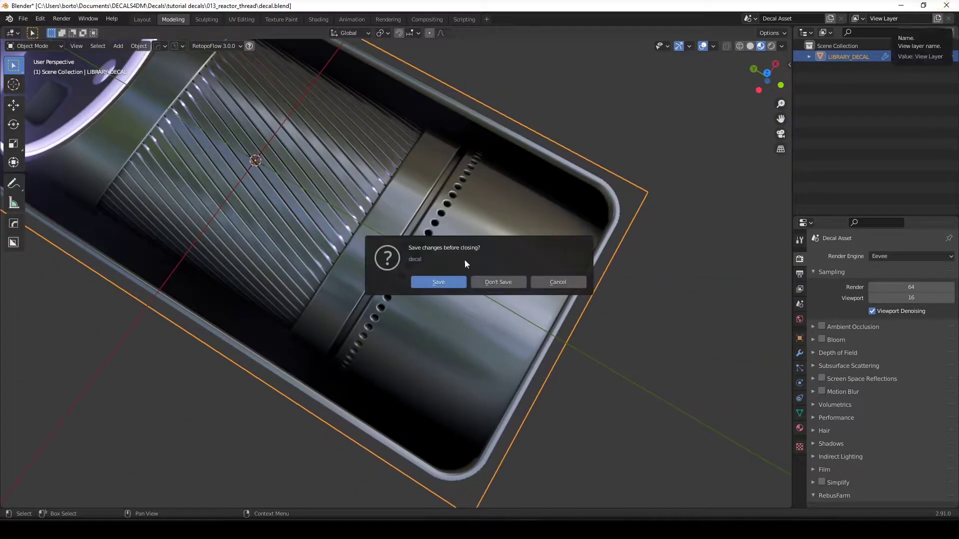
pyautogui.click(494, 279)
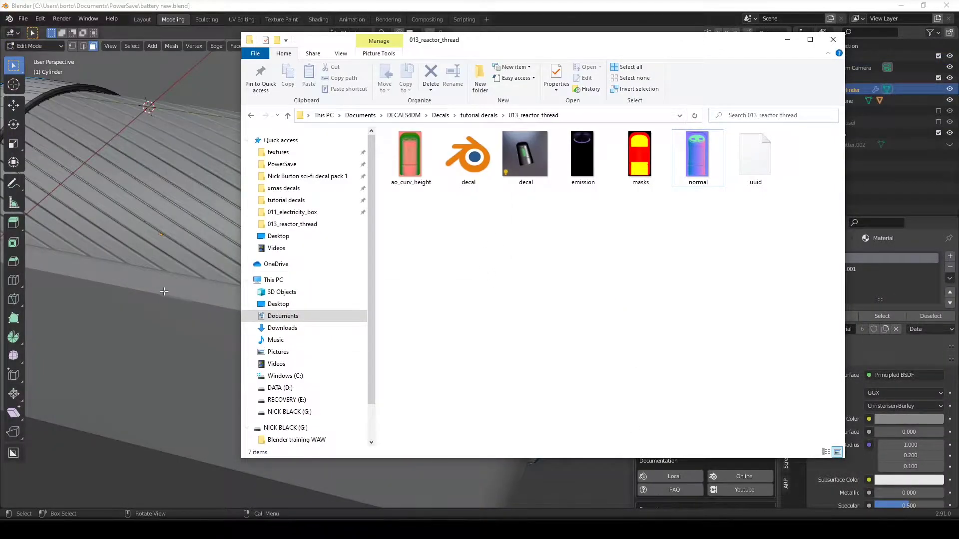
# Step: Return to the battery new.blend window and inspect the row of holes around the cylinder up close
pyautogui.hotkey('alt', 'Tab')
pyautogui.moveTo(499, 350); pyautogui.dragTo(406, 304, button='middle')
pyautogui.scroll(-10, 406, 304)
pyautogui.scroll(10, 406, 304)
pyautogui.scroll(5, 406, 304)
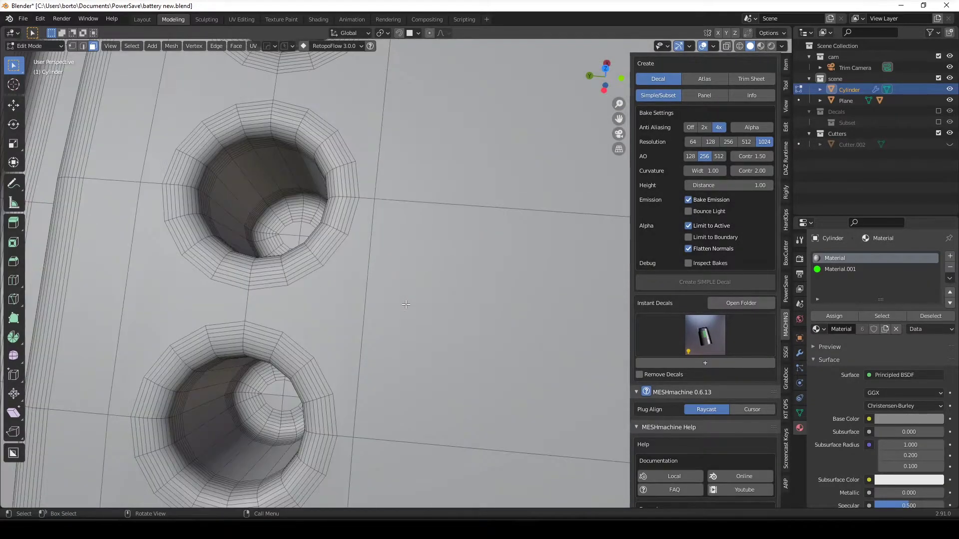
pyautogui.scroll(-8, 405, 304)
pyautogui.scroll(8, 406, 304)
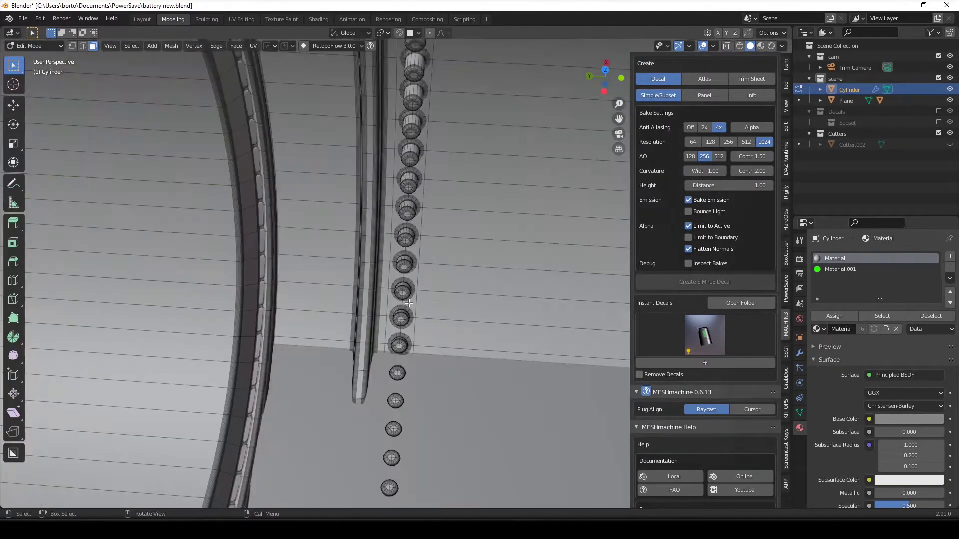
# Step: Select the central faces at the bottom of one of the cylinder's holes
pyautogui.moveTo(408, 303); pyautogui.dragTo(358, 277, button='middle')
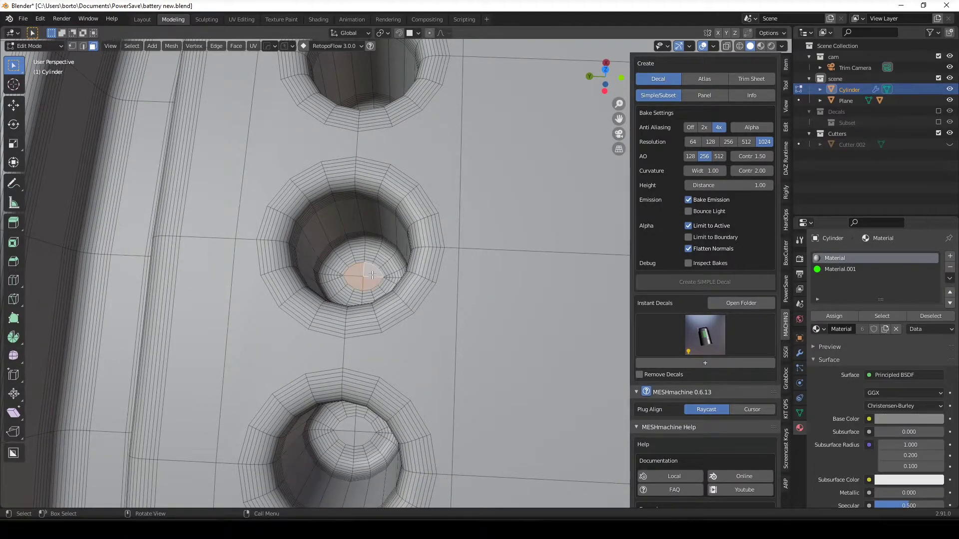
pyautogui.scroll(-6, 372, 275)
pyautogui.moveTo(424, 278); pyautogui.dragTo(442, 276, button='middle')
pyautogui.scroll(6, 443, 276)
# Step: Try to select all faces similar in area to the hole's central faces, and undo it
pyautogui.click(131, 46)
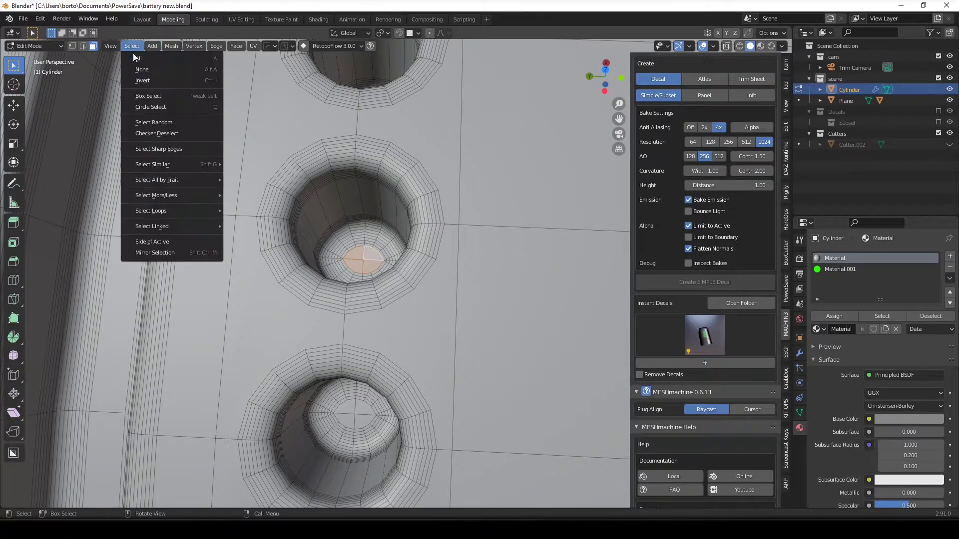
pyautogui.moveTo(153, 164)
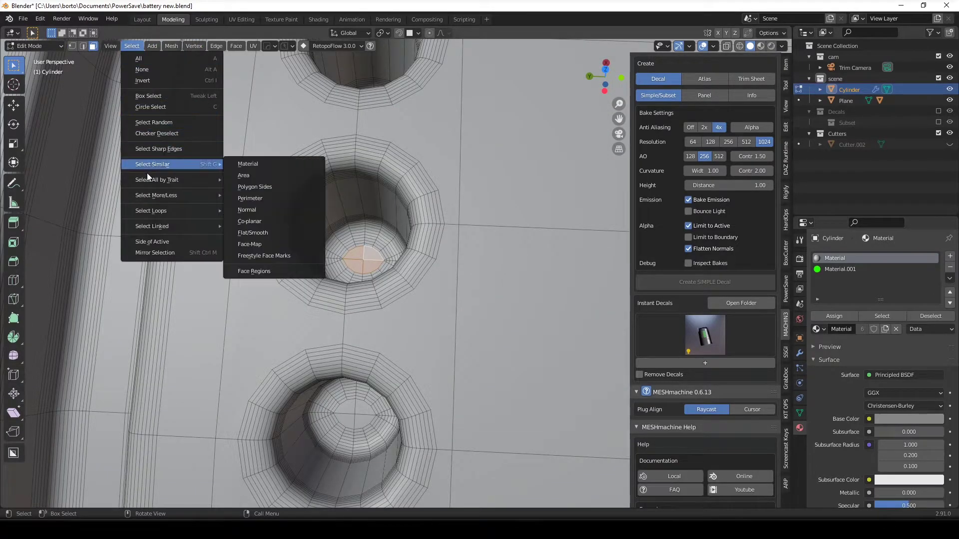
pyautogui.click(262, 176)
pyautogui.hotkey('ctrl', 'z')
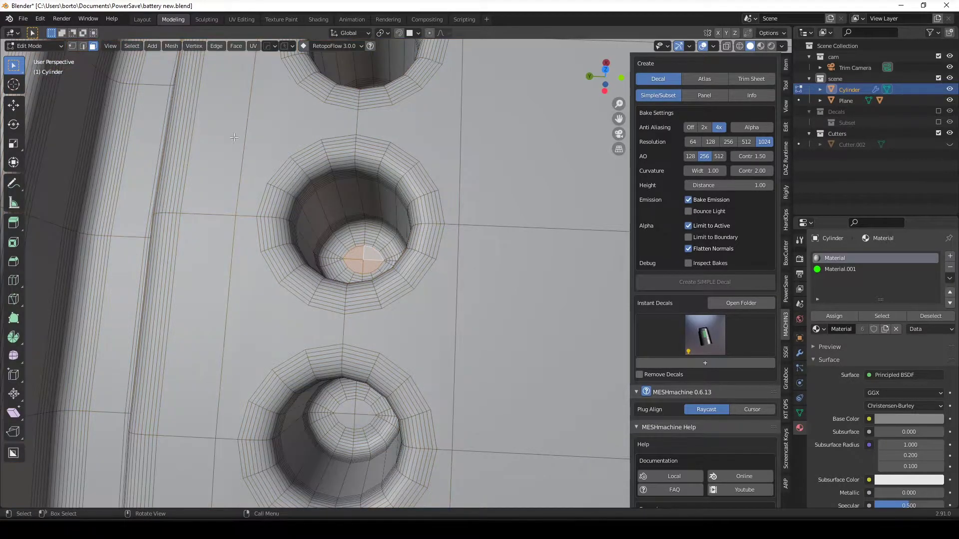
# Step: Select all faces with similar Polygon Sides, working in wireframe shading, and grow the selection by one ring
pyautogui.click(132, 47)
pyautogui.moveTo(205, 163)
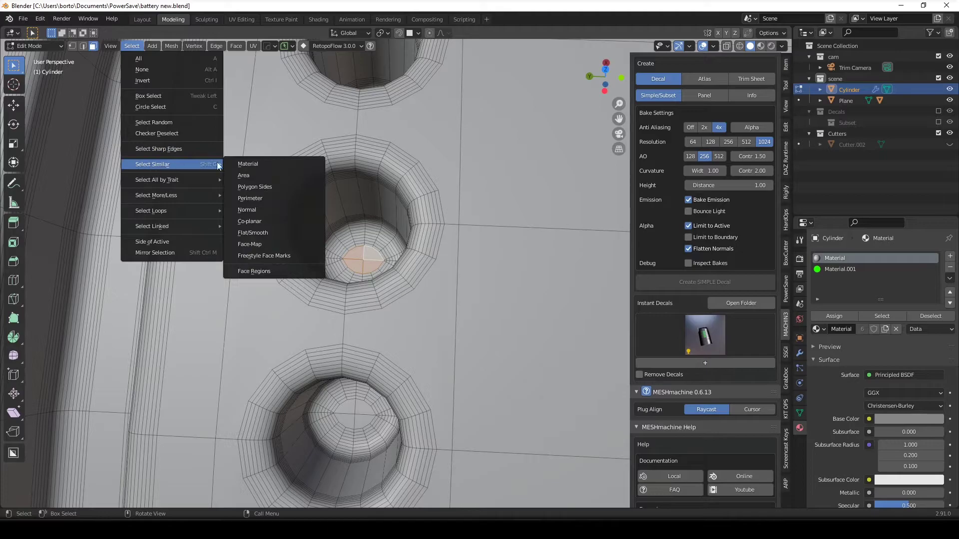
pyautogui.click(266, 187)
pyautogui.scroll(-6, 266, 187)
pyautogui.moveTo(265, 187)
pyautogui.mouseDown(button='middle')
pyautogui.moveTo(404, 297)
pyautogui.moveTo(367, 238)
pyautogui.moveTo(449, 190)
pyautogui.mouseUp(button='middle')
pyautogui.click(738, 45)
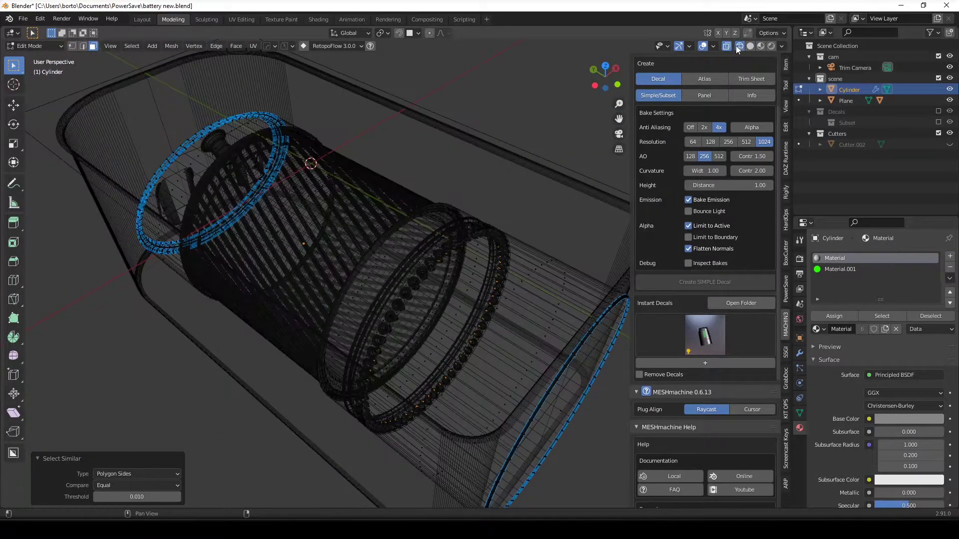
pyautogui.moveTo(461, 175); pyautogui.dragTo(474, 214, button='middle')
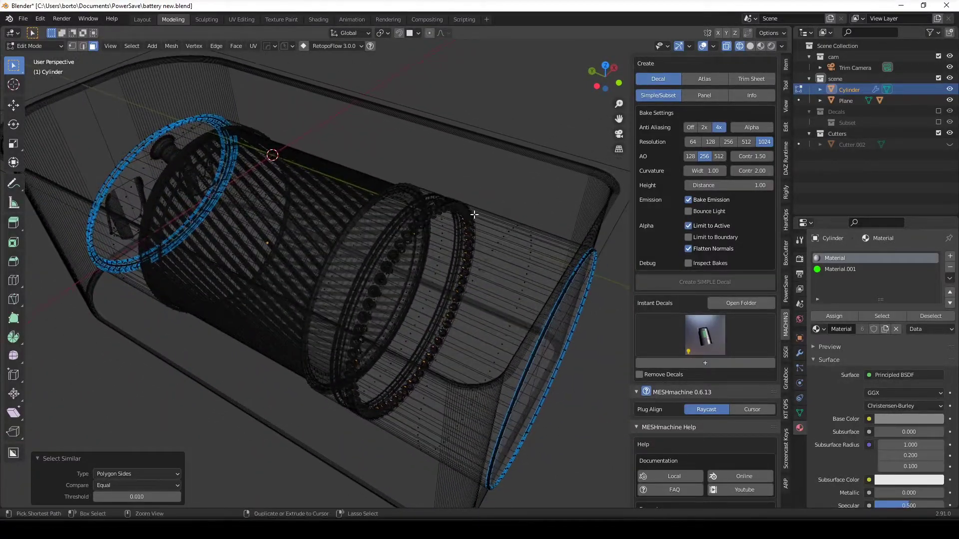
pyautogui.press('ctrl+KP_Add')
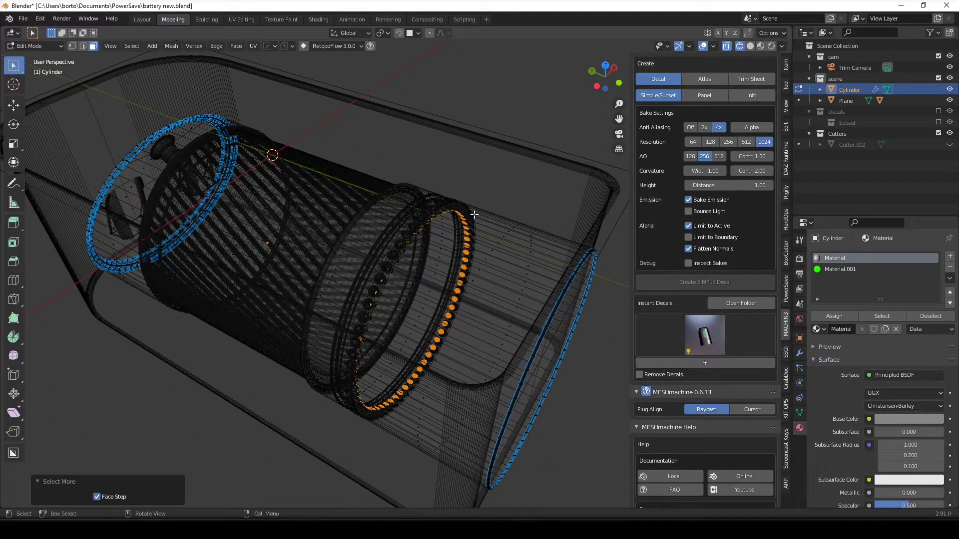
pyautogui.scroll(7, 464, 181)
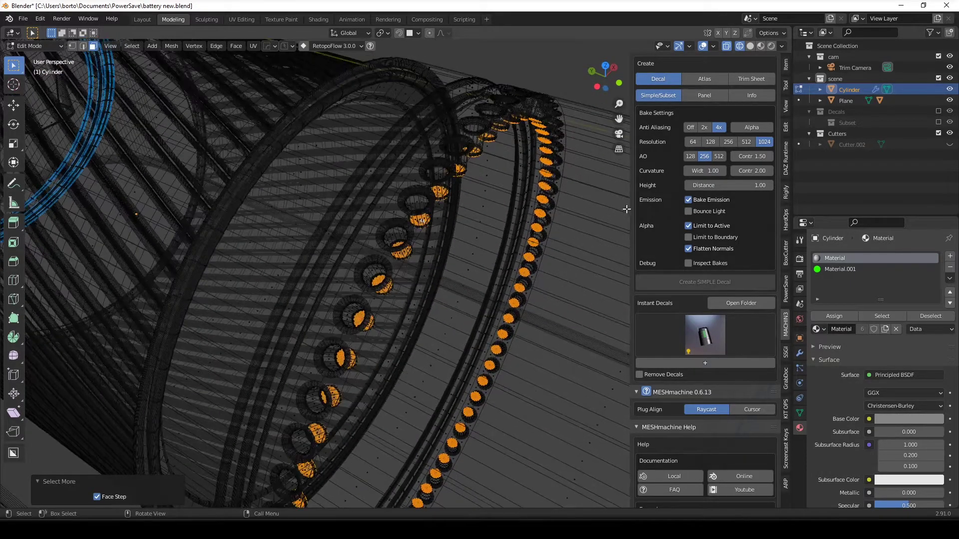
# Step: Turn on the Screencast Keys display and hide the viewport sidebar
pyautogui.click(786, 456)
pyautogui.moveTo(580, 226); pyautogui.dragTo(527, 255, button='middle')
pyautogui.press('n')
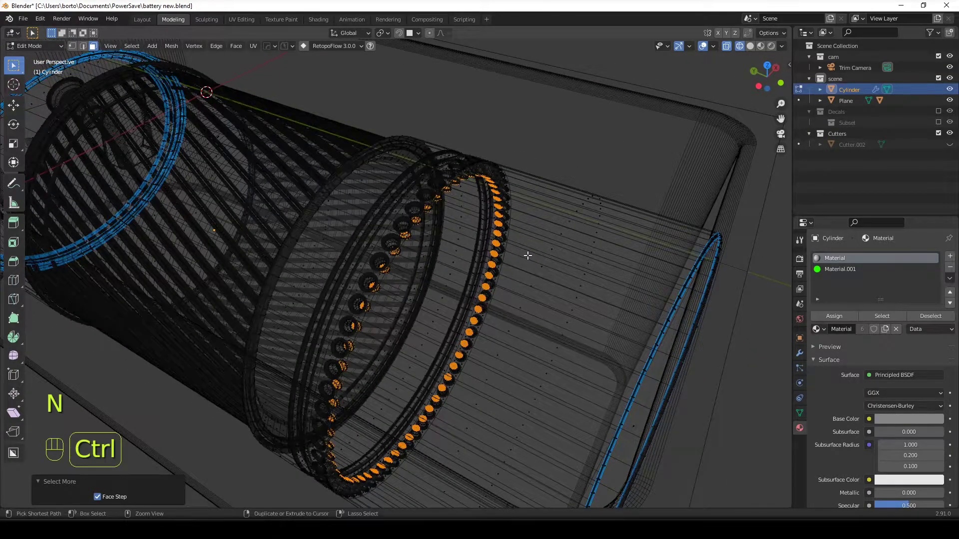
# Step: Grow the selection repeatedly up the walls of all the holes and return to solid shading
pyautogui.press('ctrl+KP_Add')
pyautogui.press('ctrl+KP_Add')
pyautogui.press('ctrl+KP_Add')
pyautogui.press('ctrl+KP_Add')
pyautogui.press('ctrl+KP_Add')
pyautogui.press('ctrl+KP_Add')
pyautogui.press('ctrl+KP_Add')
pyautogui.press('ctrl+KP_Add')
pyautogui.press('ctrl+KP_Add')
pyautogui.press('ctrl+KP_Add')
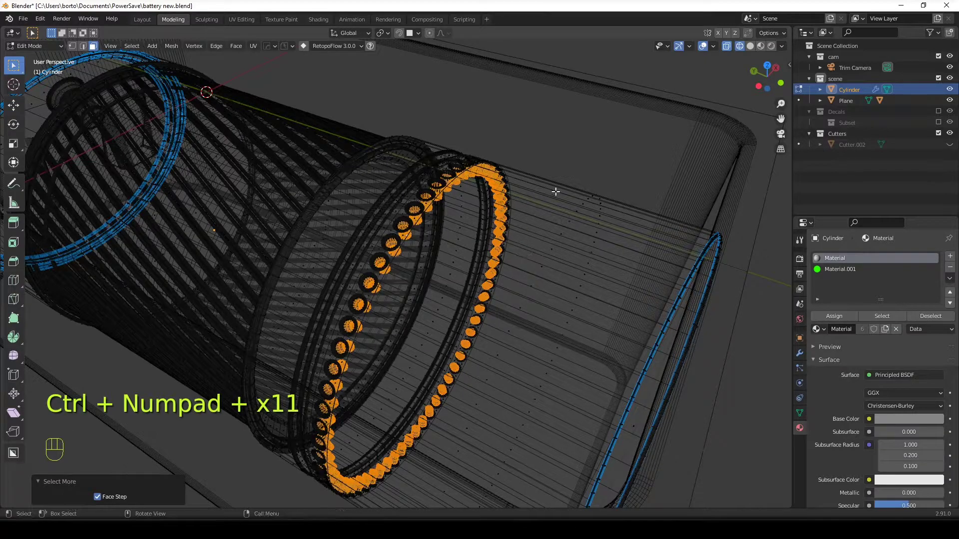
pyautogui.click(749, 45)
pyautogui.scroll(8, 439, 212)
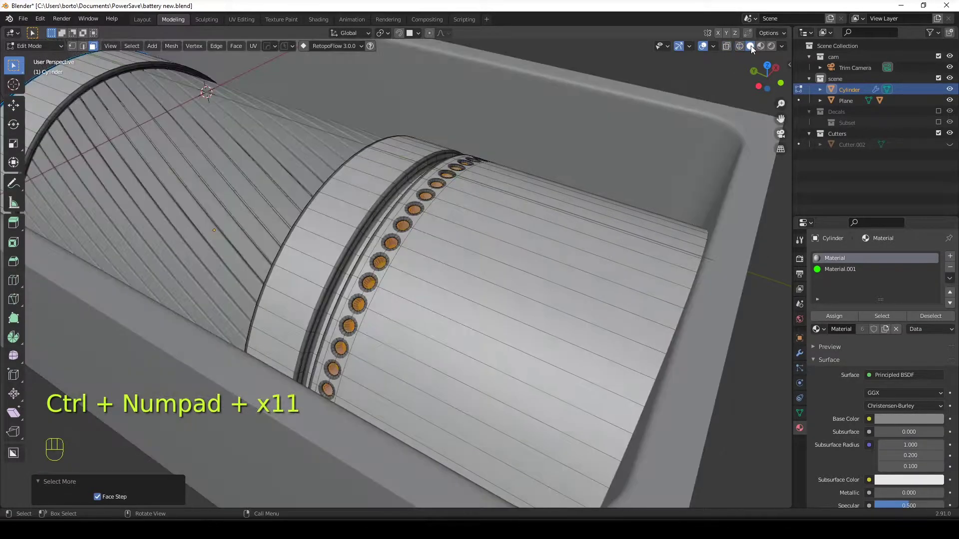
# Step: Keep growing the selection until it covers most of the beveled rim of every hole
pyautogui.scroll(4, 439, 212)
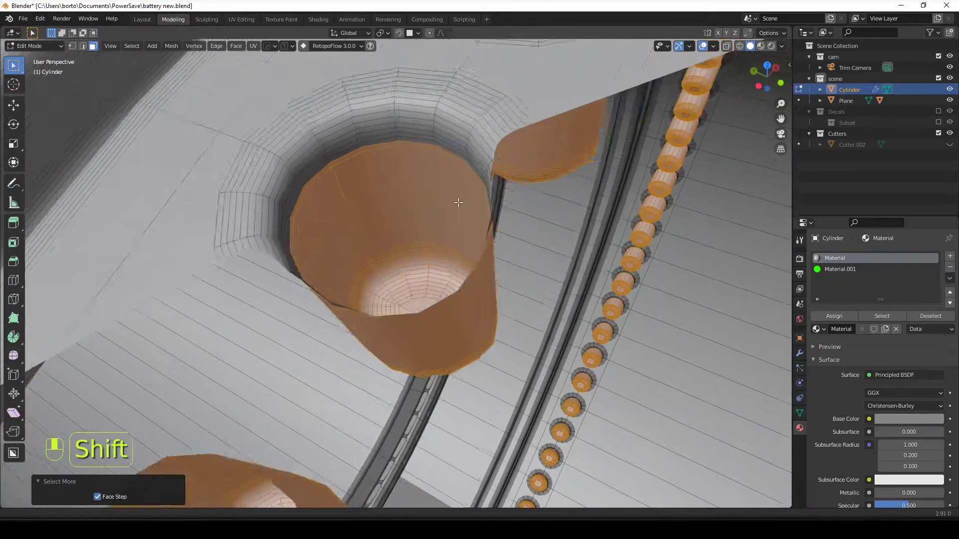
pyautogui.scroll(-3, 452, 205)
pyautogui.scroll(3, 453, 206)
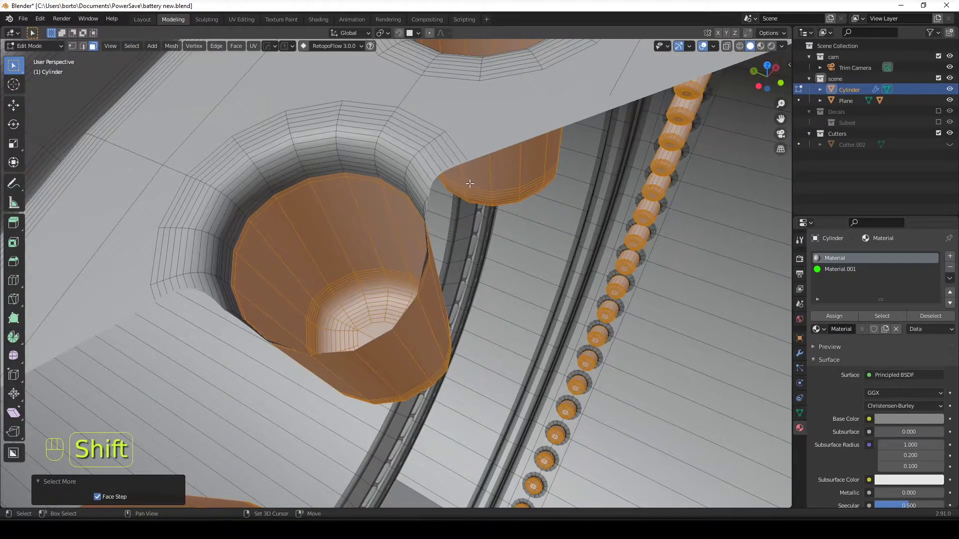
pyautogui.keyDown('shift'); pyautogui.moveTo(470, 183); pyautogui.dragTo(483, 175, button='middle'); pyautogui.keyUp('shift')
pyautogui.press('ctrl+KP_Add')
pyautogui.press('ctrl+KP_Add')
pyautogui.press('ctrl+KP_Add')
pyautogui.press('ctrl+KP_Add')
pyautogui.press('ctrl+KP_Add')
pyautogui.press('ctrl+KP_Add')
pyautogui.press('ctrl+KP_Add')
pyautogui.press('ctrl+KP_Add')
pyautogui.press('ctrl+KP_Add')
pyautogui.press('ctrl+KP_Add')
pyautogui.press('ctrl+KP_Add')
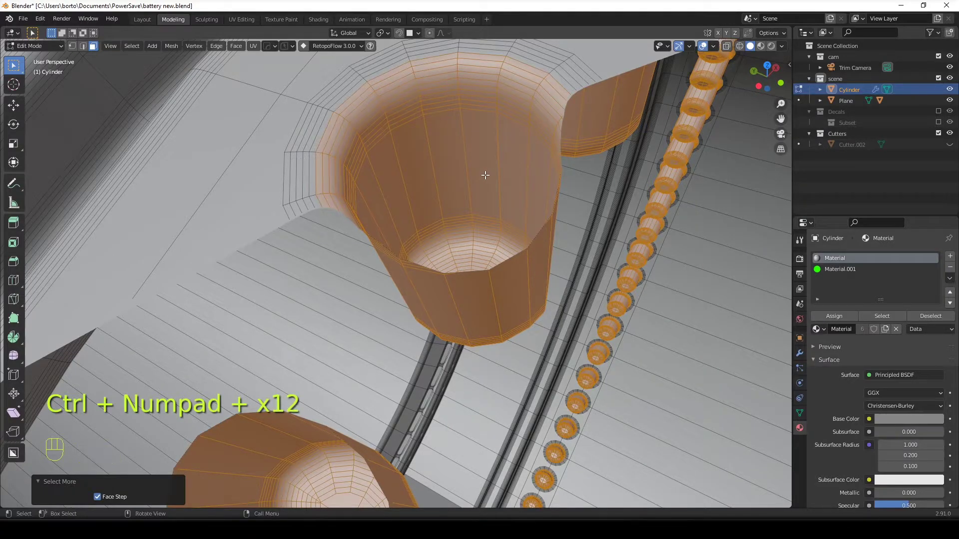
pyautogui.click(274, 46)
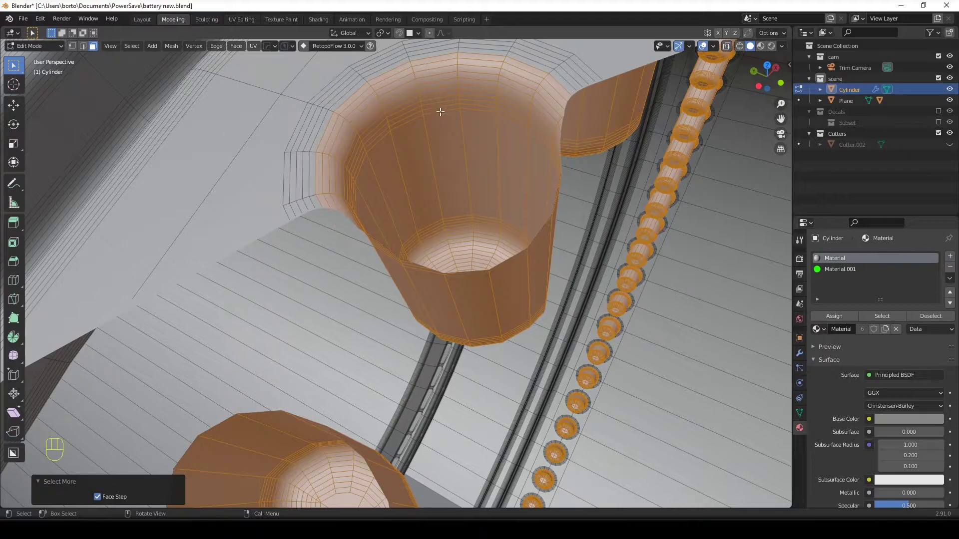
pyautogui.press('ctrl+KP_Add')
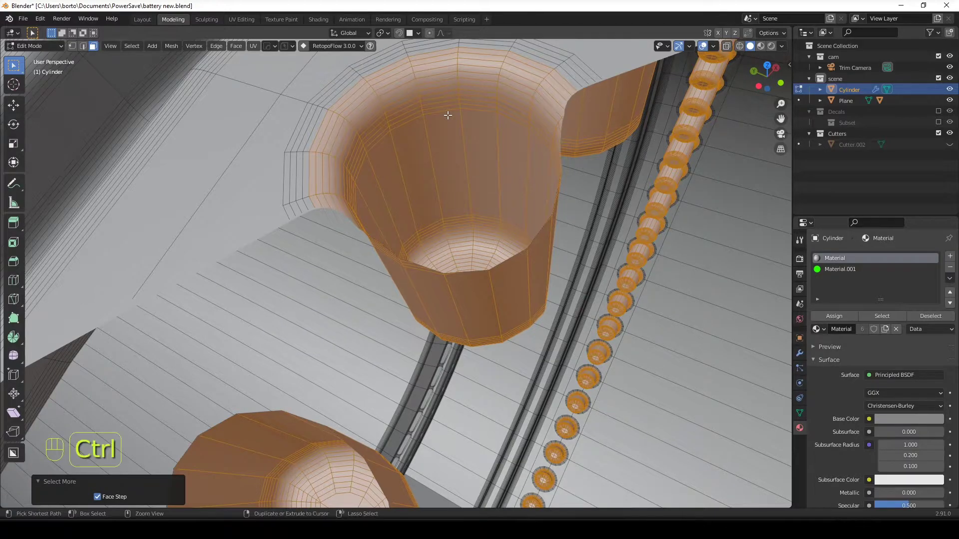
pyautogui.press('ctrl+KP_Add')
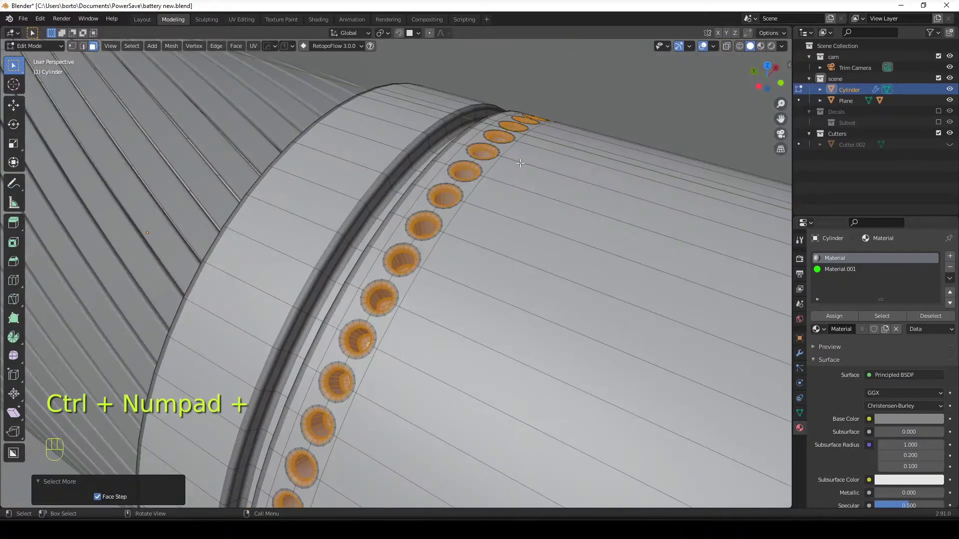
# Step: Merge the selected faces of each hole into a single flat round face
pyautogui.press('f')
pyautogui.scroll(5, 476, 199)
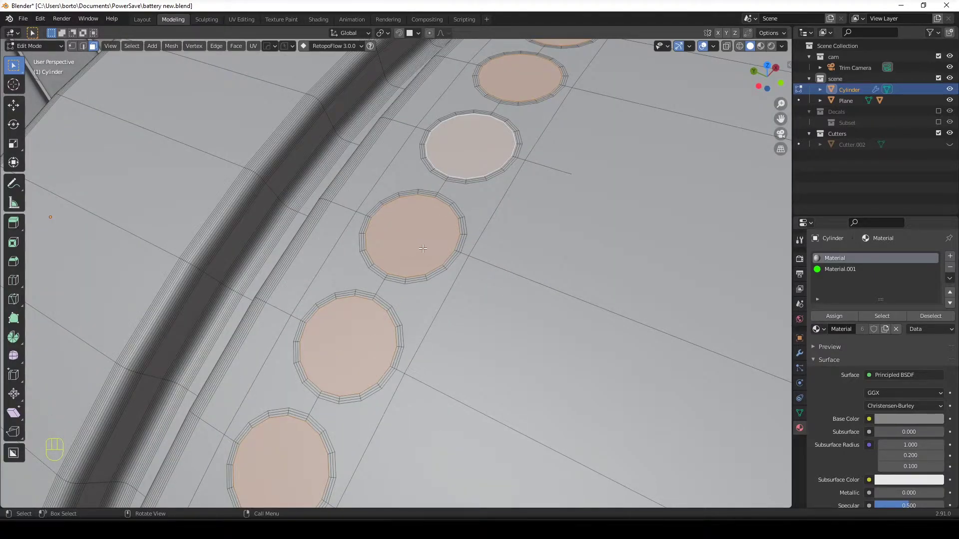
pyautogui.scroll(-6, 419, 249)
pyautogui.moveTo(419, 249); pyautogui.dragTo(541, 216, button='middle')
# Step: Invert the selection and delete all of the cylinder's geometry except the flat round faces
pyautogui.hotkey('ctrl', 'i')
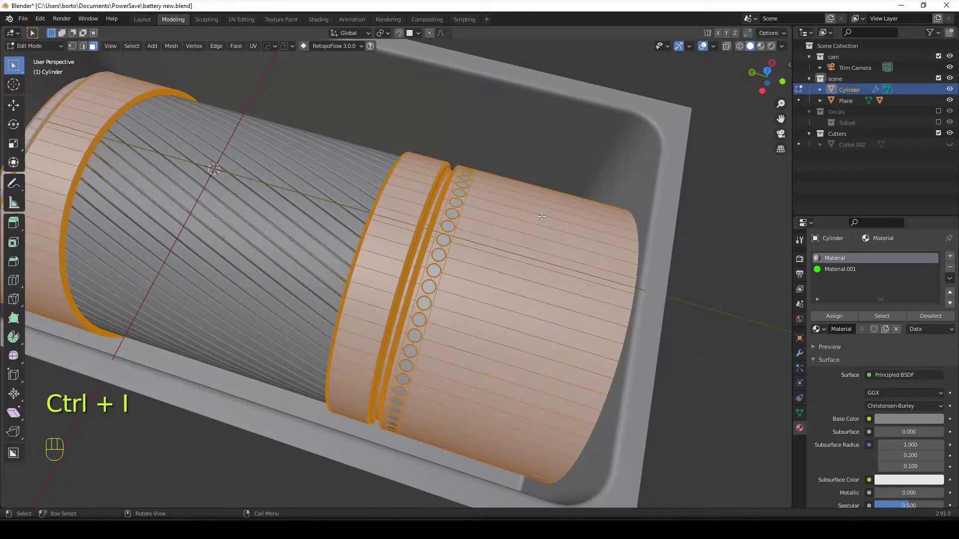
pyautogui.scroll(2, 509, 244)
pyautogui.press('x')
pyautogui.click(511, 244)
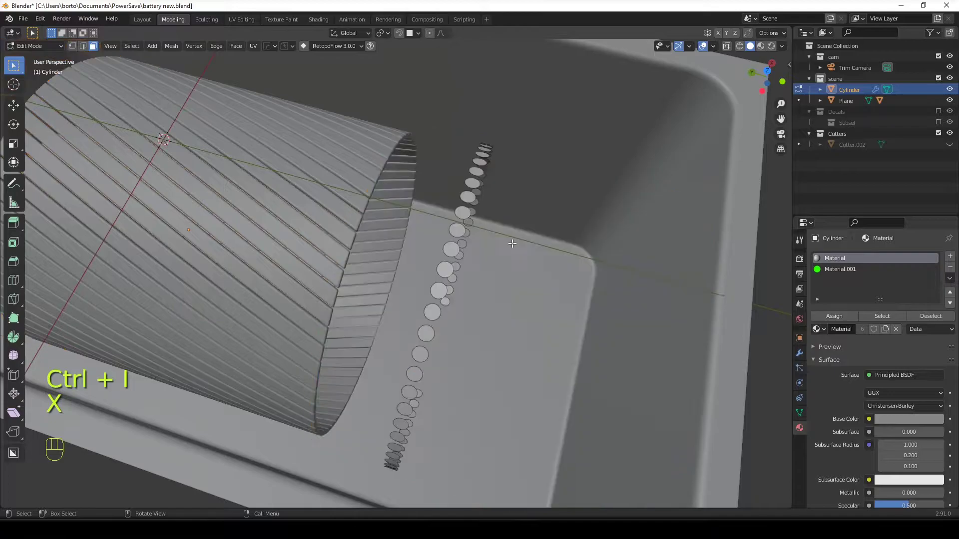
# Step: Examine the ring of flat discs against the tub and thread, including through the Trim Camera view
pyautogui.moveTo(499, 259); pyautogui.dragTo(388, 231, button='middle')
pyautogui.scroll(-2, 420, 278)
pyautogui.scroll(-3, 419, 280)
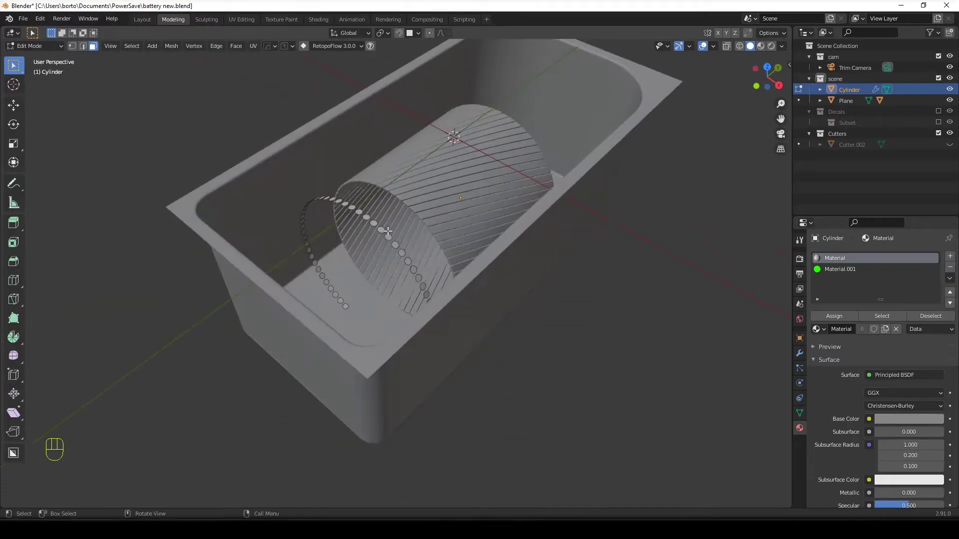
pyautogui.scroll(3, 366, 232)
pyautogui.scroll(-4, 560, 256)
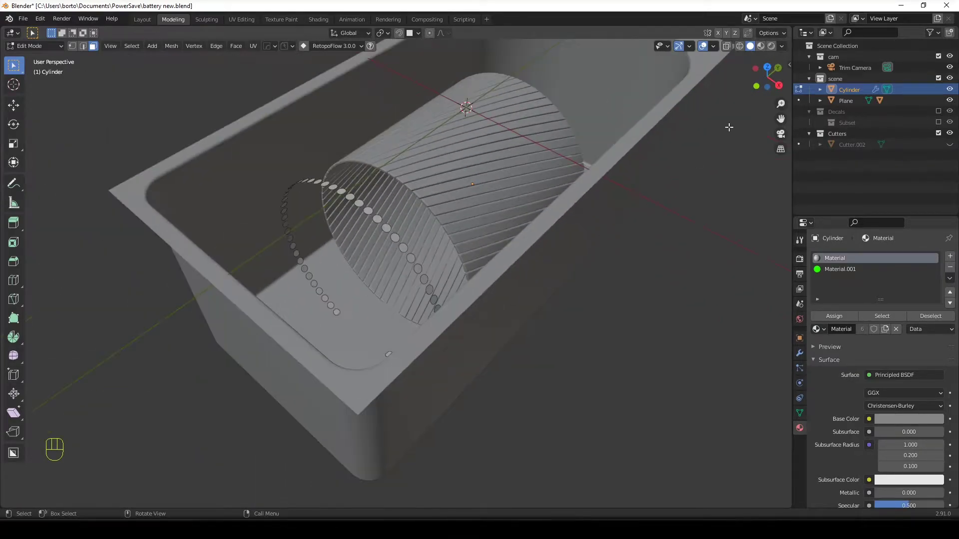
pyautogui.click(869, 65)
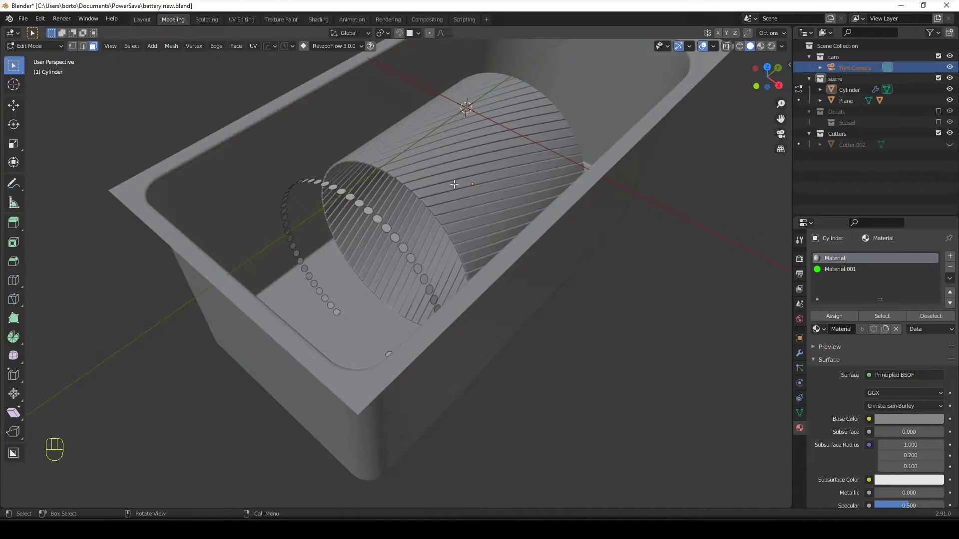
pyautogui.press('KP_0')
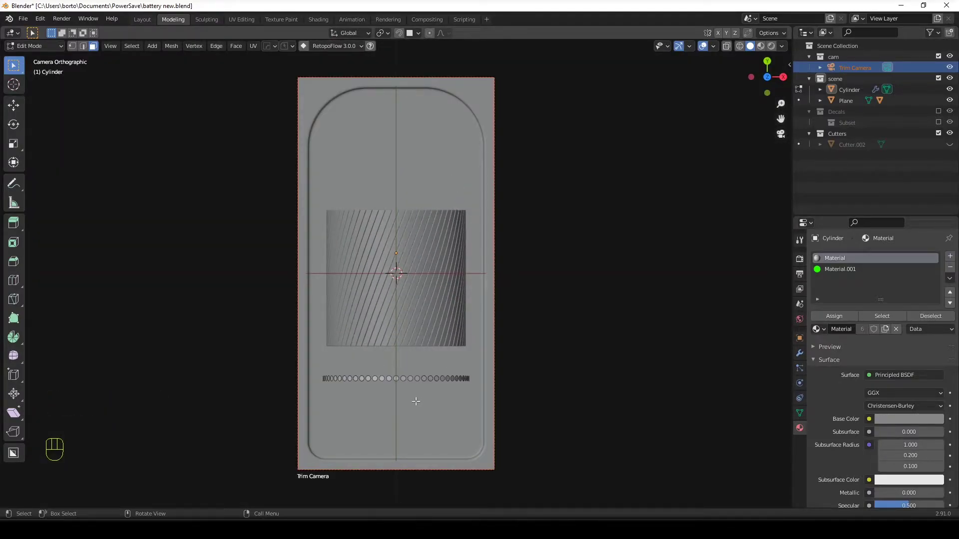
pyautogui.scroll(4, 414, 363)
pyautogui.moveTo(402, 383); pyautogui.dragTo(463, 318, button='middle')
# Step: Leave mesh editing and delete the Plane object that holds the tub and ribbed thread
pyautogui.press('Tab')
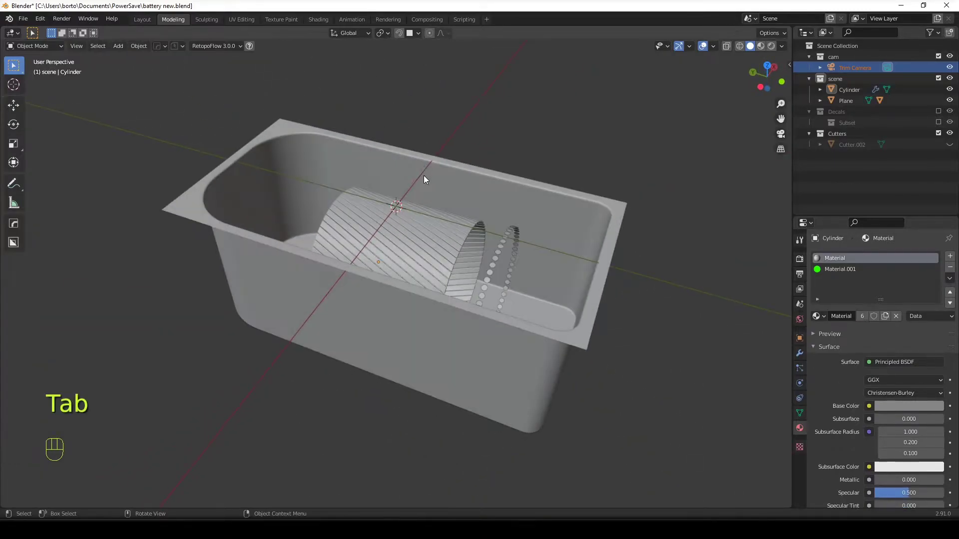
pyautogui.scroll(2, 408, 279)
pyautogui.click(433, 226)
pyautogui.scroll(2, 423, 241)
pyautogui.moveTo(422, 241); pyautogui.dragTo(539, 272, button='middle')
pyautogui.press('x')
pyautogui.click(416, 250)
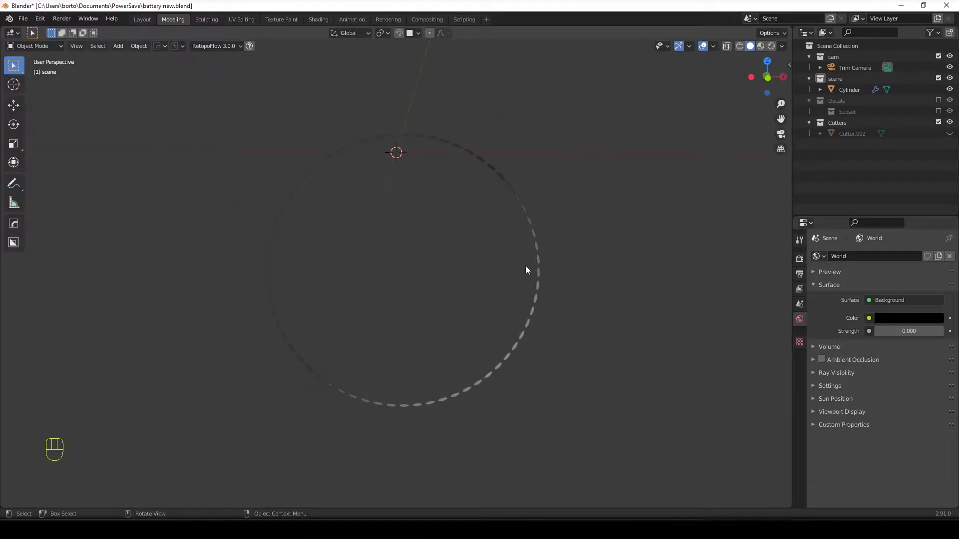
# Step: Examine the row of discs from the top view, especially how they narrow towards the end
pyautogui.press('KP_7')
pyautogui.scroll(10, 466, 298)
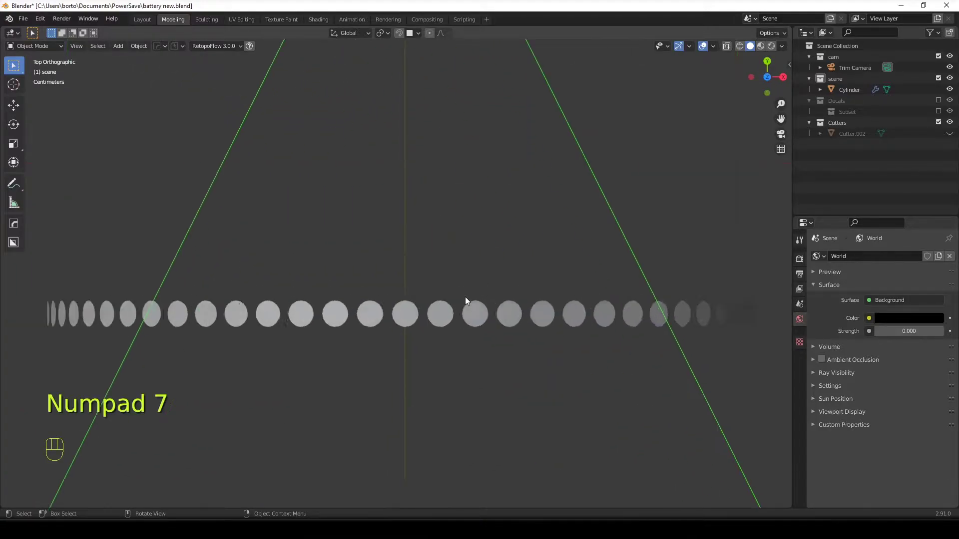
pyautogui.keyDown('shift'); pyautogui.moveTo(569, 310); pyautogui.dragTo(250, 276, button='middle'); pyautogui.keyUp('shift')
pyautogui.scroll(3, 456, 296)
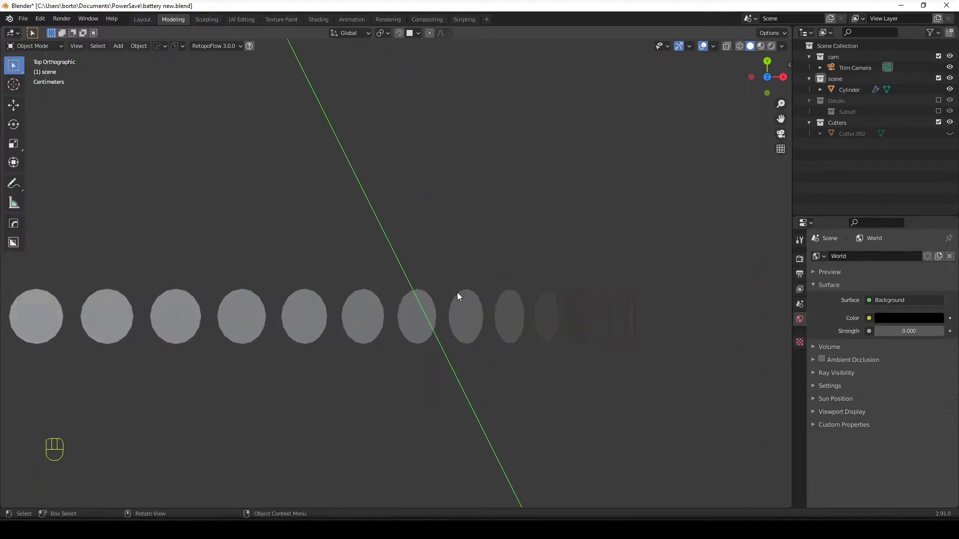
pyautogui.keyDown('shift'); pyautogui.moveTo(547, 297); pyautogui.dragTo(306, 281, button='middle'); pyautogui.keyUp('shift')
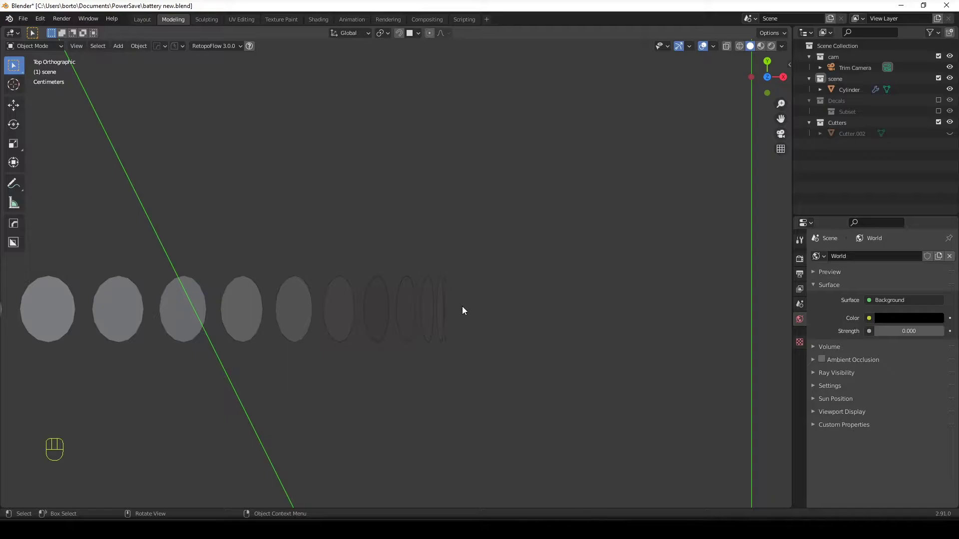
pyautogui.scroll(-3, 462, 310)
pyautogui.moveTo(327, 310); pyautogui.dragTo(539, 226, button='middle')
# Step: In wireframe front view, delete the vertices of the lower half of the cylinder's disc ring and leave mesh editing
pyautogui.press('KP_1')
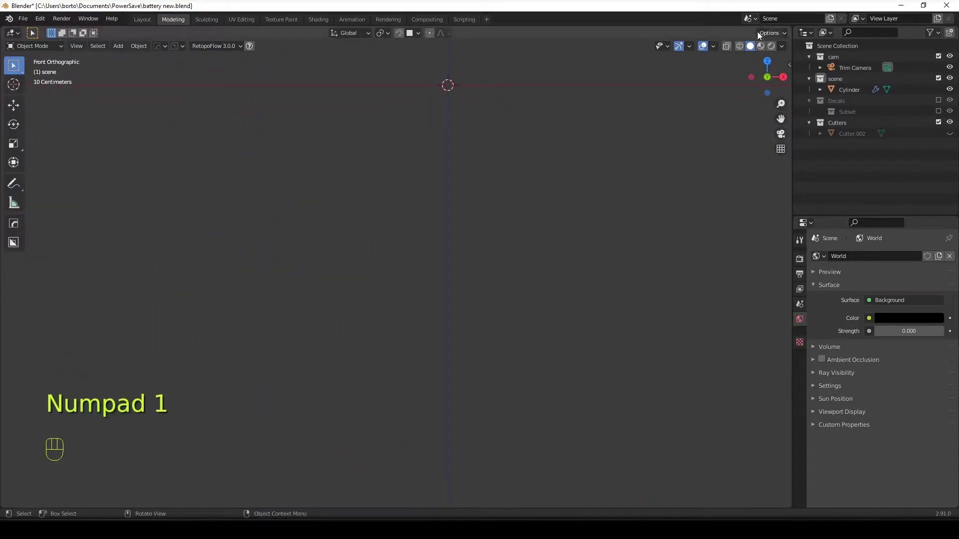
pyautogui.click(736, 47)
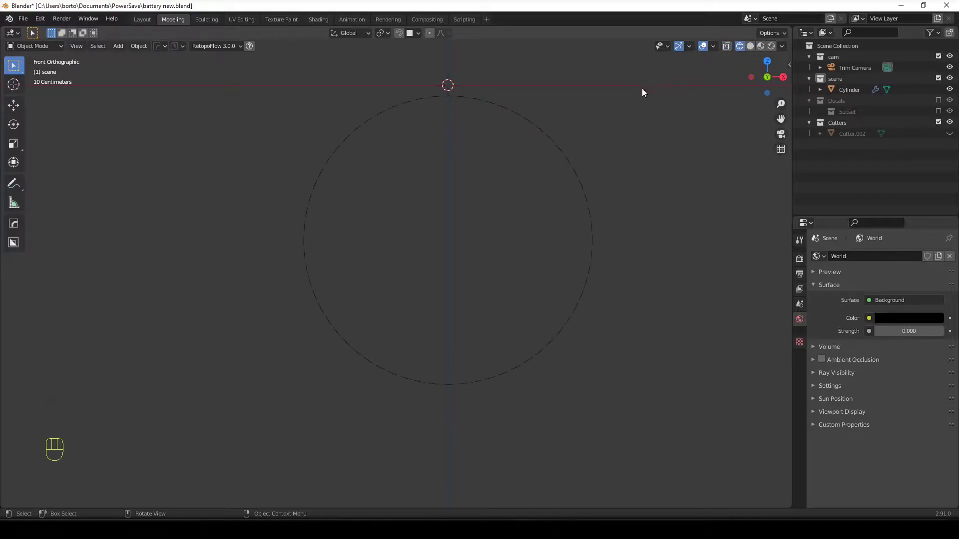
pyautogui.press('Tab')
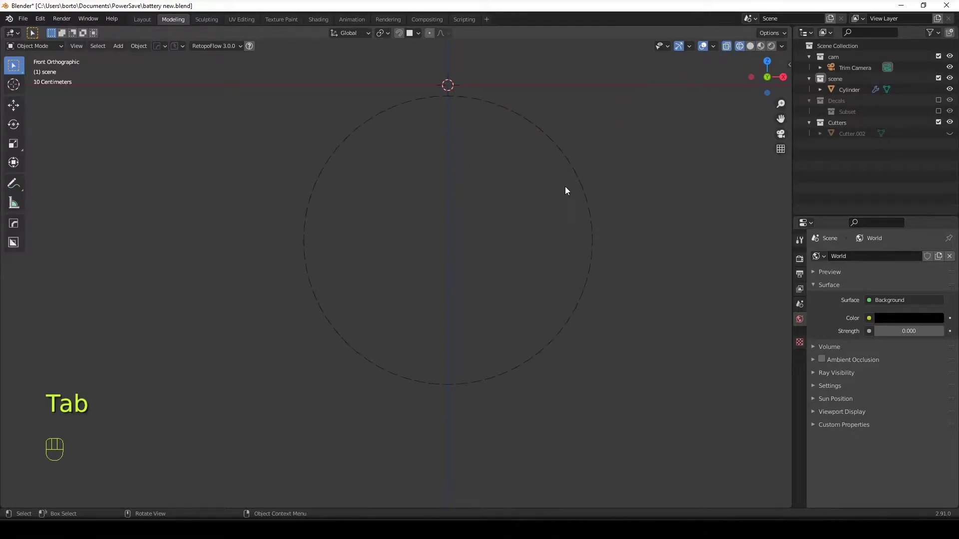
pyautogui.click(577, 176)
pyautogui.press('Tab')
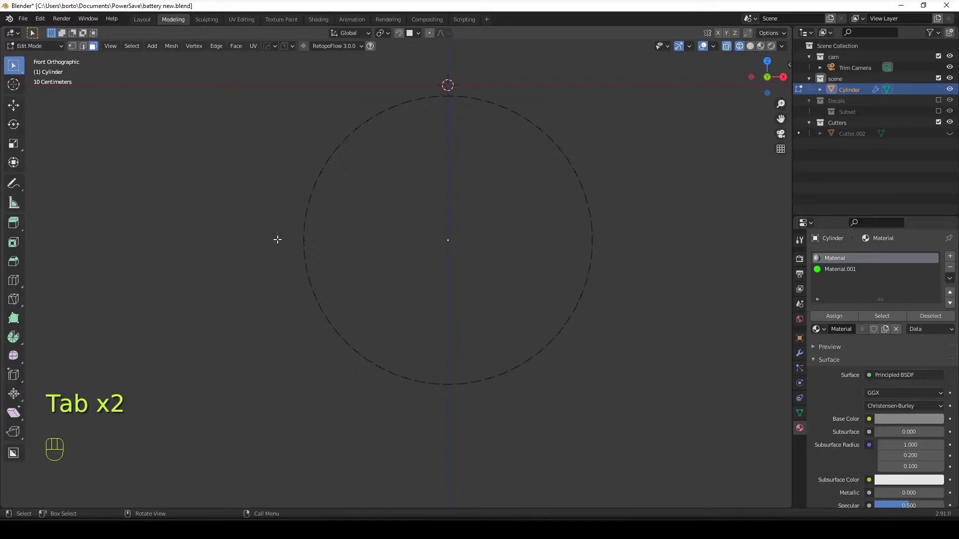
pyautogui.moveTo(292, 247); pyautogui.dragTo(628, 425)
pyautogui.press('x')
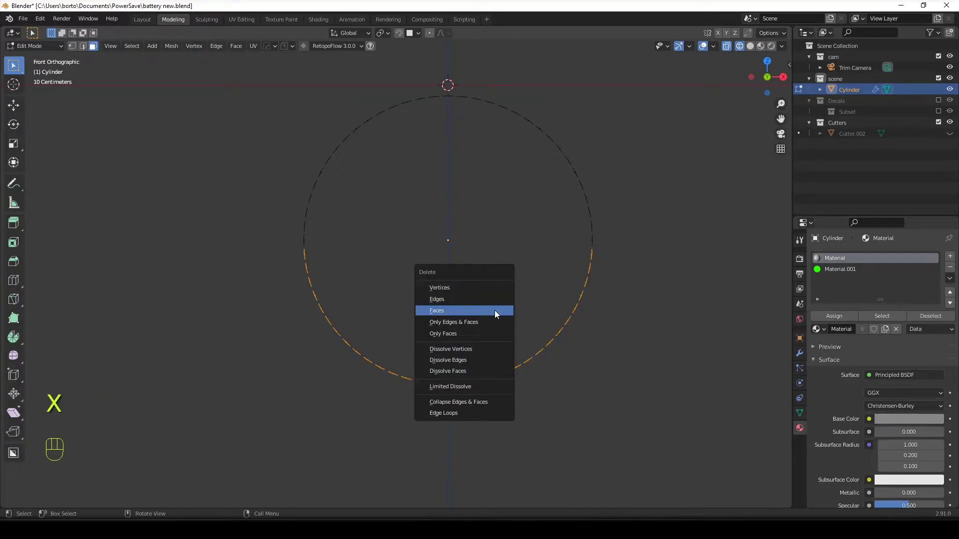
pyautogui.click(477, 287)
pyautogui.moveTo(345, 285); pyautogui.dragTo(426, 321, button='middle')
pyautogui.press('Tab')
pyautogui.moveTo(414, 178); pyautogui.dragTo(441, 280, button='middle')
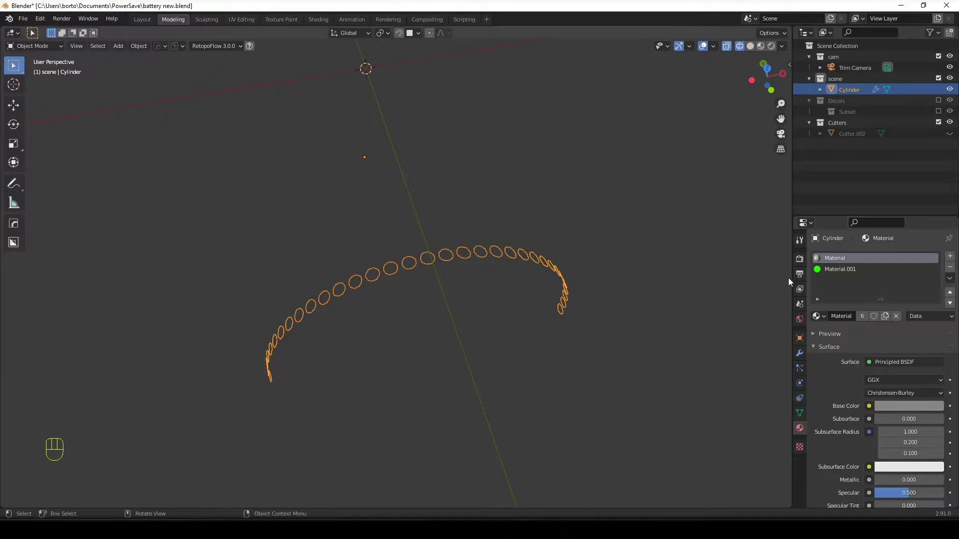
# Step: Show the remaining half ring of discs through the Trim Camera in rendered shading with viewport overlays hidden
pyautogui.press('Tab')
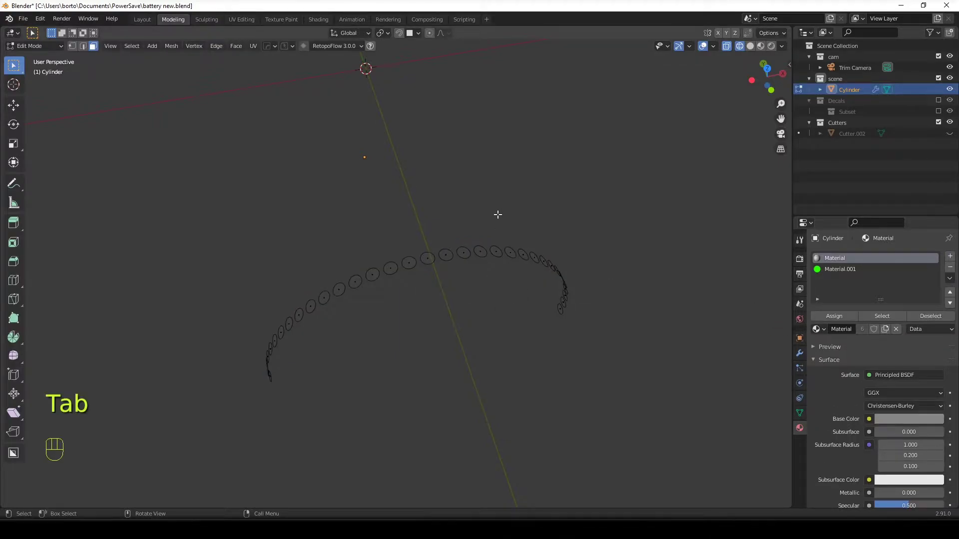
pyautogui.press('KP_0')
pyautogui.keyDown('shift'); pyautogui.moveTo(461, 294); pyautogui.dragTo(479, 94, button='middle'); pyautogui.keyUp('shift')
pyautogui.scroll(4, 421, 278)
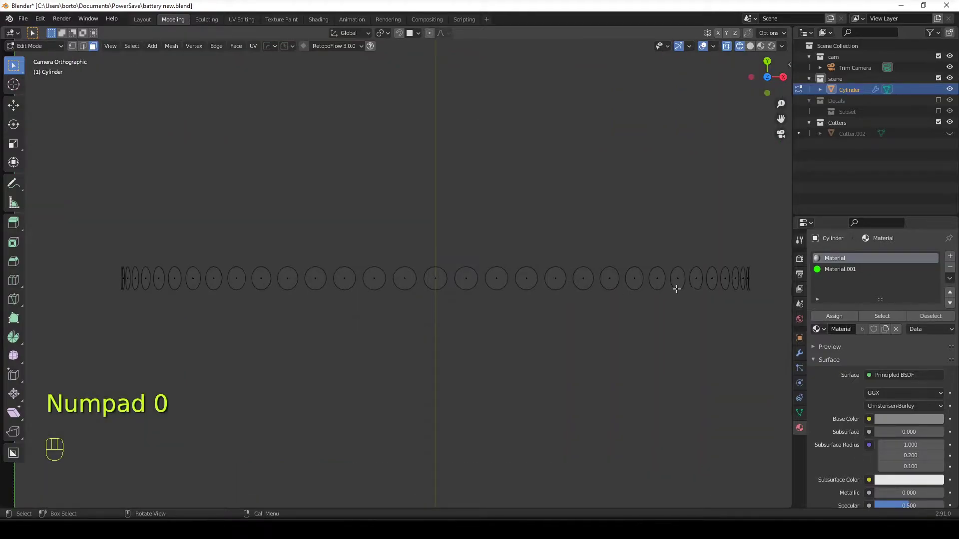
pyautogui.scroll(-4, 496, 208)
pyautogui.keyDown('shift'); pyautogui.moveTo(497, 208); pyautogui.dragTo(499, 307, button='middle'); pyautogui.keyUp('shift')
pyautogui.scroll(-3, 489, 267)
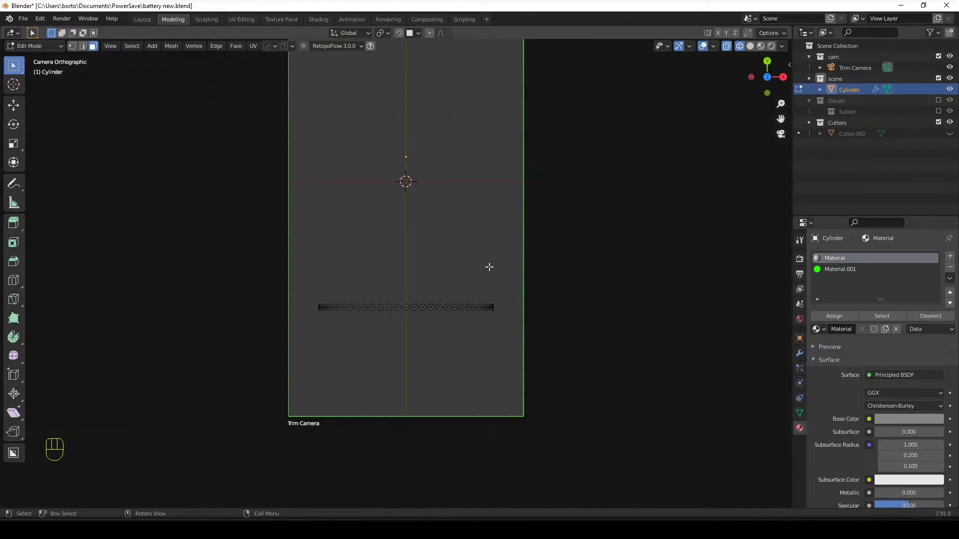
pyautogui.click(771, 46)
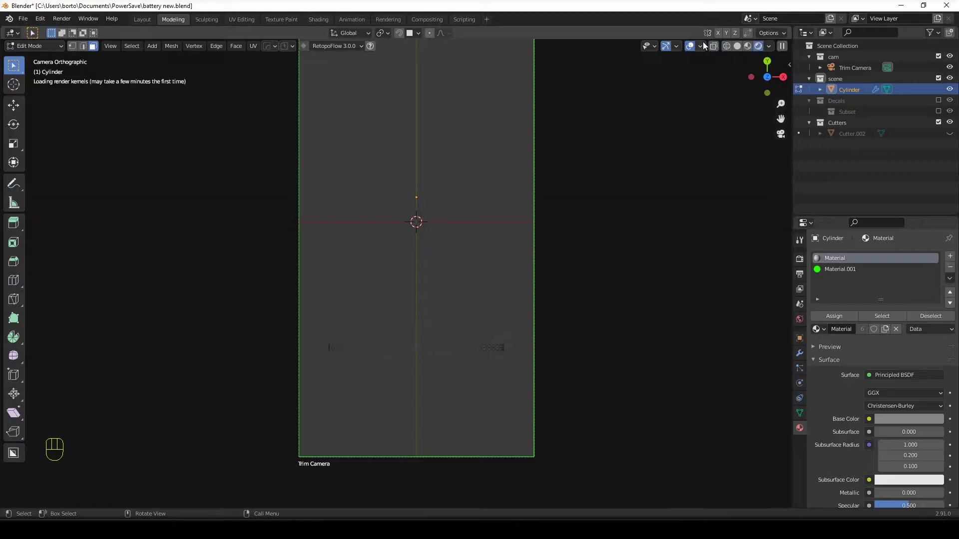
pyautogui.click(688, 45)
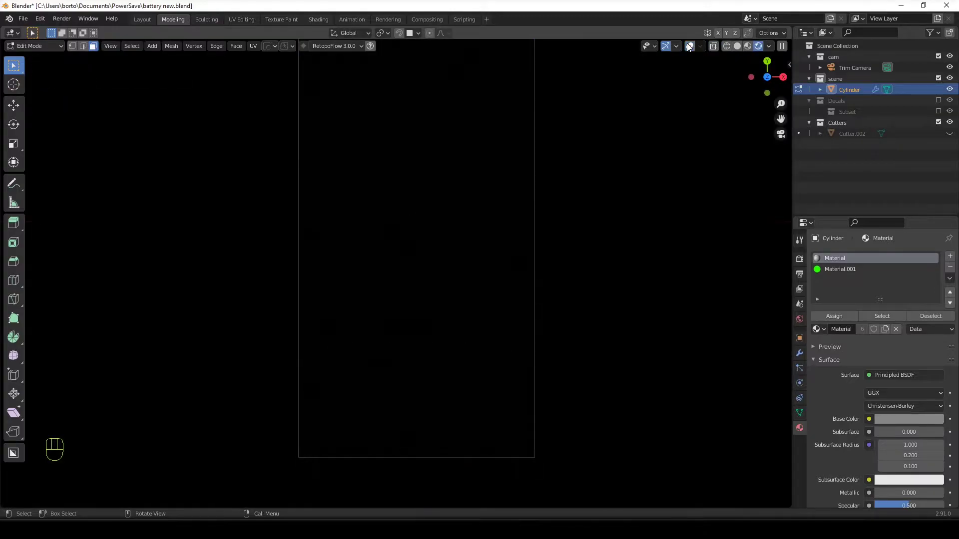
# Step: Enable the Transparent film option in the render settings
pyautogui.click(800, 258)
pyautogui.scroll(-4, 859, 432)
pyautogui.scroll(-2, 859, 429)
pyautogui.click(812, 438)
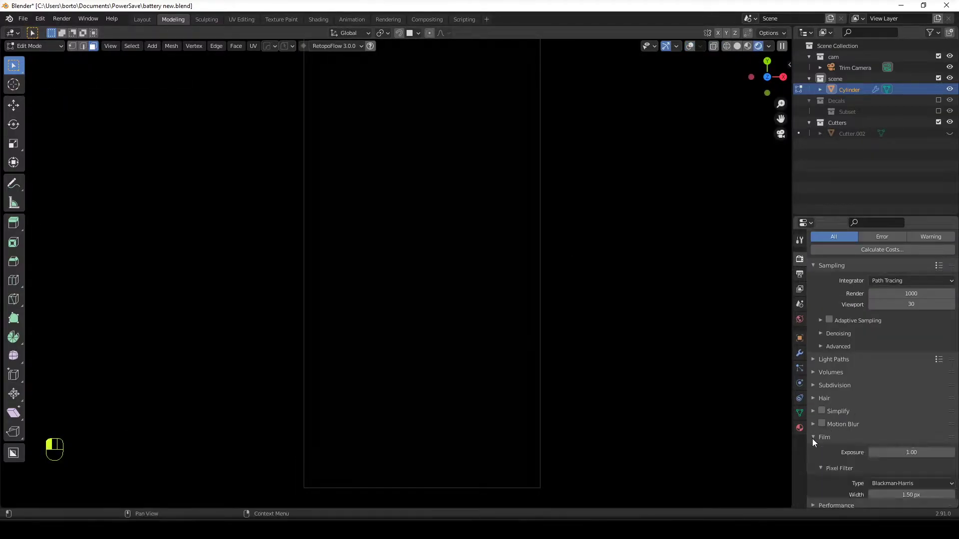
pyautogui.scroll(-5, 867, 445)
pyautogui.click(829, 410)
# Step: Examine the row of black discs against the transparent background in the rendered camera view
pyautogui.keyDown('shift'); pyautogui.moveTo(569, 304); pyautogui.dragTo(569, 321, button='middle'); pyautogui.keyUp('shift')
pyautogui.scroll(5, 546, 329)
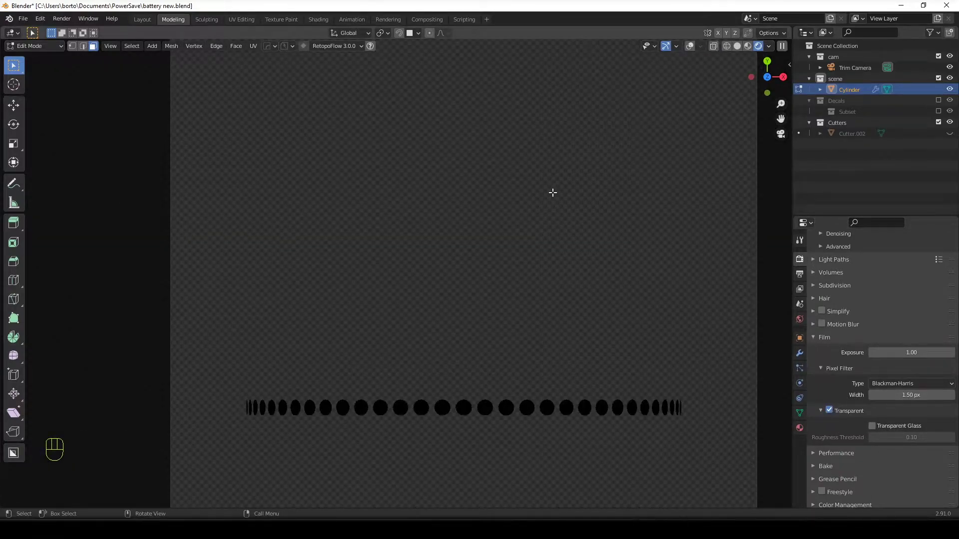
pyautogui.scroll(3, 548, 293)
pyautogui.keyDown('shift'); pyautogui.moveTo(578, 358); pyautogui.dragTo(492, 150, button='middle'); pyautogui.keyUp('shift')
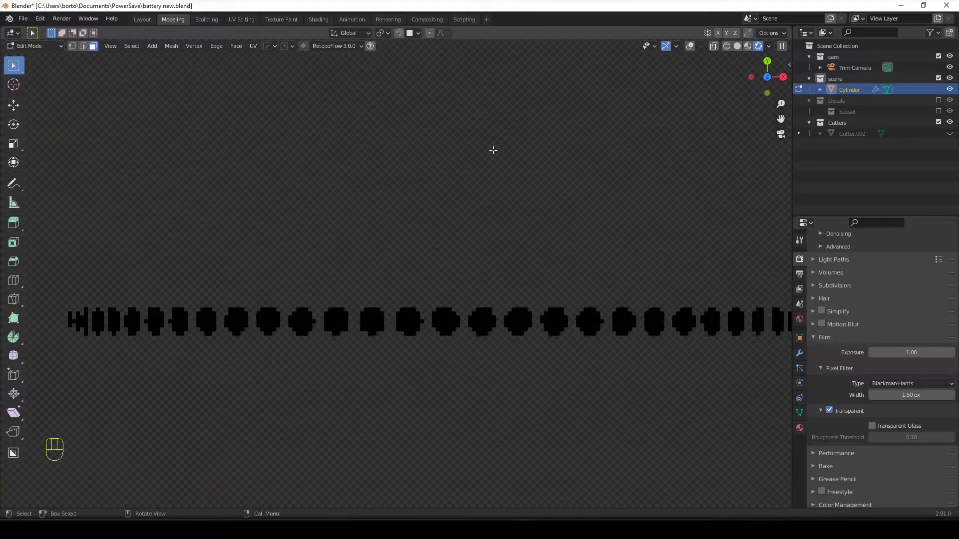
pyautogui.scroll(5, 492, 159)
pyautogui.scroll(-1, 515, 325)
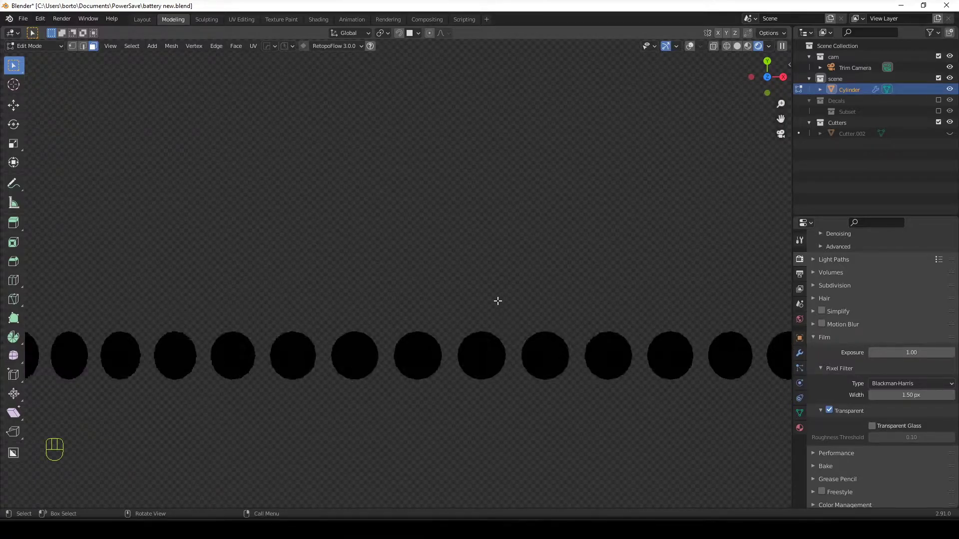
pyautogui.scroll(-8, 523, 203)
pyautogui.keyDown('shift'); pyautogui.moveTo(522, 203); pyautogui.dragTo(518, 280, button='middle'); pyautogui.keyUp('shift')
pyautogui.scroll(-5, 503, 241)
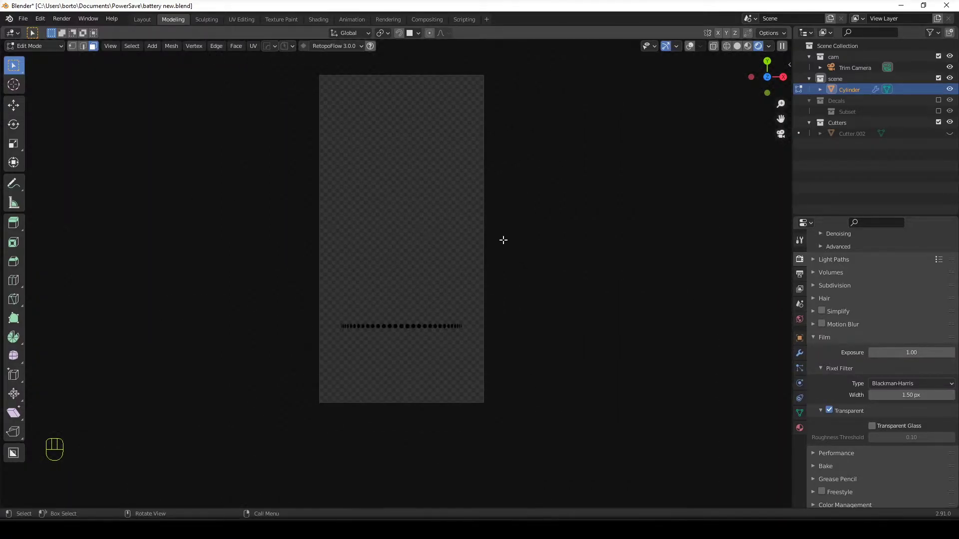
pyautogui.keyDown('shift'); pyautogui.moveTo(503, 240); pyautogui.dragTo(501, 261, button='middle'); pyautogui.keyUp('shift')
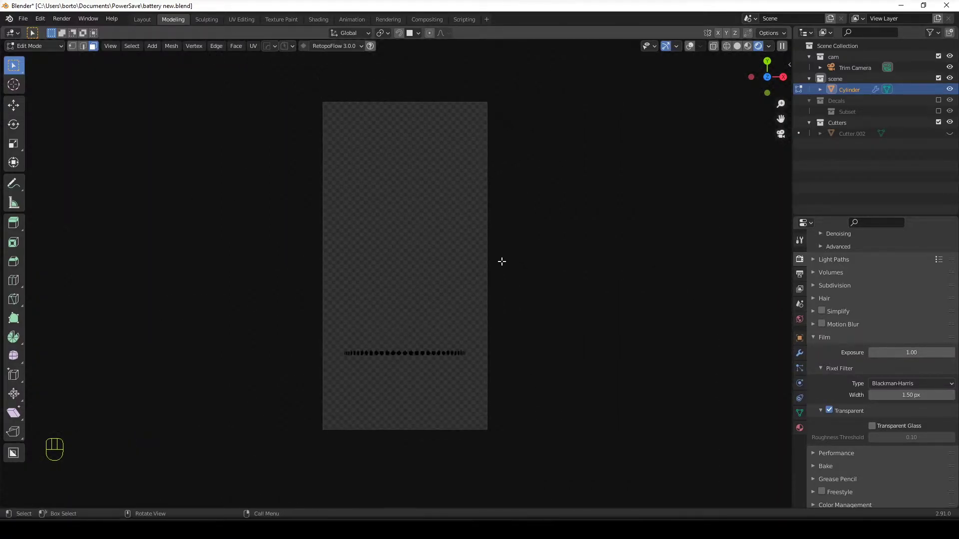
# Step: Render the camera view and save the image to the Desktop over the existing mask.png
pyautogui.press('F12')
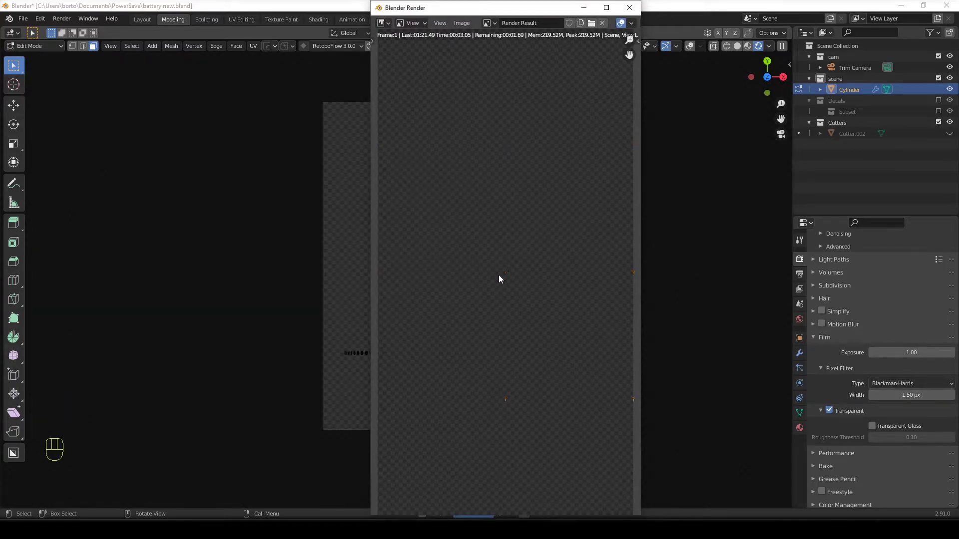
pyautogui.scroll(-1, 498, 274)
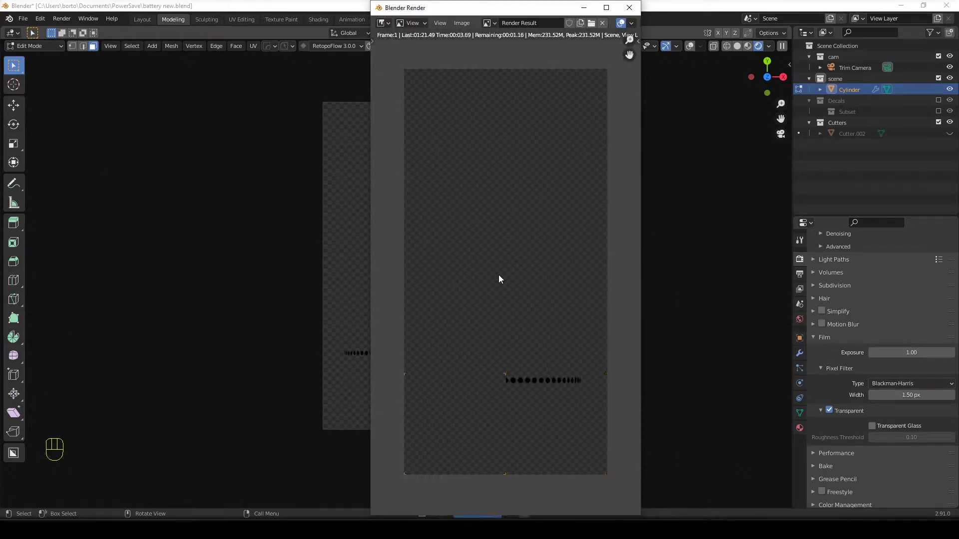
pyautogui.click(459, 22)
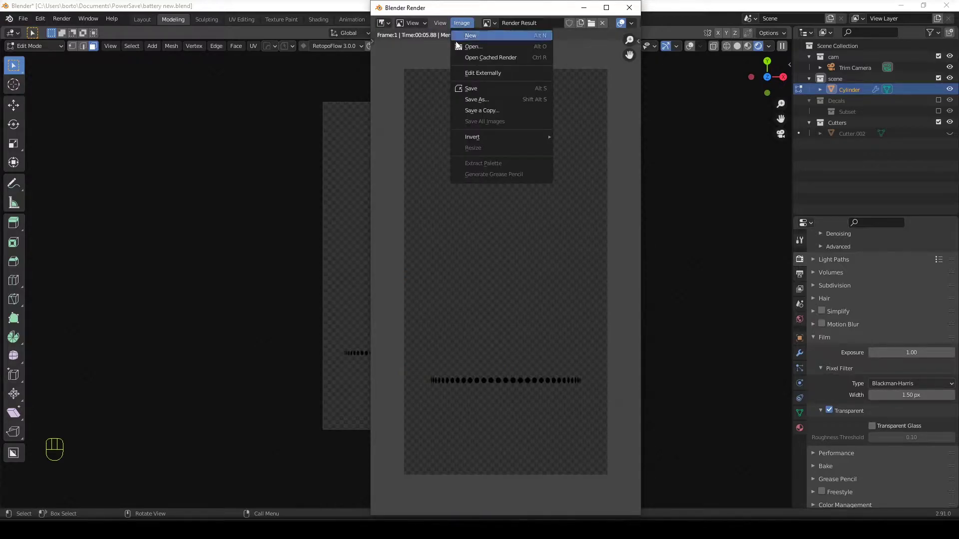
pyautogui.click(468, 100)
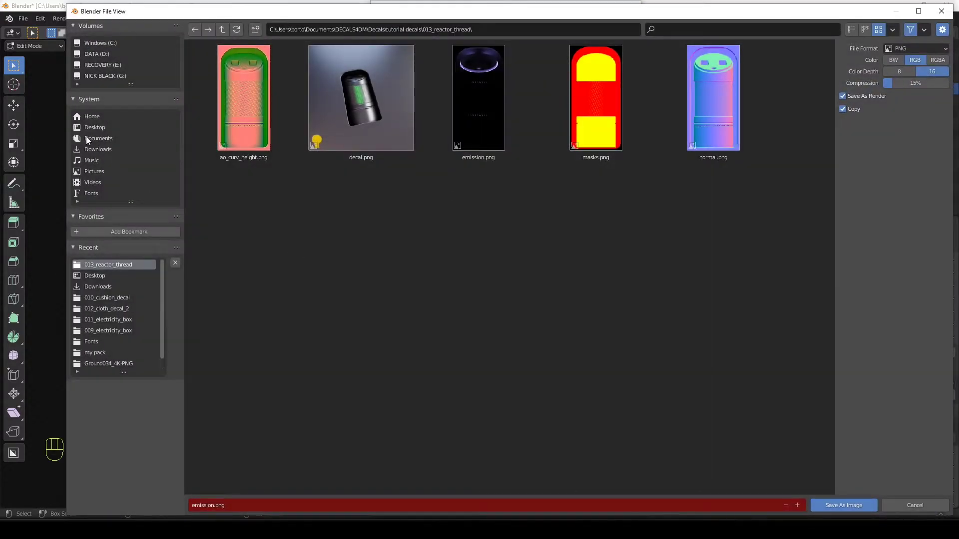
pyautogui.click(94, 127)
pyautogui.scroll(-10, 252, 179)
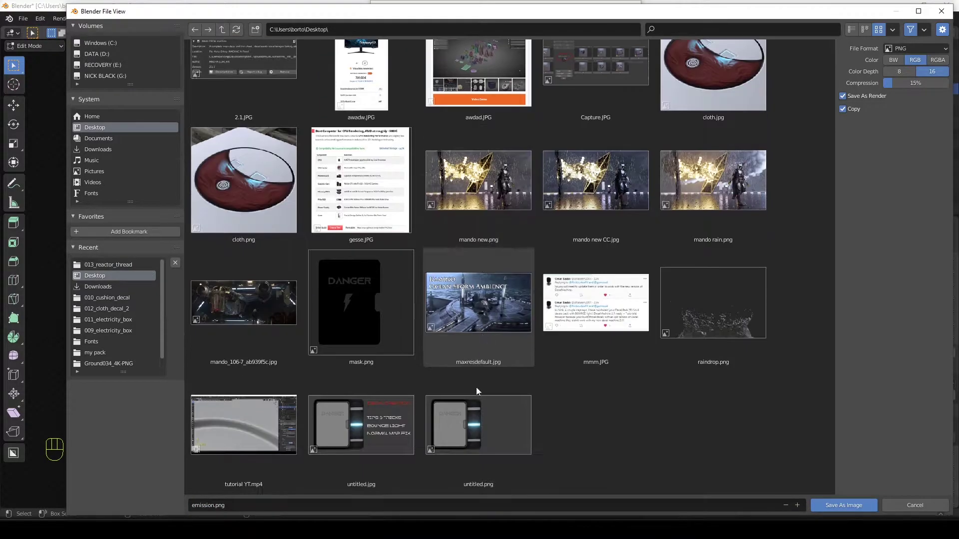
pyautogui.click(366, 298)
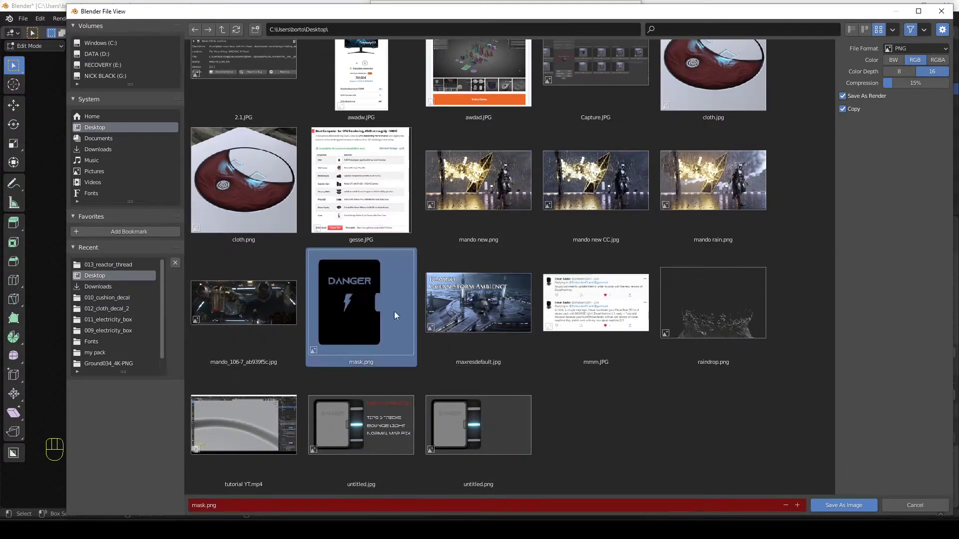
pyautogui.click(839, 505)
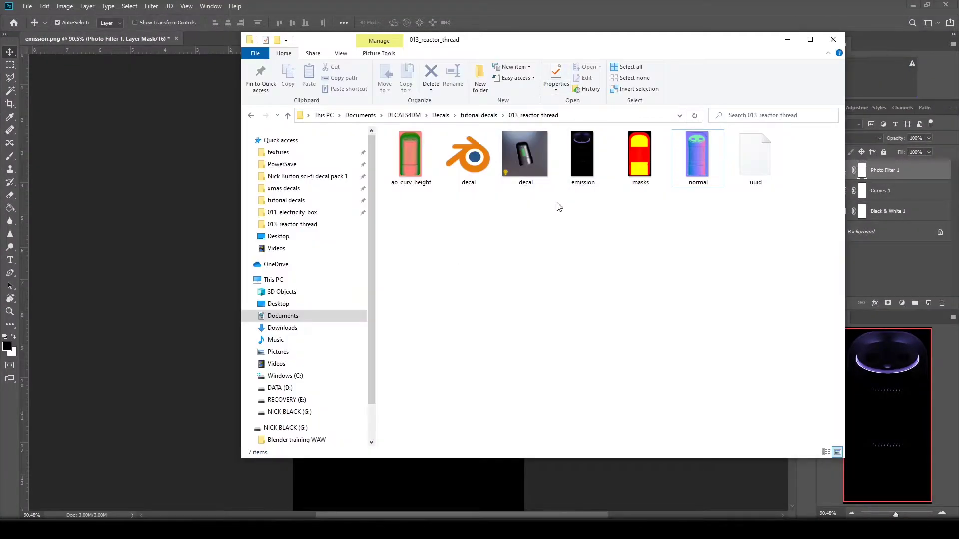
# Step: Switch to the 013_reactor_thread folder and open its normal image as a document in Photoshop
pyautogui.moveTo(683, 126); pyautogui.dragTo(385, 149)
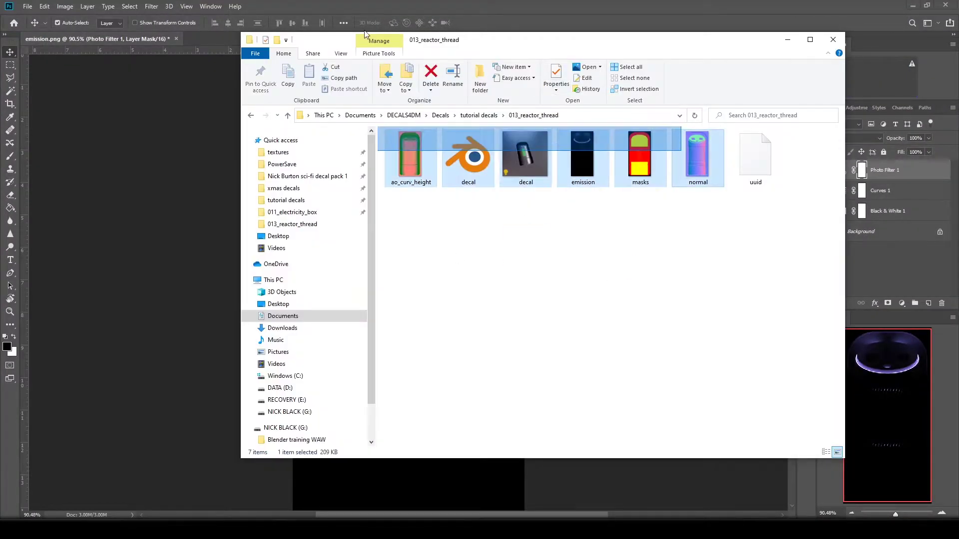
pyautogui.click(699, 210)
pyautogui.moveTo(707, 163); pyautogui.dragTo(213, 40)
# Step: Examine the row of holes in the ao_curv_height image, close it and return to the normal map in Photoshop
pyautogui.hotkey('alt', 'Tab')
pyautogui.click(407, 160)
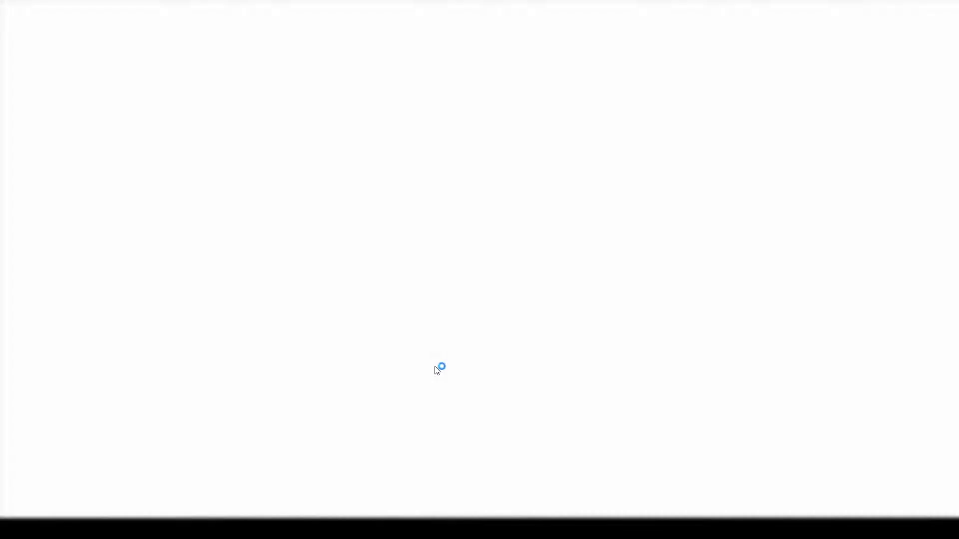
pyautogui.keyDown('ctrl'); pyautogui.scroll(3, 454, 408); pyautogui.keyUp('ctrl')
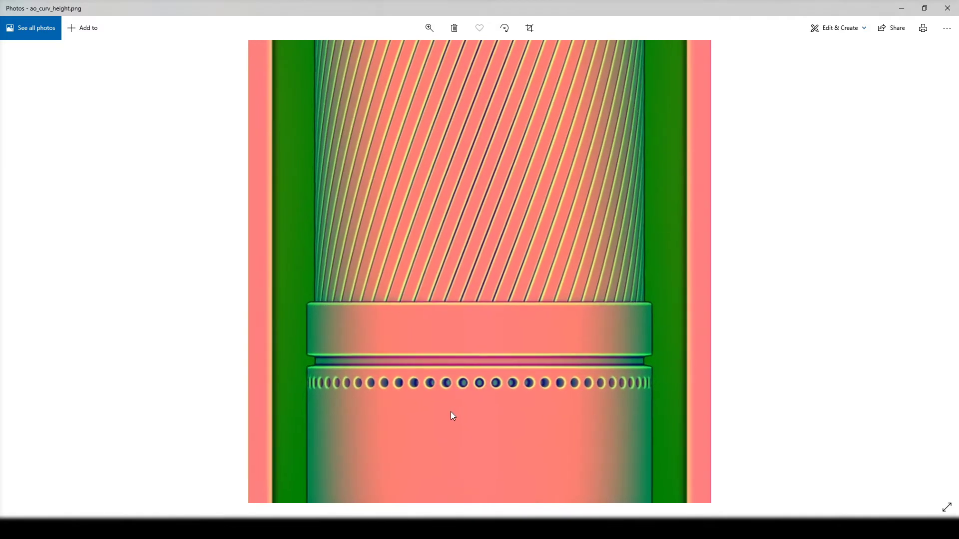
pyautogui.moveTo(463, 401); pyautogui.dragTo(471, 355)
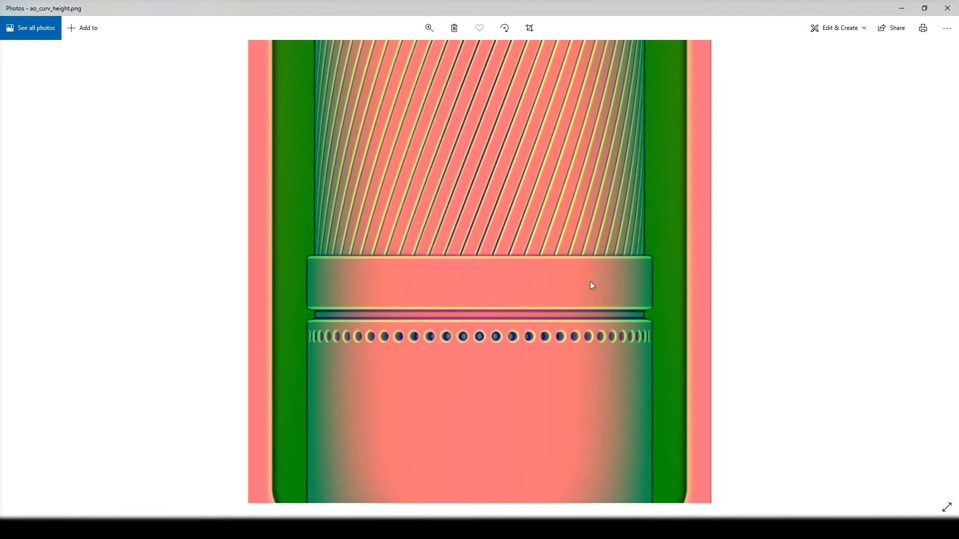
pyautogui.click(954, 7)
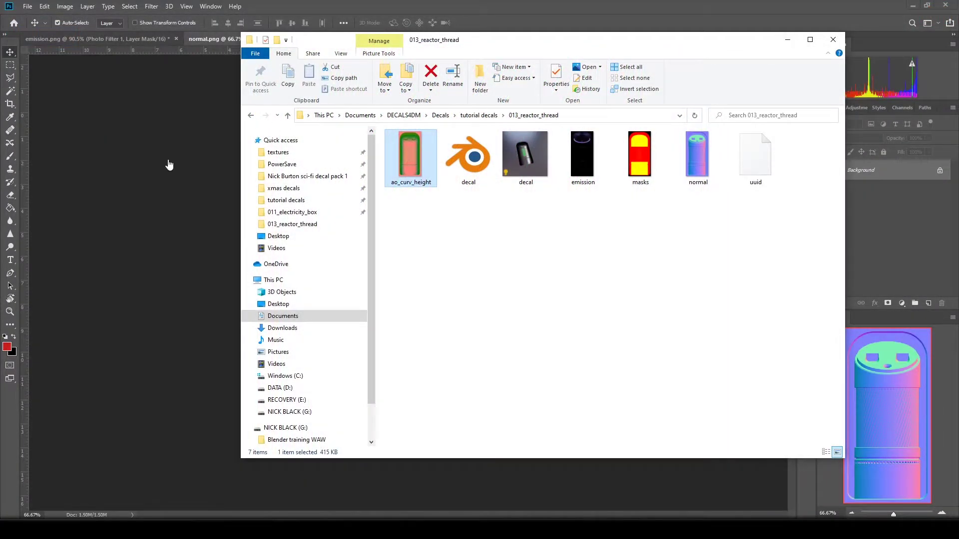
pyautogui.click(182, 111)
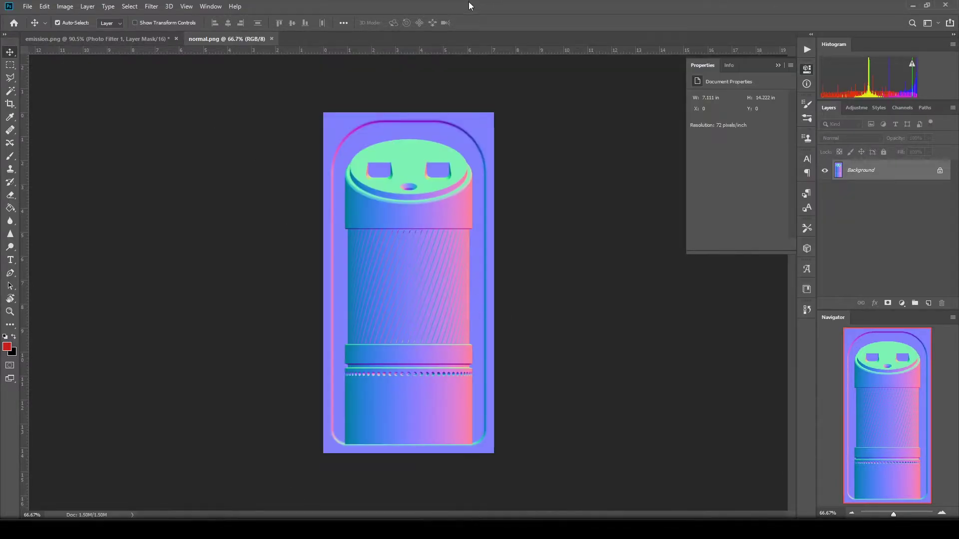
# Step: Try to overlay mask.png from the Desktop on the normal map, and delete the placed layer
pyautogui.press('super+e')
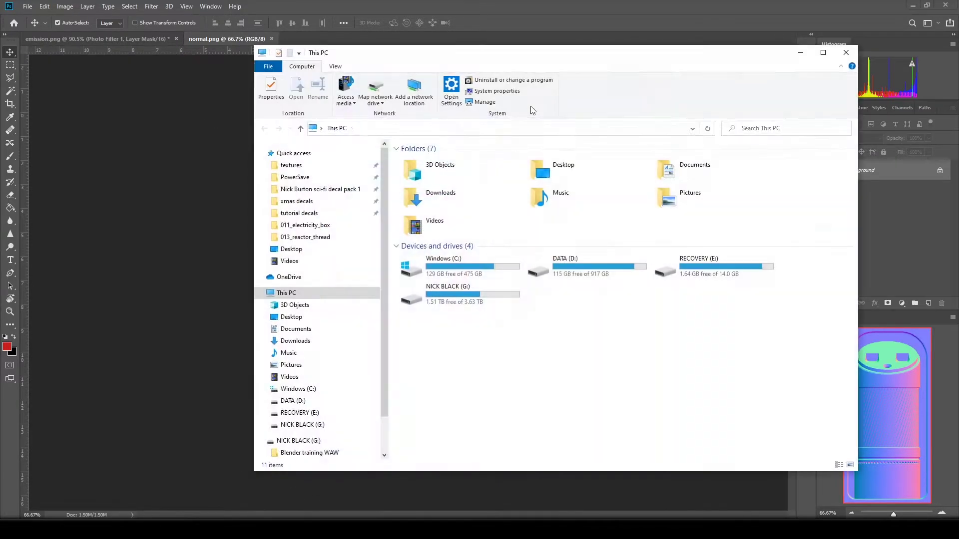
pyautogui.click(295, 249)
pyautogui.scroll(-1, 615, 327)
pyautogui.moveTo(649, 347); pyautogui.dragTo(179, 275)
pyautogui.moveTo(259, 282); pyautogui.dragTo(231, 283)
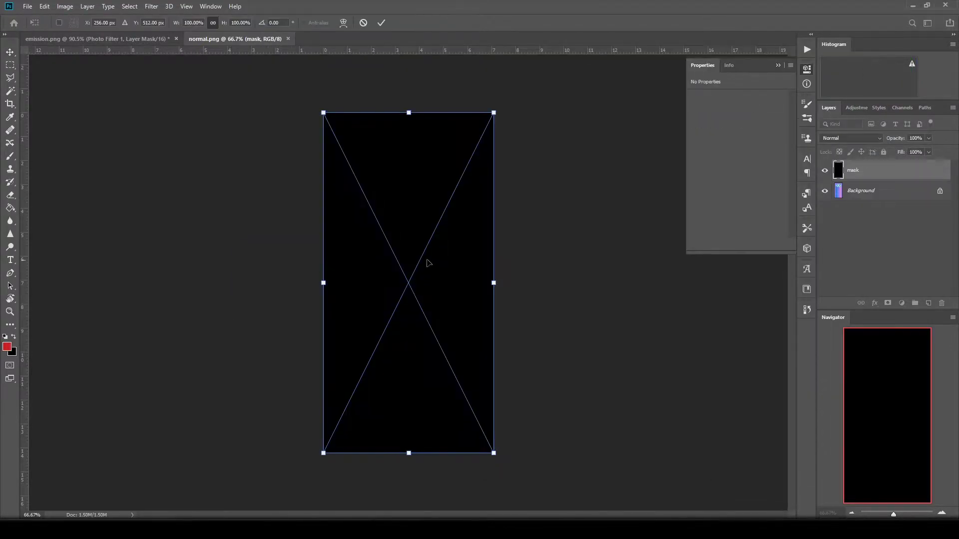
pyautogui.press('Return')
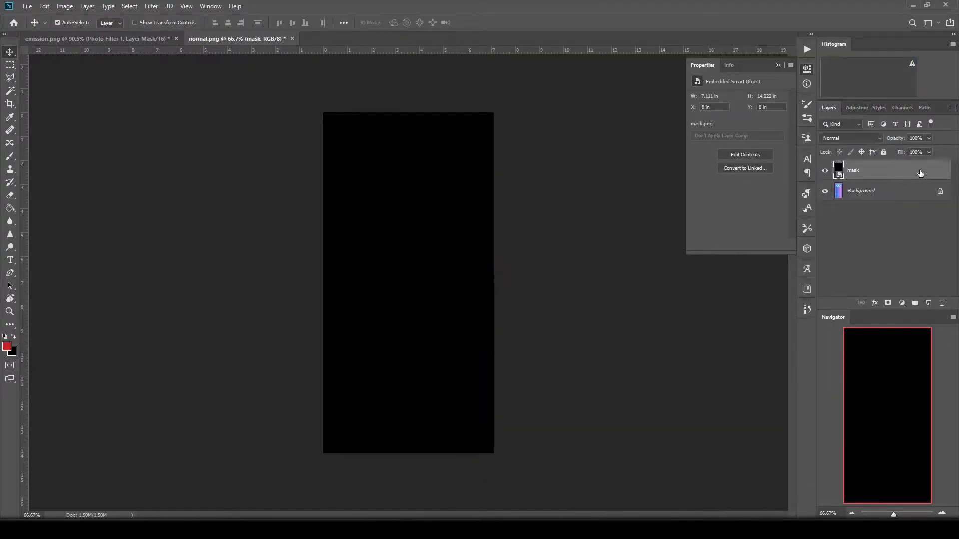
pyautogui.press('Delete')
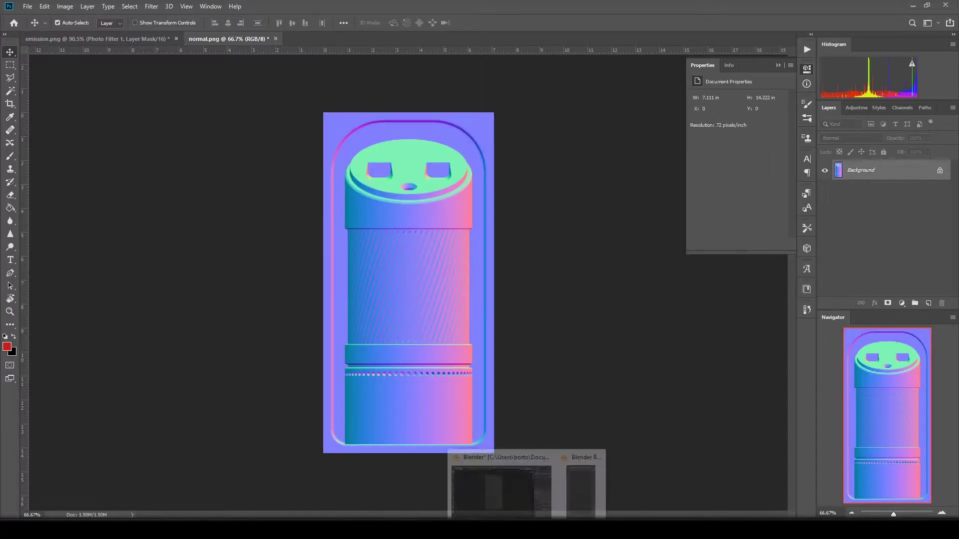
# Step: Switch to the Blender render and save it as a 16-bit RGBA PNG over mask.png on the Desktop
pyautogui.click(573, 490)
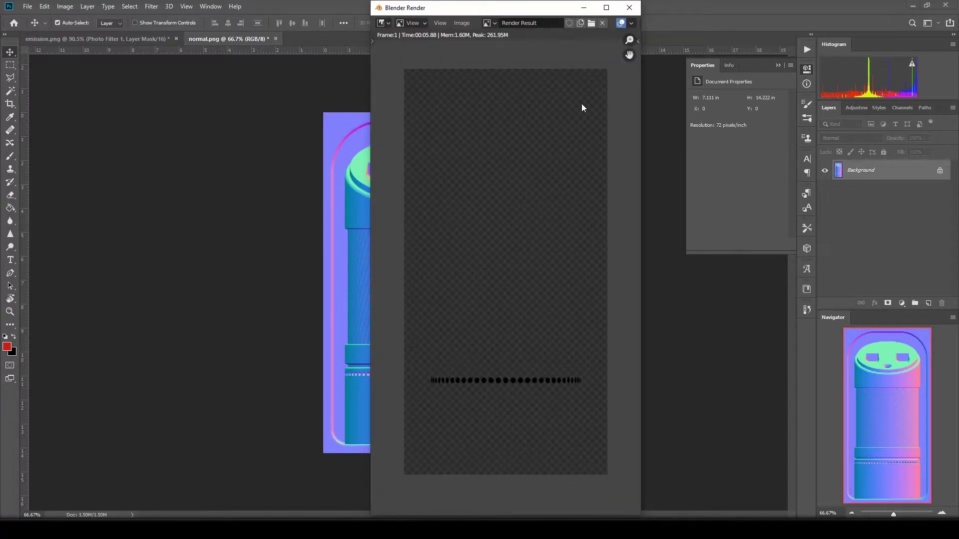
pyautogui.moveTo(641, 84); pyautogui.dragTo(929, 84)
pyautogui.click(462, 23)
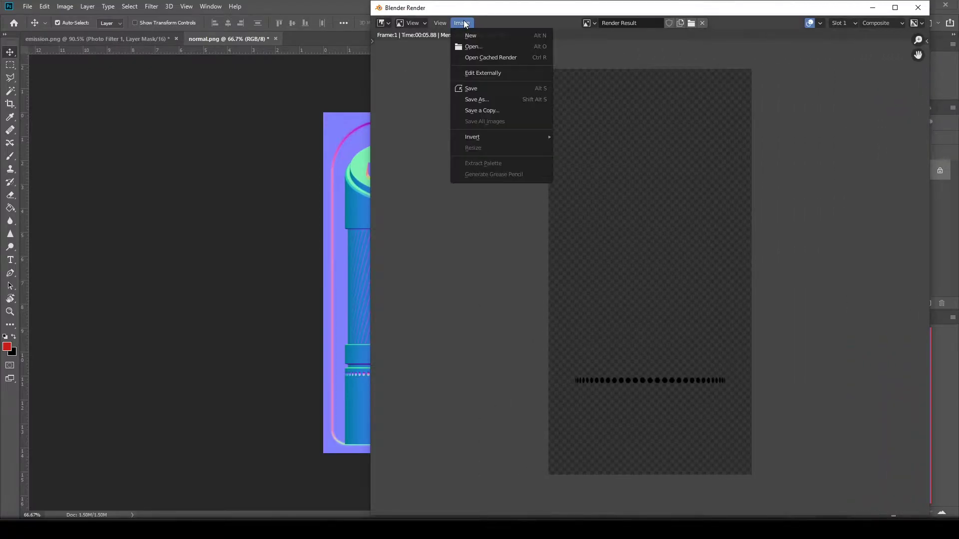
pyautogui.click(468, 100)
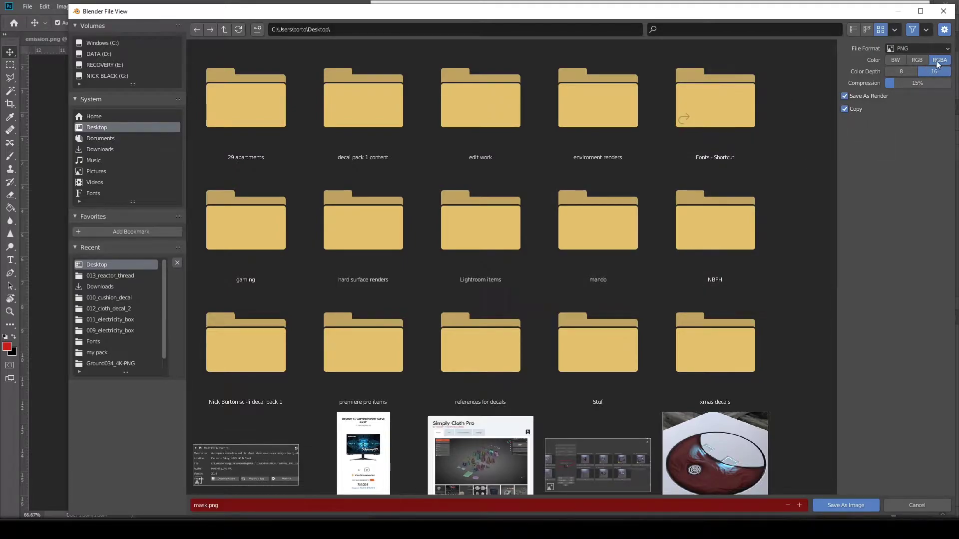
pyautogui.scroll(-3, 572, 328)
pyautogui.scroll(-5, 572, 327)
pyautogui.click(362, 386)
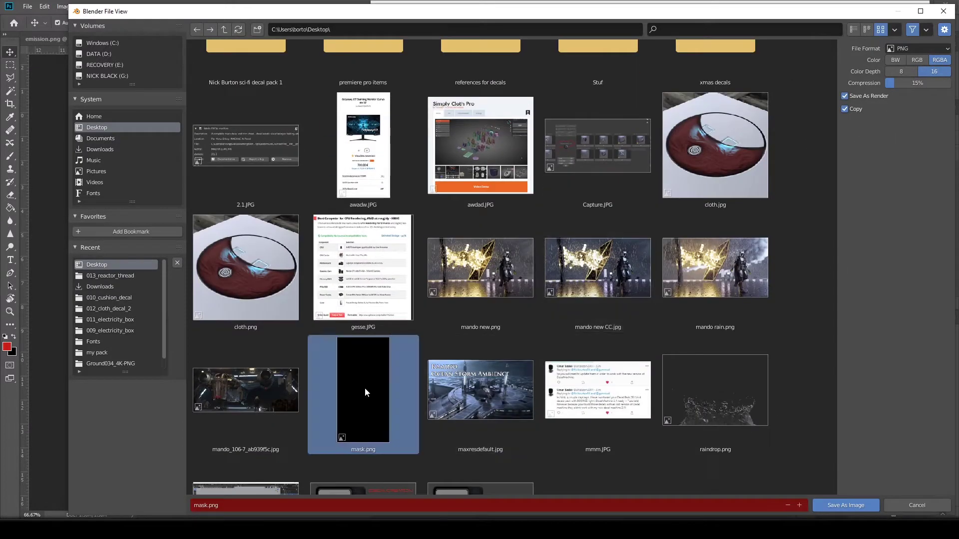
pyautogui.click(857, 504)
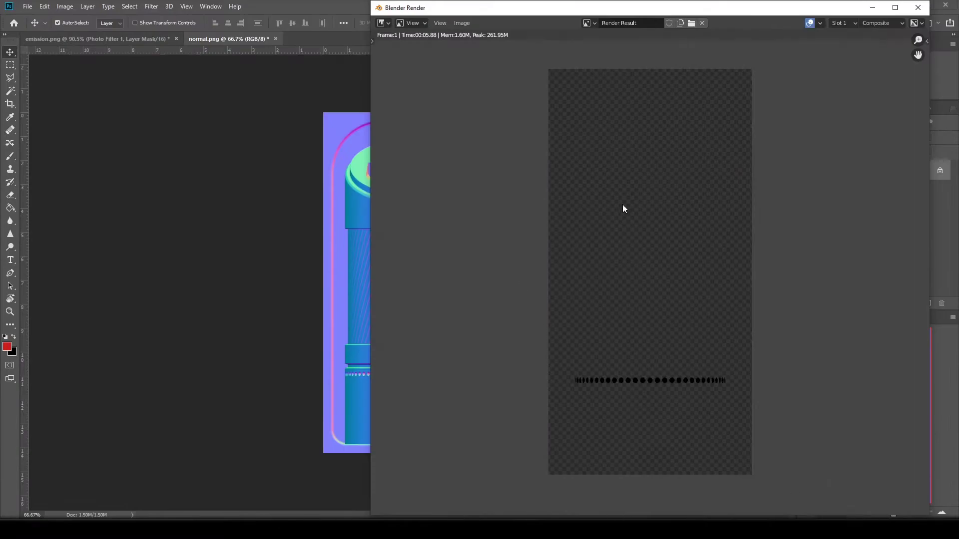
# Step: Return to Photoshop and place mask.png from the Desktop on the normal map at its original size and position
pyautogui.click(253, 229)
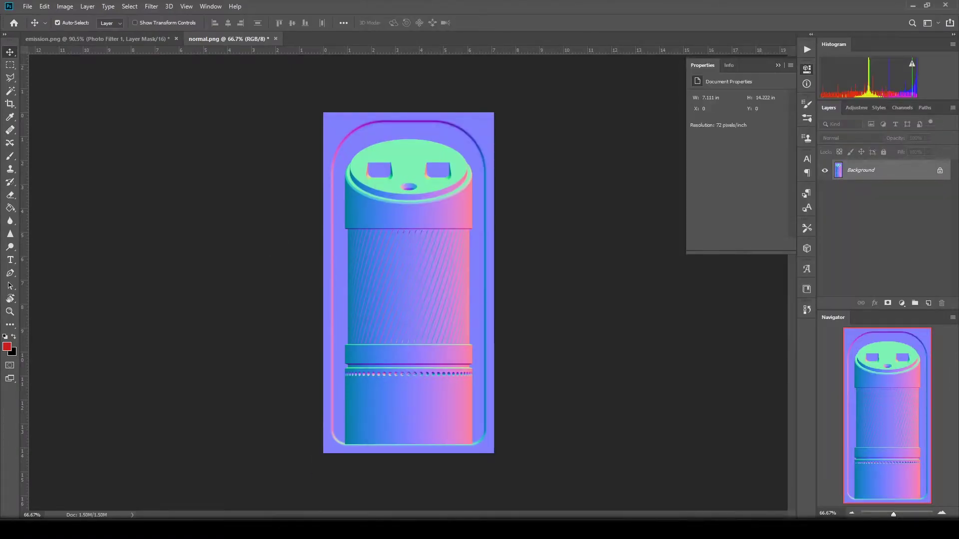
pyautogui.moveTo(280, 530)
pyautogui.click(324, 487)
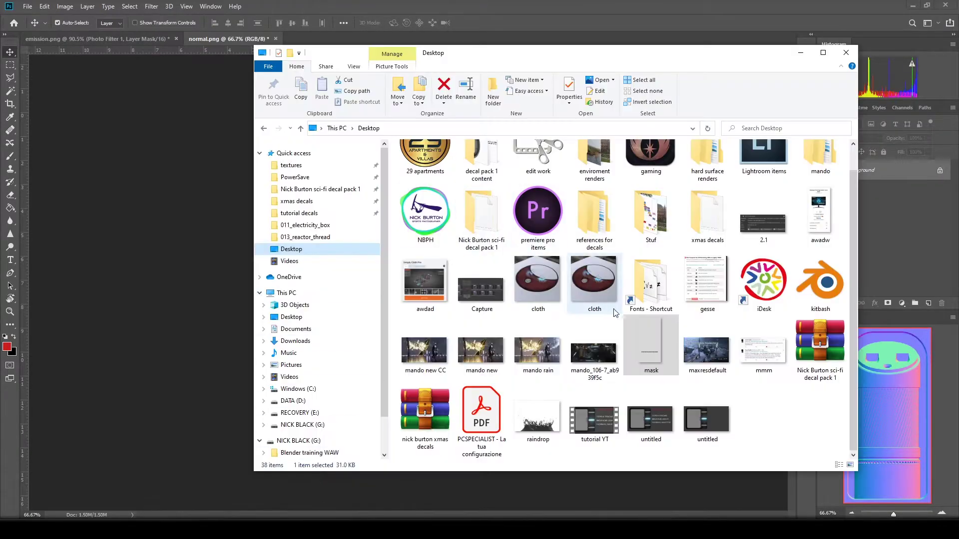
pyautogui.moveTo(556, 56); pyautogui.dragTo(781, 106)
pyautogui.moveTo(880, 406); pyautogui.dragTo(450, 301)
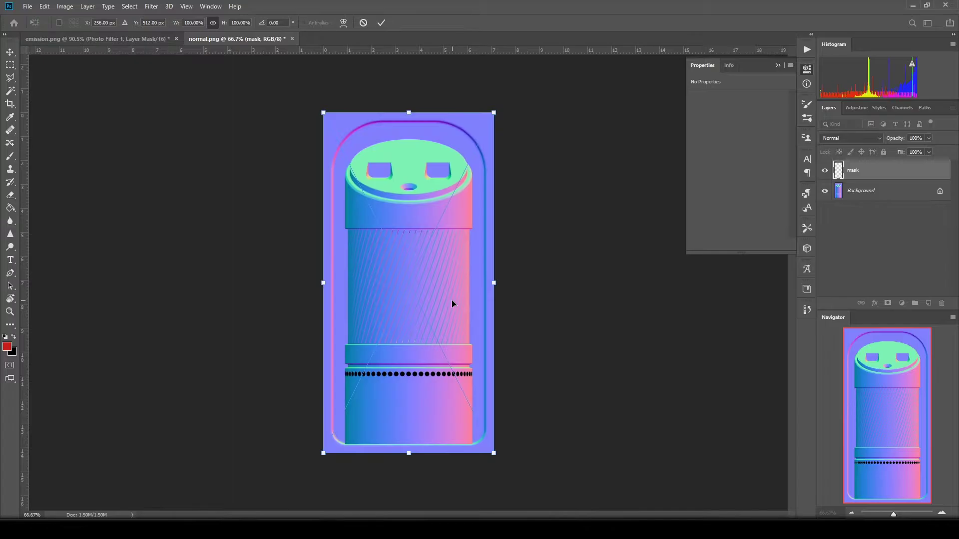
pyautogui.press('Return')
# Step: Check the mask discs against the row of holes and hide the mask layer
pyautogui.click(902, 514)
pyautogui.moveTo(878, 425); pyautogui.dragTo(878, 482)
pyautogui.moveTo(902, 514)
pyautogui.mouseDown()
pyautogui.moveTo(913, 514)
pyautogui.moveTo(904, 515)
pyautogui.mouseUp()
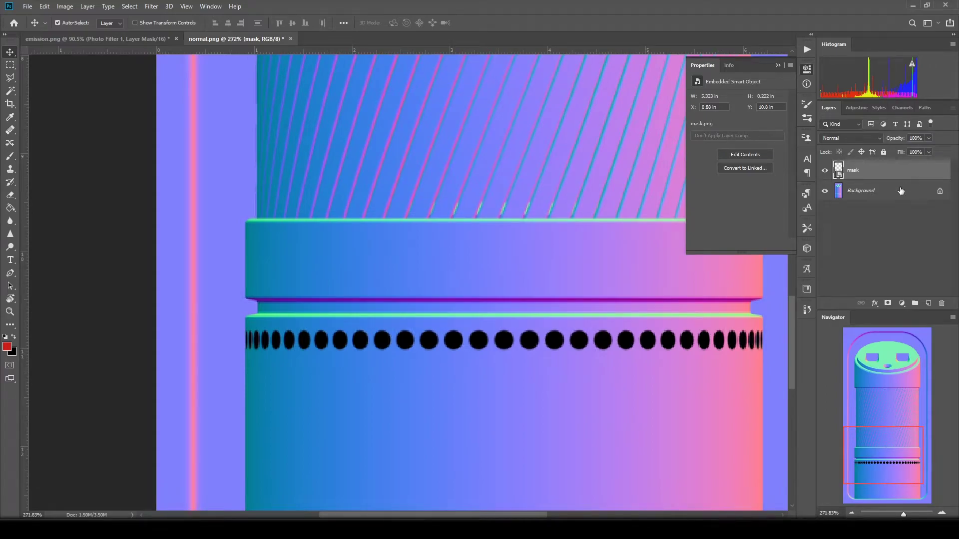
pyautogui.moveTo(903, 151); pyautogui.dragTo(944, 149)
pyautogui.click(929, 140)
pyautogui.moveTo(904, 515); pyautogui.dragTo(899, 515)
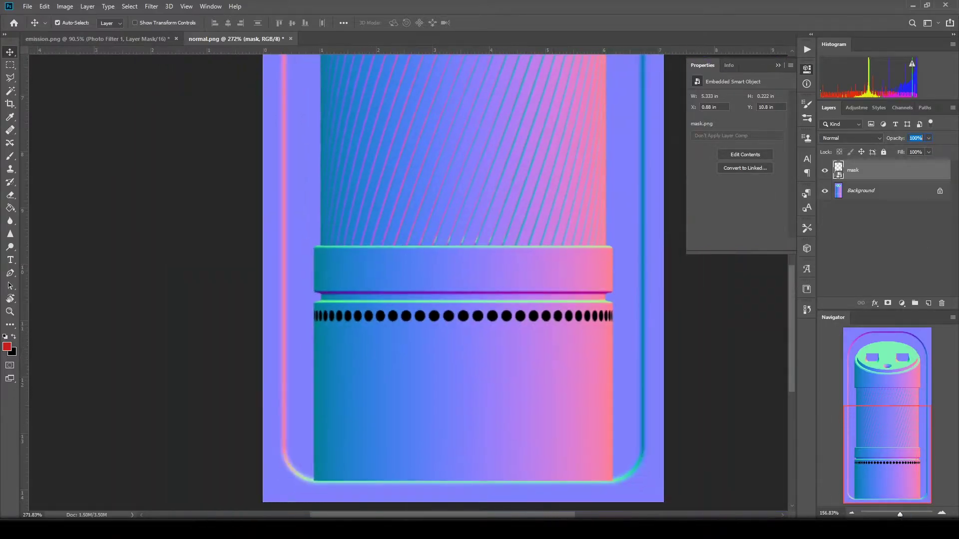
pyautogui.click(825, 172)
pyautogui.moveTo(900, 514); pyautogui.dragTo(903, 514)
pyautogui.moveTo(892, 454); pyautogui.dragTo(894, 457)
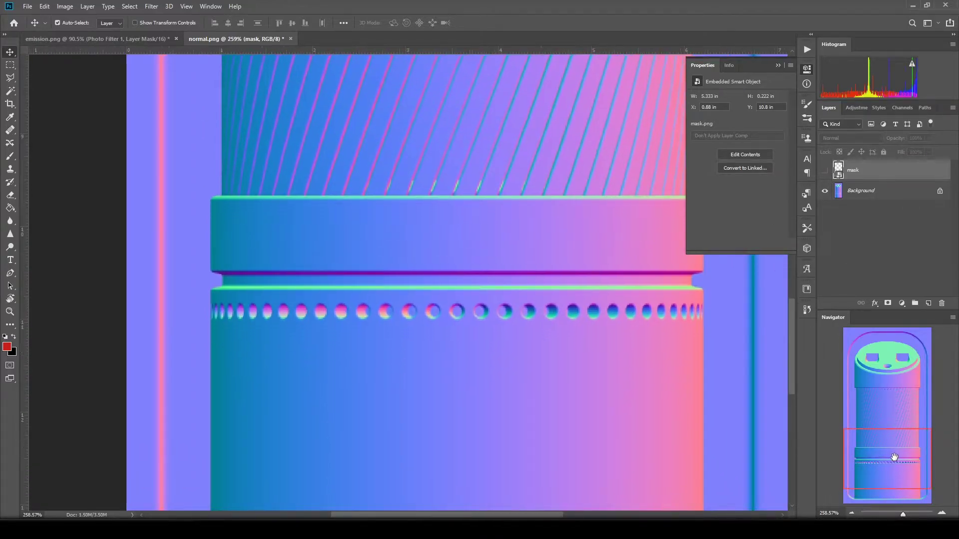
# Step: Make a rectangular marquee selection around the full row of holes, extending slightly past both cylinder edges
pyautogui.click(806, 69)
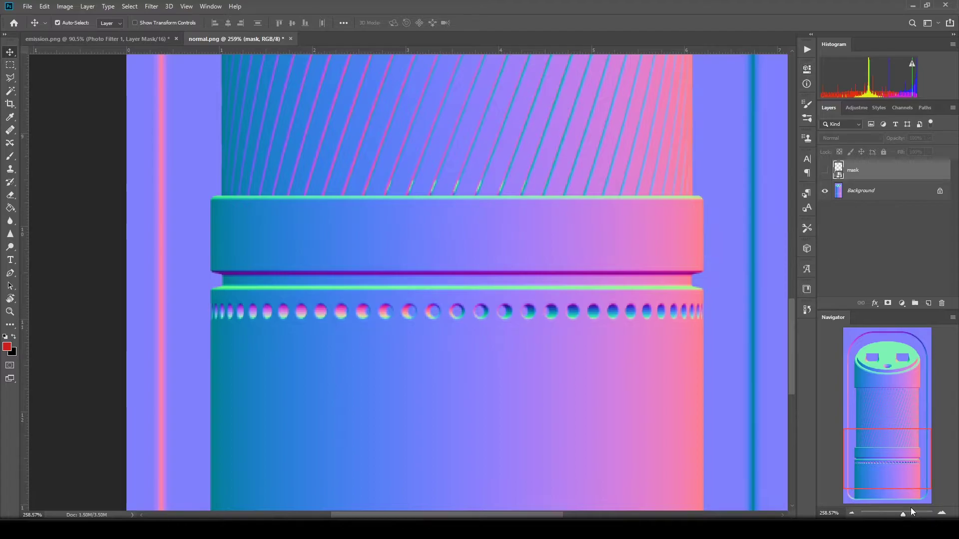
pyautogui.moveTo(903, 514); pyautogui.dragTo(904, 515)
pyautogui.moveTo(906, 462); pyautogui.dragTo(892, 470)
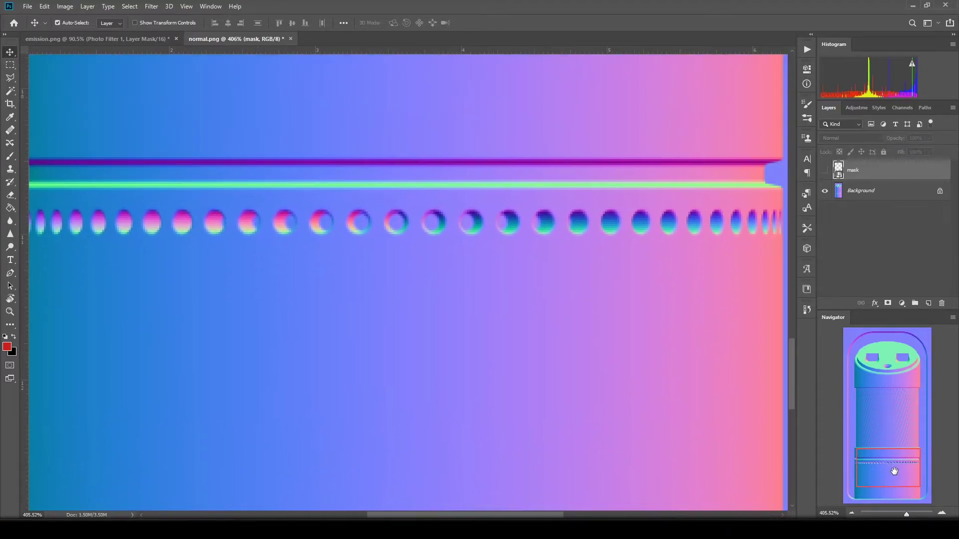
pyautogui.moveTo(902, 514); pyautogui.dragTo(906, 514)
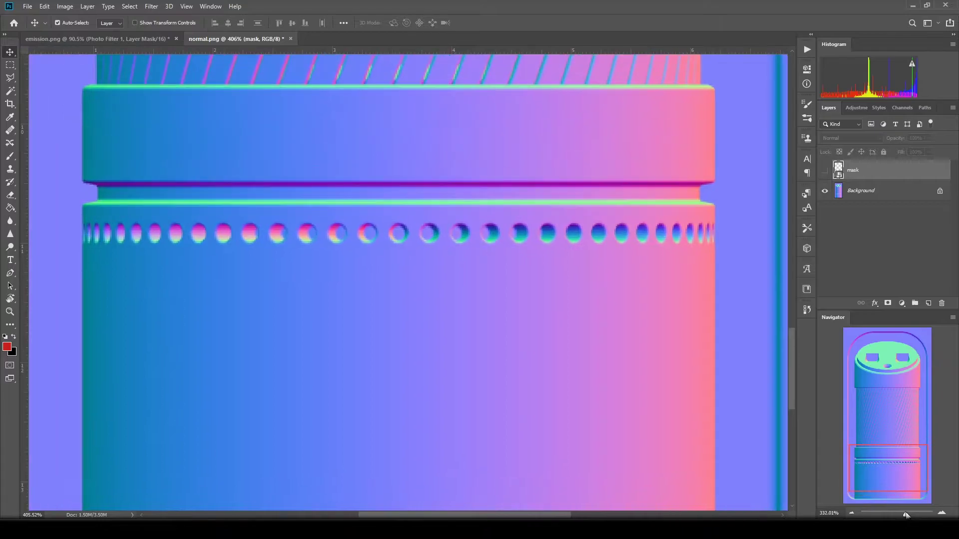
pyautogui.click(9, 65)
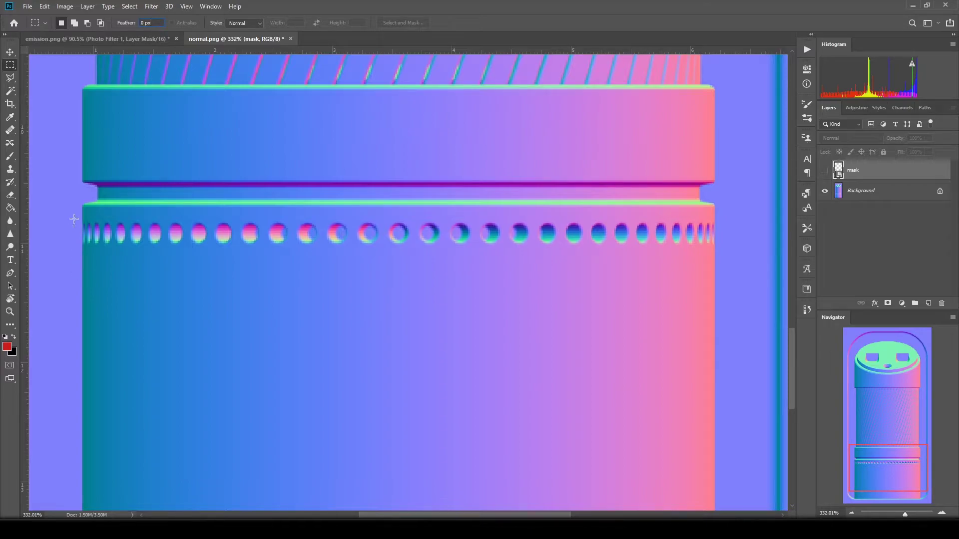
pyautogui.moveTo(75, 217); pyautogui.dragTo(719, 247)
# Step: Place vertical guides at both ends of the selection and move the selection straight down to the plain surface below the holes
pyautogui.moveTo(24, 233); pyautogui.dragTo(73, 237)
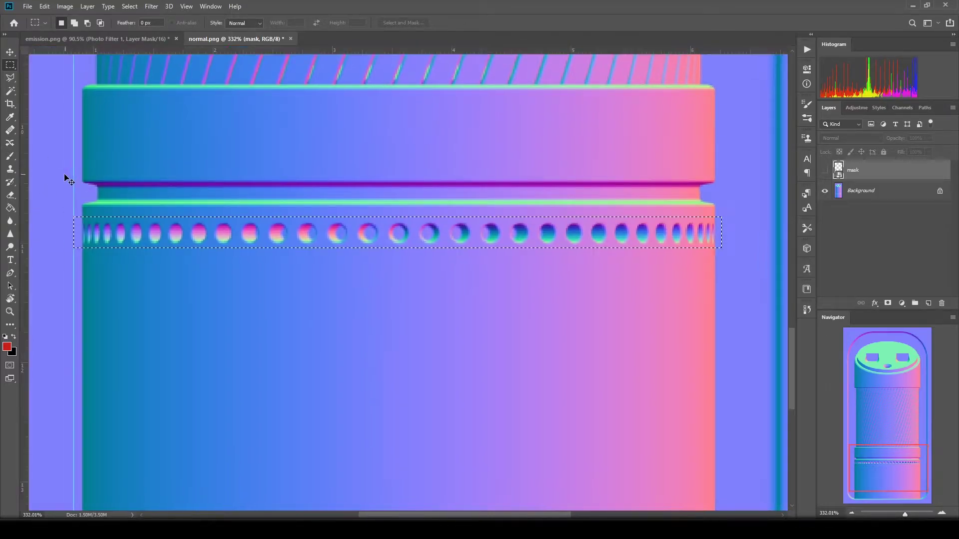
pyautogui.moveTo(27, 195); pyautogui.dragTo(722, 200)
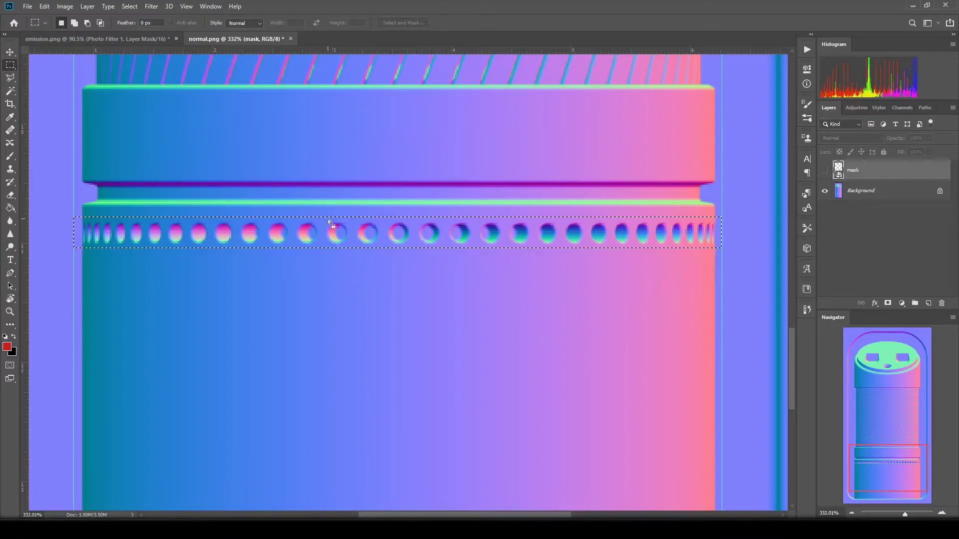
pyautogui.moveTo(324, 238); pyautogui.dragTo(321, 286)
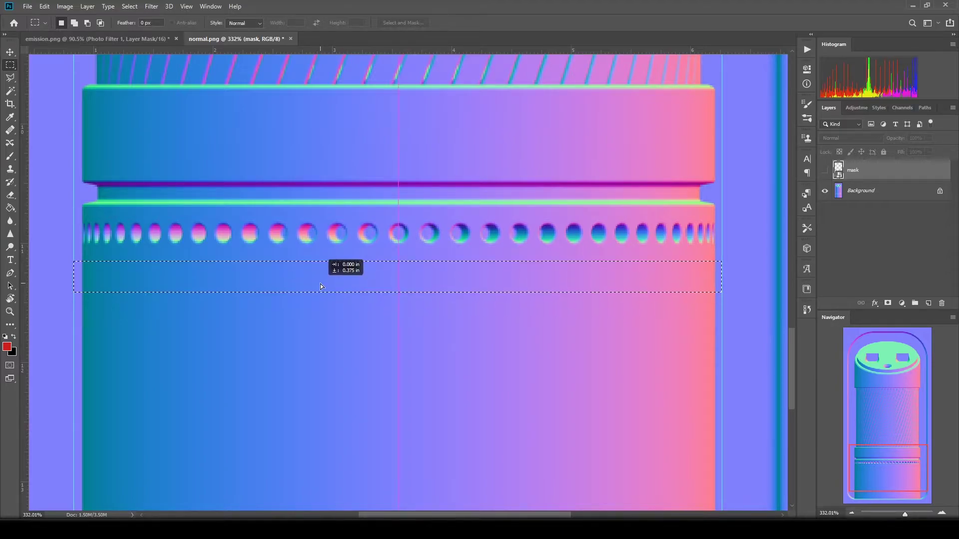
pyautogui.moveTo(320, 286); pyautogui.dragTo(323, 293)
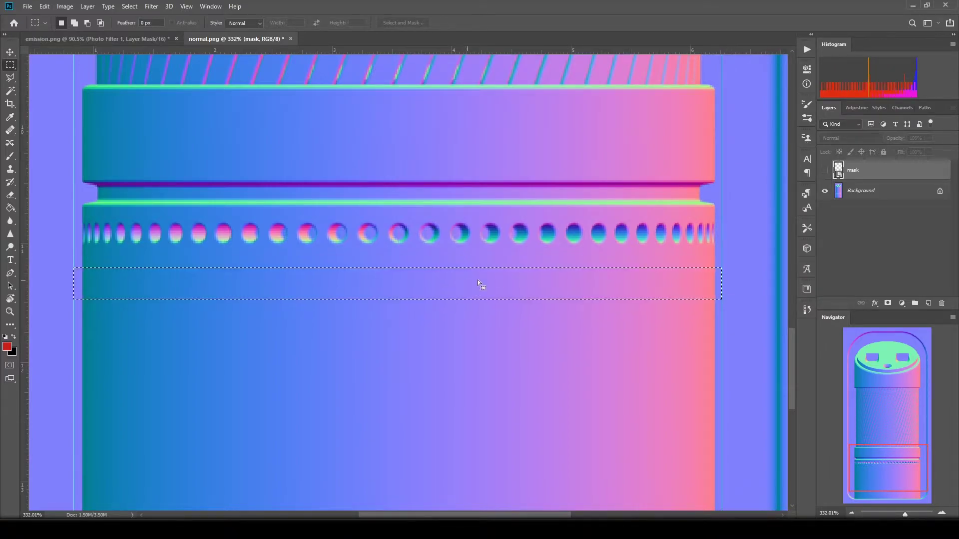
# Step: Copy the selected strip of the Background layer onto a new layer named Layer 1
pyautogui.click(881, 191)
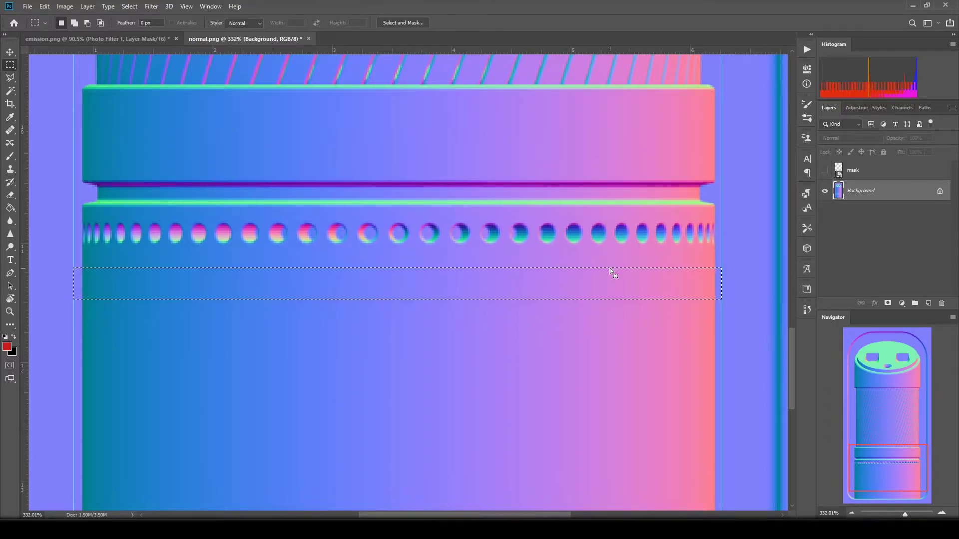
pyautogui.hotkey('ctrl', 'shift', 'n')
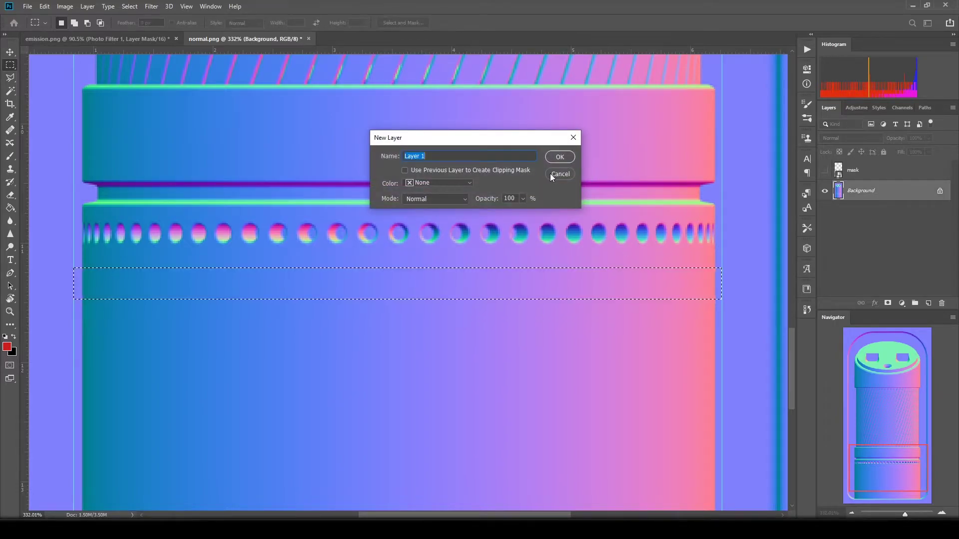
pyautogui.click(560, 157)
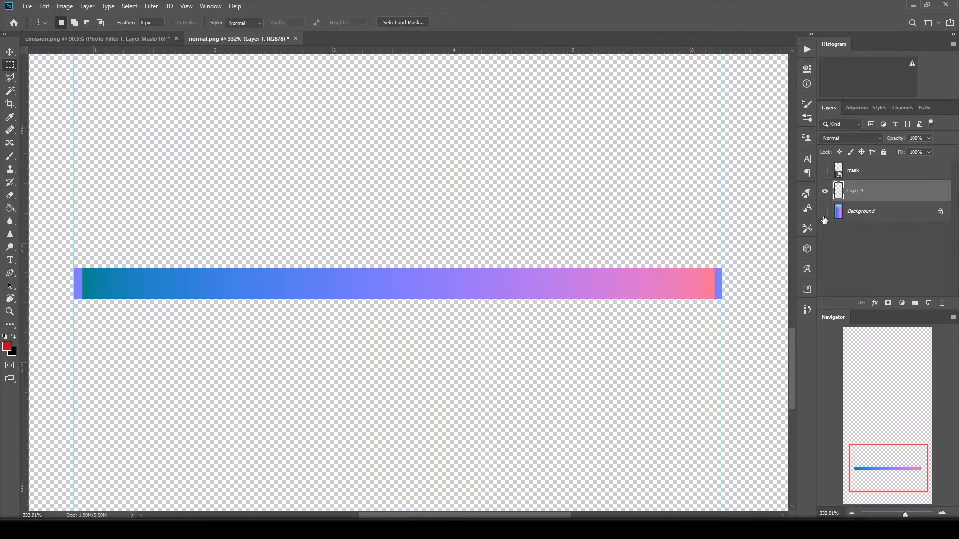
# Step: Compare the copied strip with the normal map by toggling the visibility of Layer 1 and the Background
pyautogui.click(824, 213)
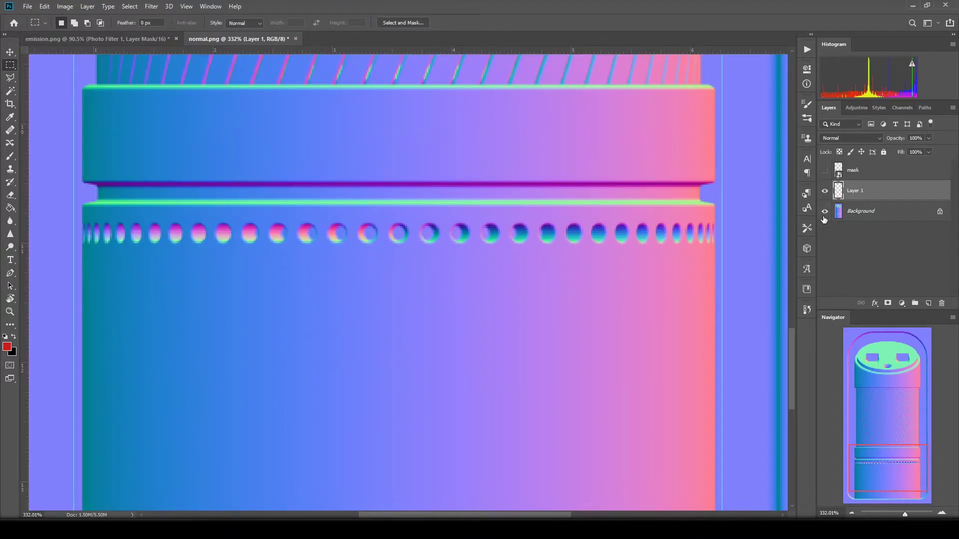
pyautogui.click(824, 218)
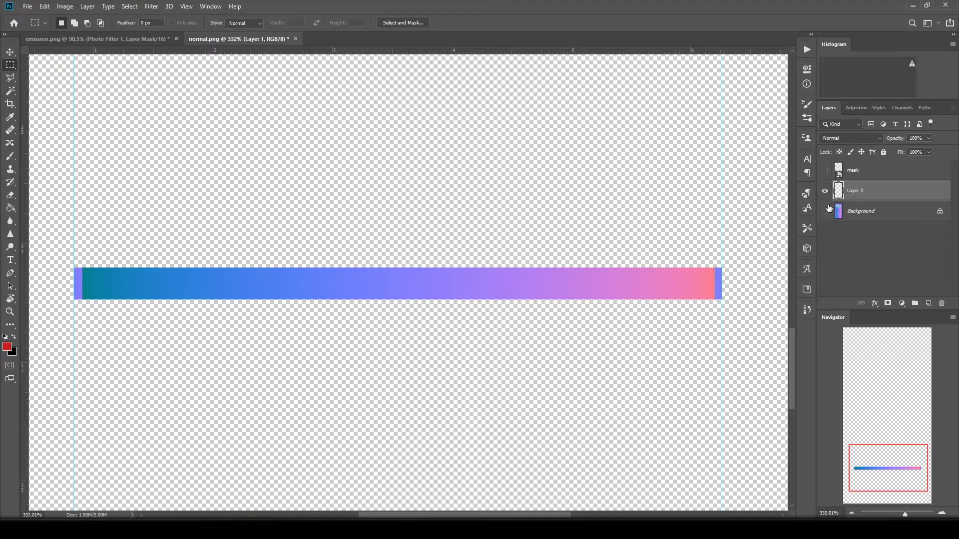
pyautogui.click(825, 213)
pyautogui.click(825, 193)
pyautogui.click(825, 191)
pyautogui.click(825, 212)
pyautogui.click(825, 213)
pyautogui.click(826, 214)
pyautogui.click(825, 214)
pyautogui.click(825, 193)
pyautogui.click(825, 193)
pyautogui.click(826, 194)
pyautogui.click(826, 194)
pyautogui.click(826, 213)
pyautogui.click(825, 212)
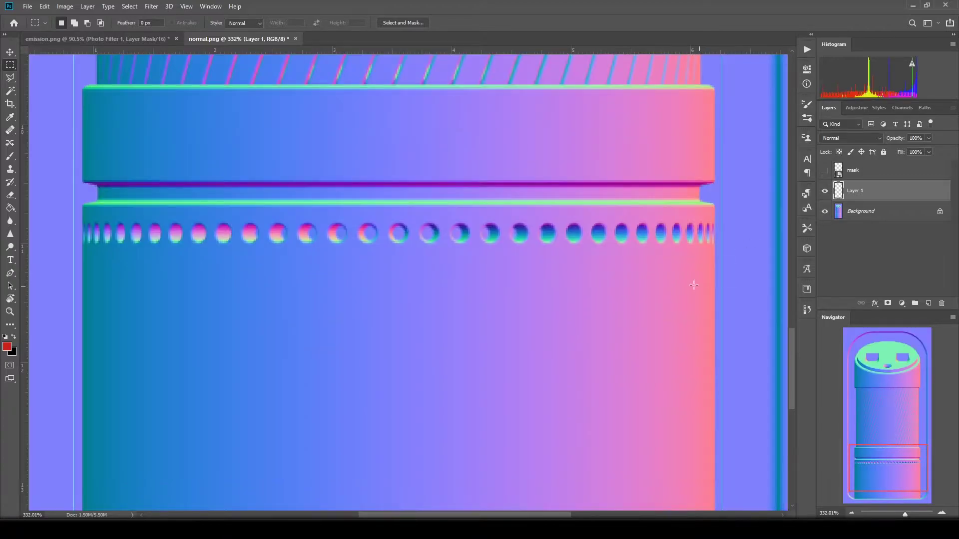
# Step: Move the Layer 1 strip straight up between the guides so that it covers the row of holes
pyautogui.keyDown('ctrl'); pyautogui.click(839, 193); pyautogui.keyUp('ctrl')
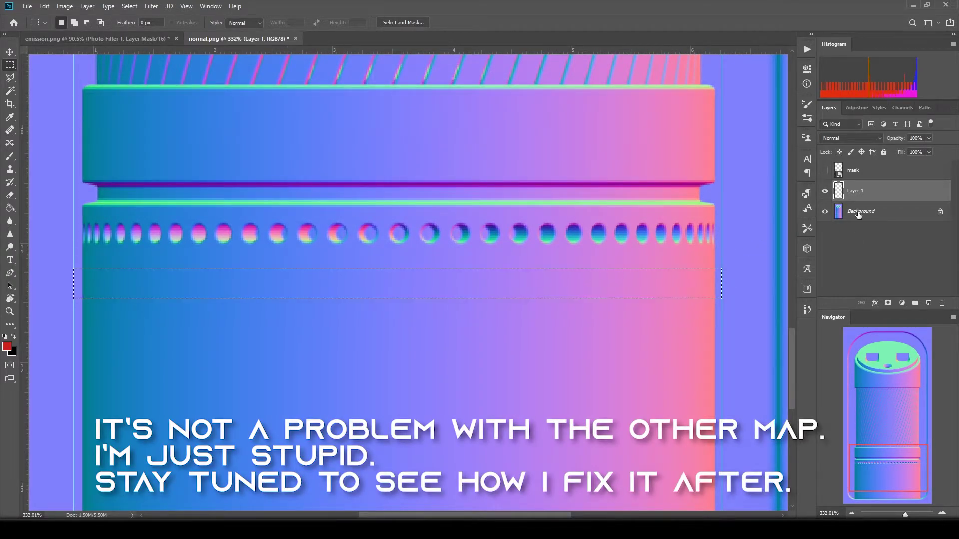
pyautogui.click(220, 282)
pyautogui.click(9, 55)
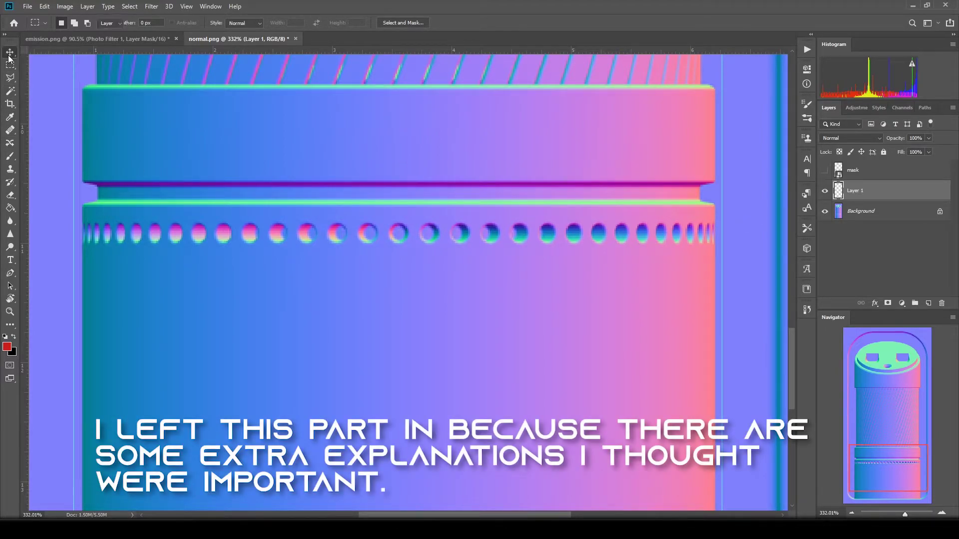
pyautogui.moveTo(304, 269); pyautogui.dragTo(304, 222)
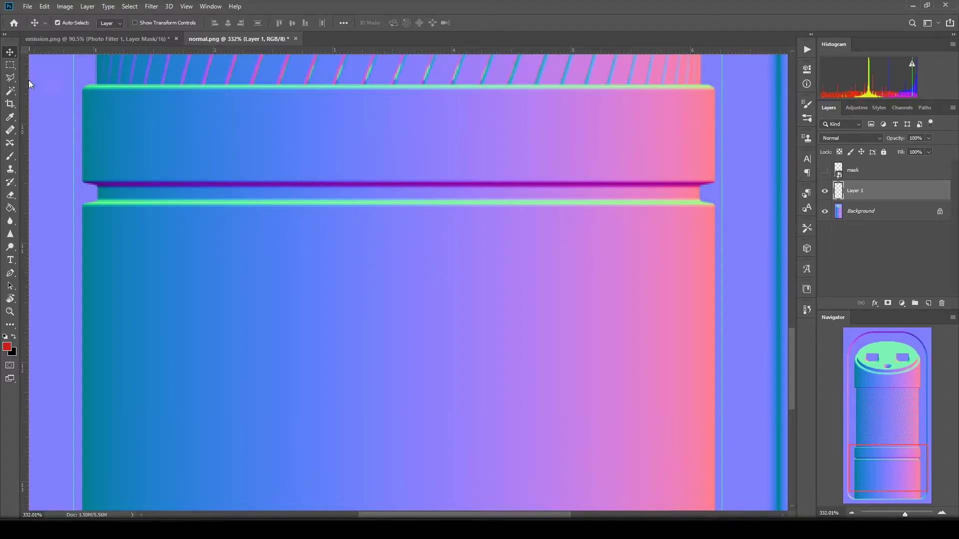
# Step: Check the strip's alignment at both cylinder edges, load the mask layer's discs as a selection and hide that layer
pyautogui.moveTo(904, 514); pyautogui.dragTo(908, 515)
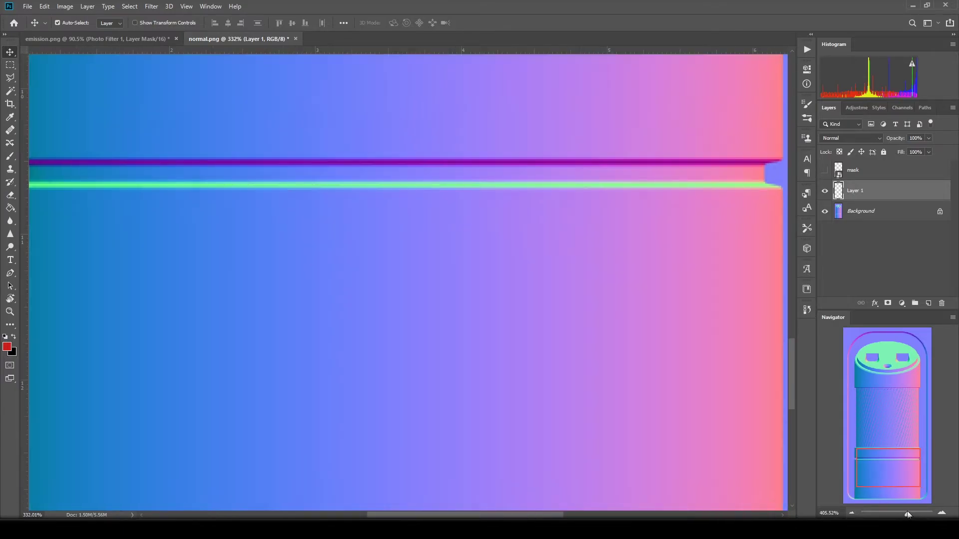
pyautogui.moveTo(889, 449); pyautogui.dragTo(854, 459)
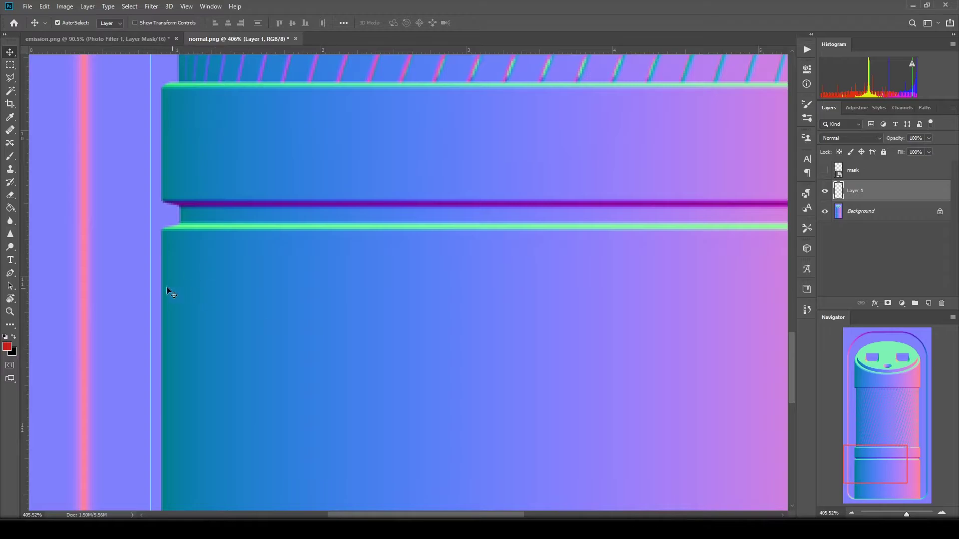
pyautogui.moveTo(866, 463); pyautogui.dragTo(882, 474)
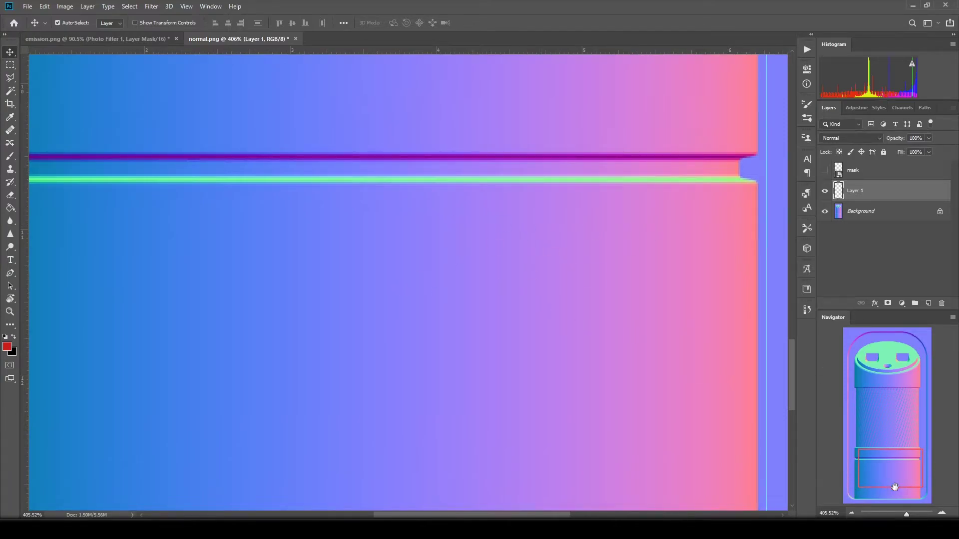
pyautogui.moveTo(905, 514); pyautogui.dragTo(905, 510)
pyautogui.moveTo(888, 452); pyautogui.dragTo(882, 452)
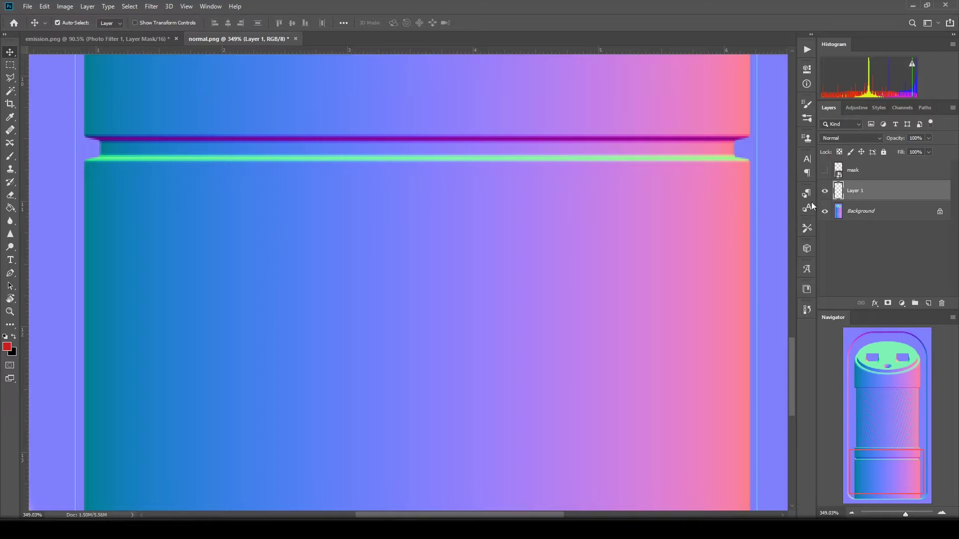
pyautogui.click(825, 171)
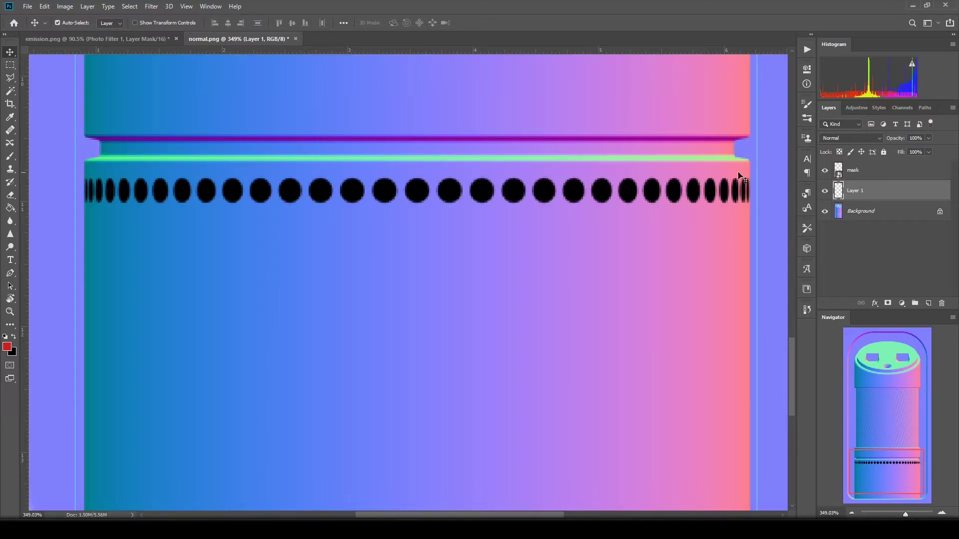
pyautogui.keyDown('ctrl'); pyautogui.click(839, 172); pyautogui.keyUp('ctrl')
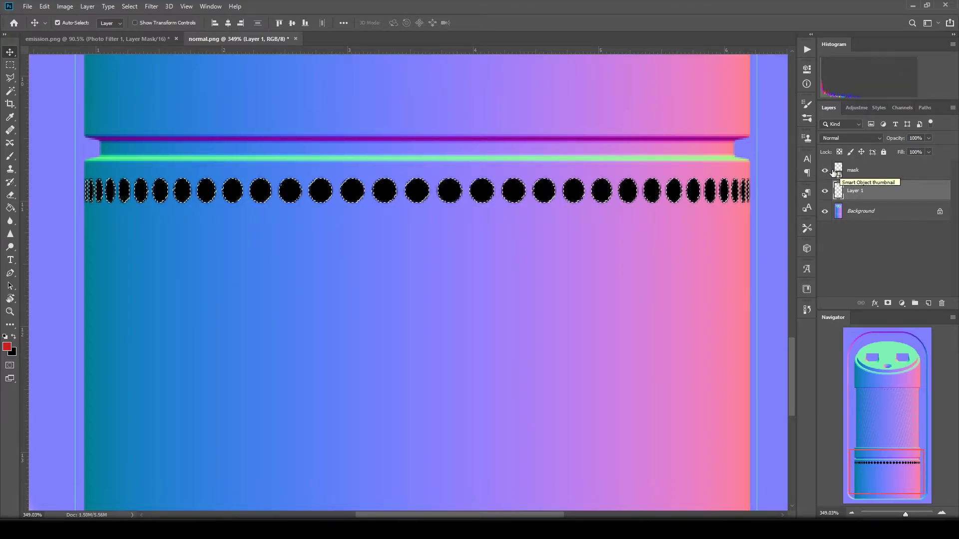
pyautogui.click(825, 170)
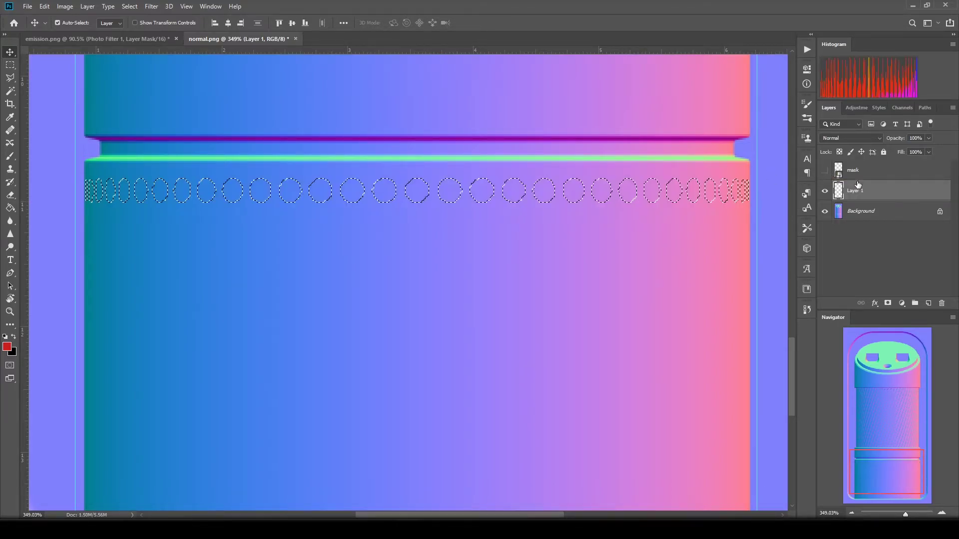
# Step: Clear the selected disc areas from the Layer 1 strip, compare with the layer hidden and shown, and drop the selection
pyautogui.click(826, 192)
pyautogui.click(826, 191)
pyautogui.click(825, 192)
pyautogui.click(826, 192)
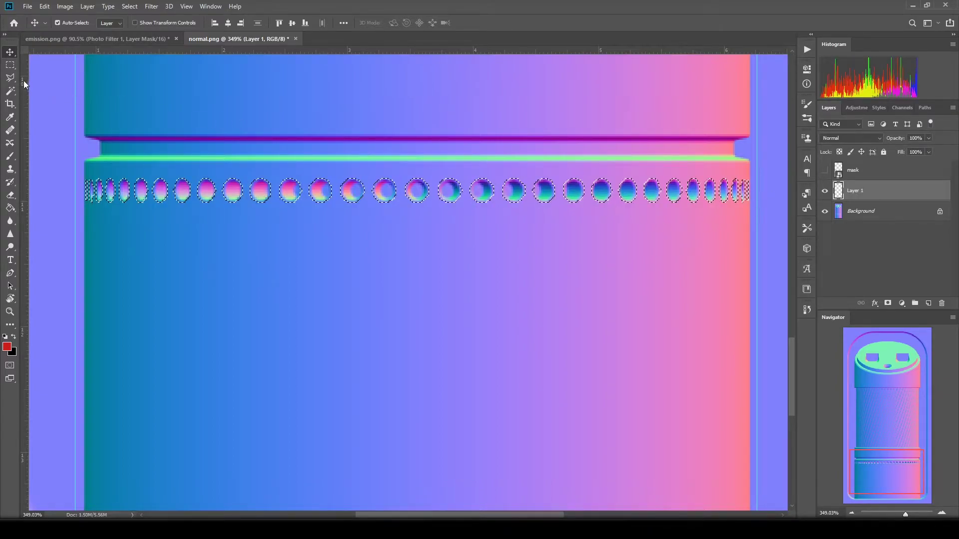
pyautogui.press('m')
pyautogui.click(265, 213)
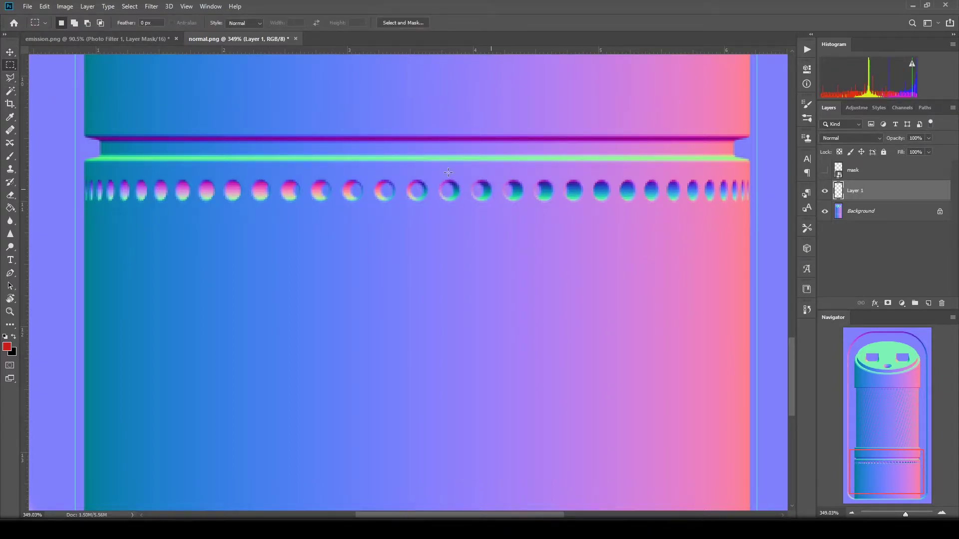
# Step: Begin saving the edited normal map under the PNG format in the 013_reactor_thread folder
pyautogui.click(27, 6)
pyautogui.click(96, 117)
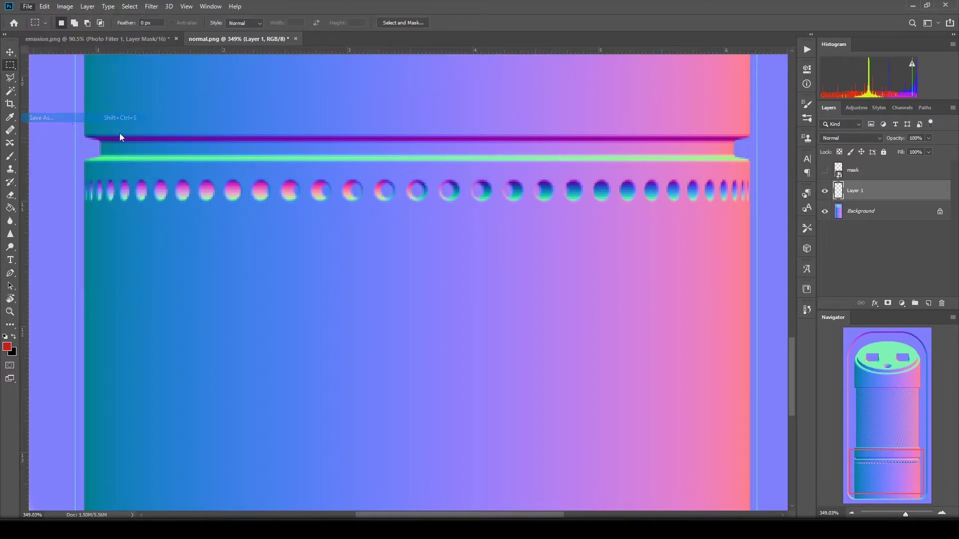
pyautogui.click(127, 403)
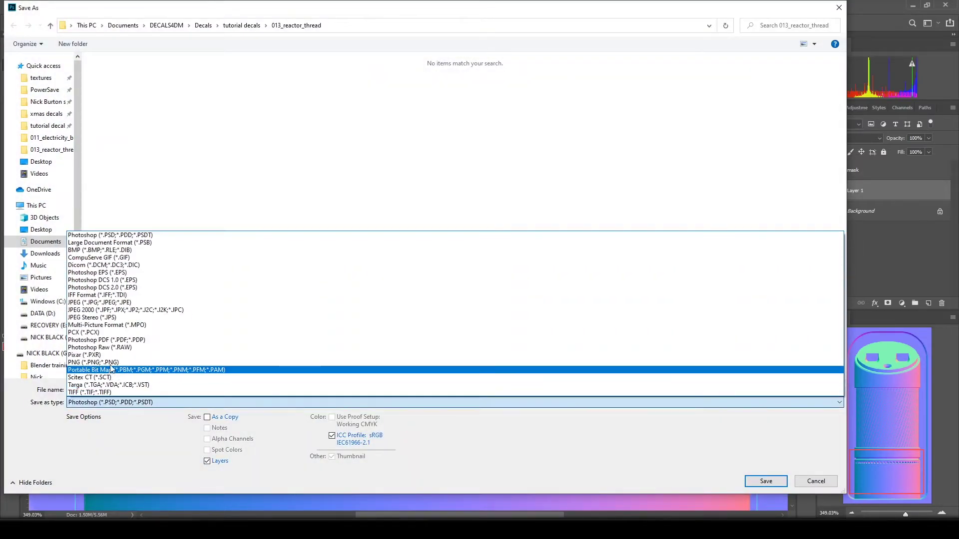
pyautogui.click(116, 364)
# Step: Rename the existing normal file as normal_bckp and save the edited map as normal with the PNG options accepted
pyautogui.click(332, 82)
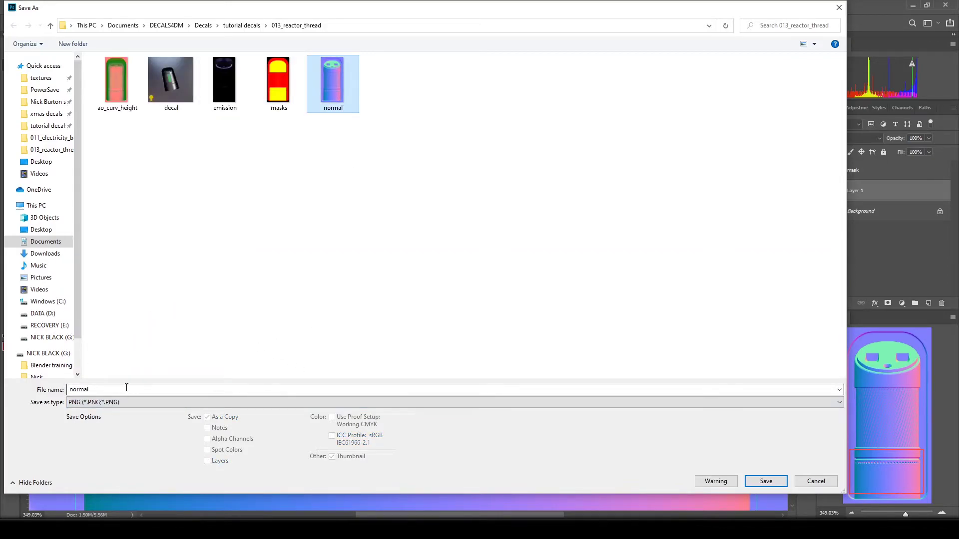
pyautogui.click(337, 108)
pyautogui.click(346, 109)
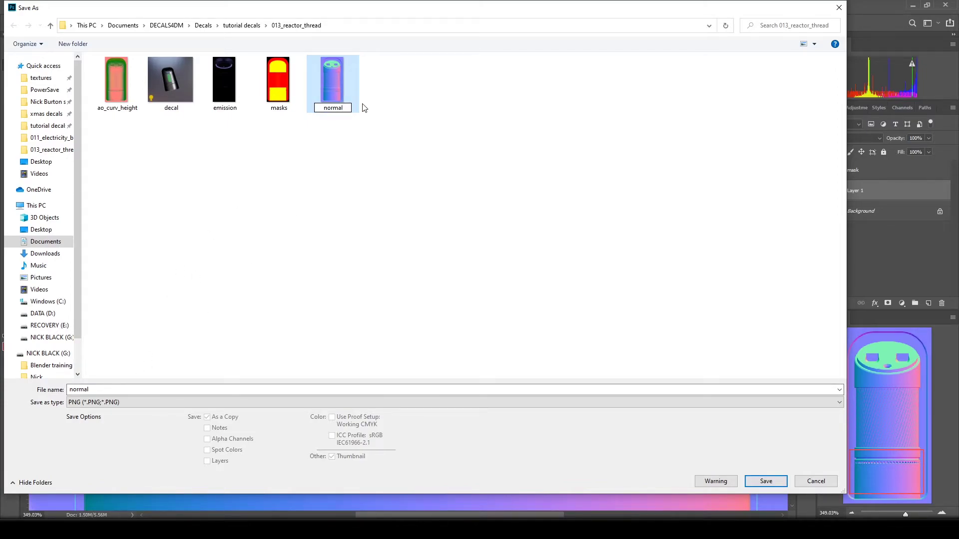
pyautogui.write('_bckp')
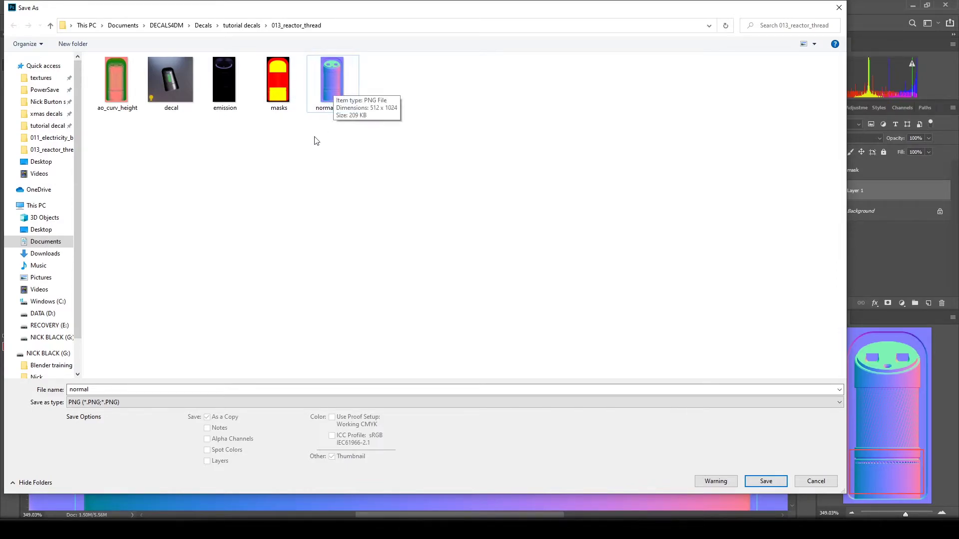
pyautogui.click(776, 484)
pyautogui.click(532, 164)
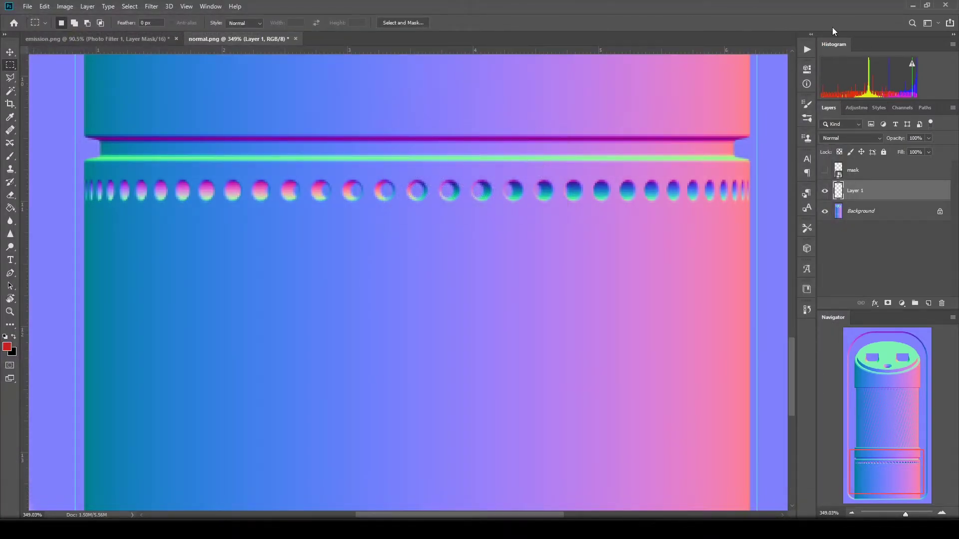
# Step: Switch to Blender, close its render window, and open the decal blend file from the 013_reactor_thread folder
pyautogui.click(910, 6)
pyautogui.moveTo(742, 104); pyautogui.dragTo(554, 103)
pyautogui.click(897, 103)
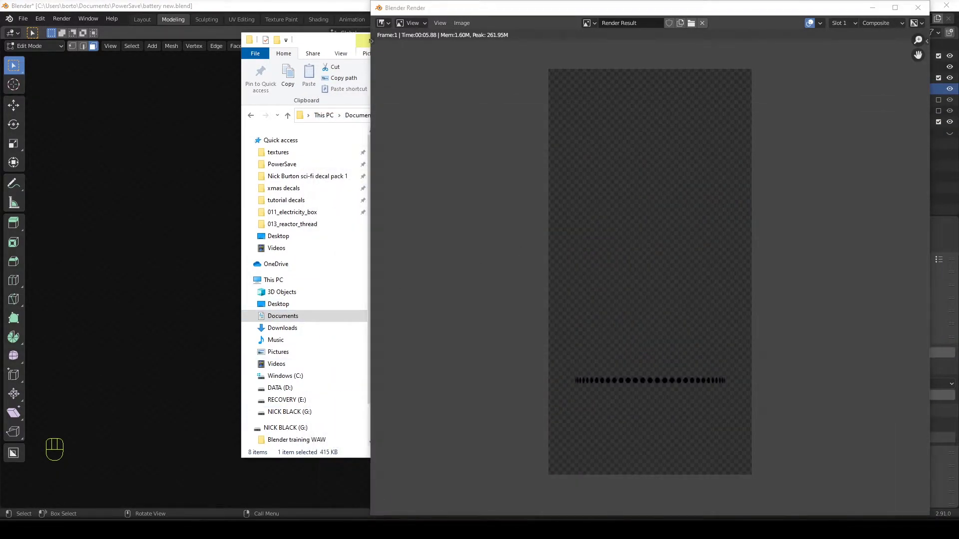
pyautogui.moveTo(527, 529)
pyautogui.click(917, 8)
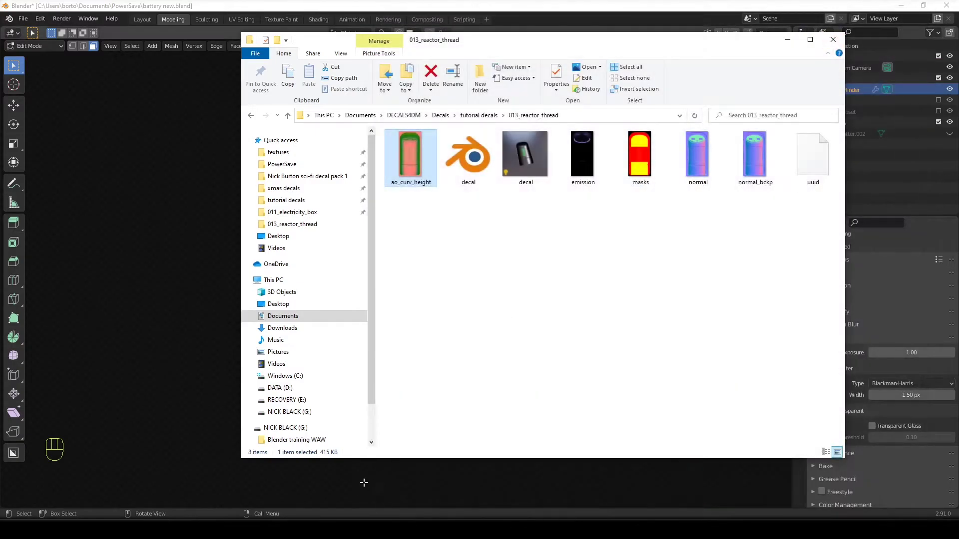
pyautogui.doubleClick(479, 161)
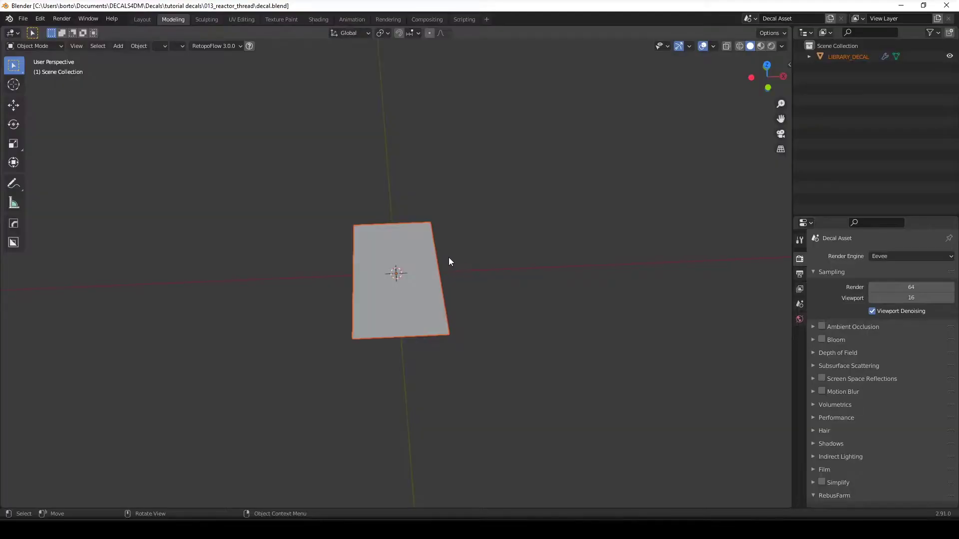
# Step: Display the library decal in Material Preview shading, comparing it briefly with Solid shading
pyautogui.click(760, 46)
pyautogui.scroll(6, 428, 370)
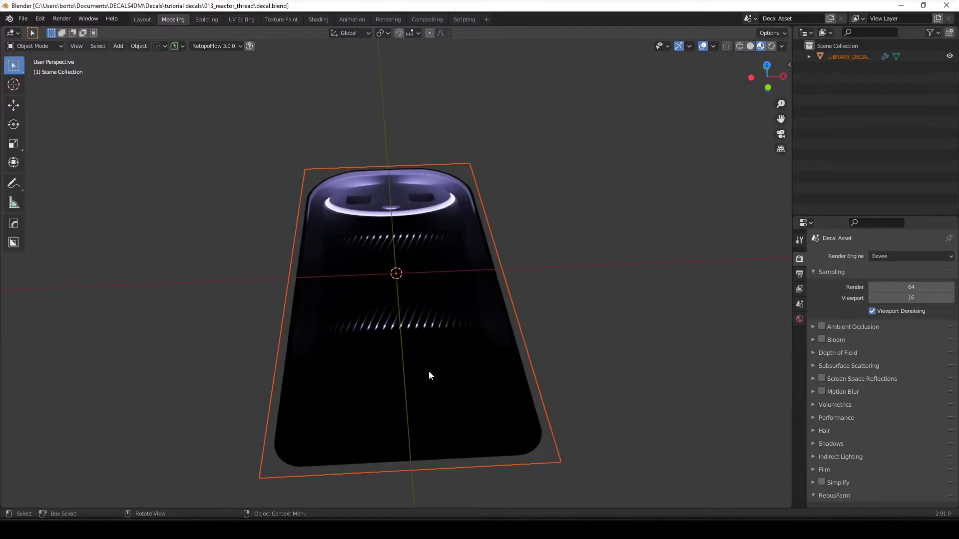
pyautogui.moveTo(489, 290); pyautogui.dragTo(459, 304, button='middle')
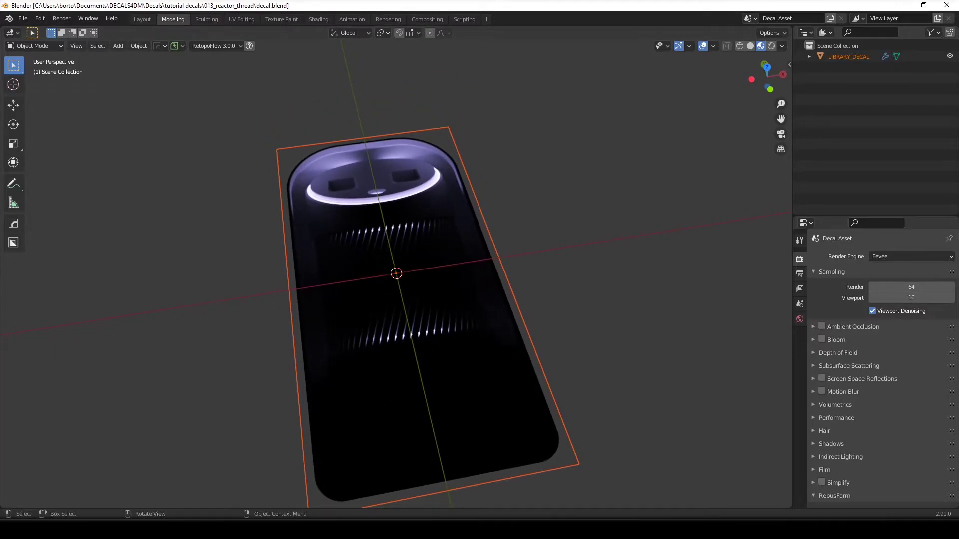
pyautogui.moveTo(334, 460); pyautogui.dragTo(445, 388, button='middle')
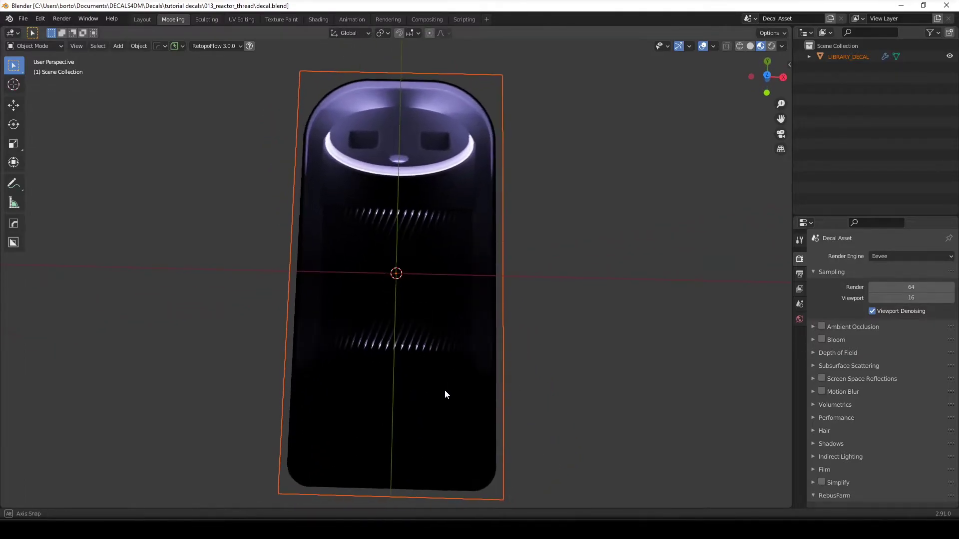
pyautogui.click(750, 46)
pyautogui.click(761, 46)
pyautogui.moveTo(444, 287)
pyautogui.mouseDown(button='middle')
pyautogui.moveTo(500, 248)
pyautogui.moveTo(392, 399)
pyautogui.mouseUp(button='middle')
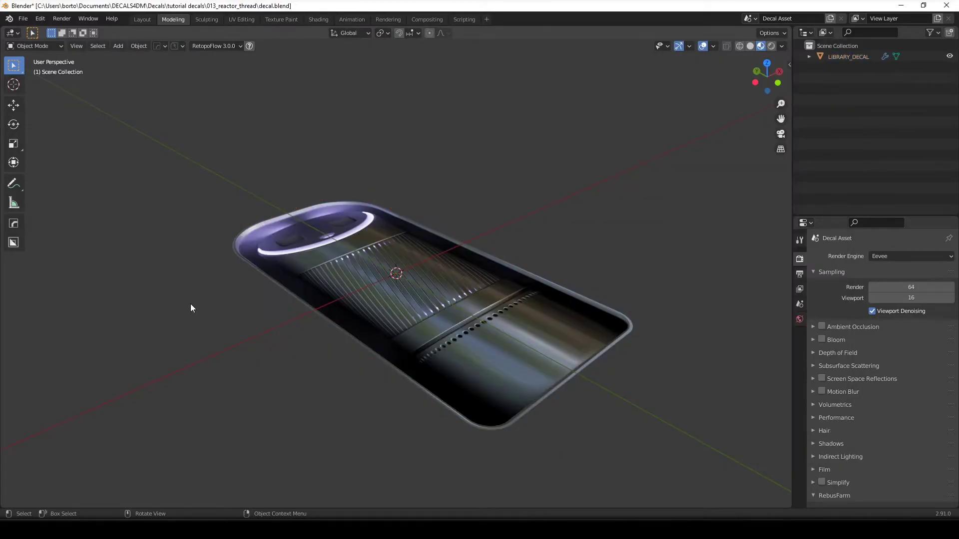
# Step: Examine the decal's row of holes, groove and ribbed cylinder surface up close and from several angles
pyautogui.moveTo(191, 304); pyautogui.dragTo(314, 380, button='middle')
pyautogui.scroll(3, 465, 399)
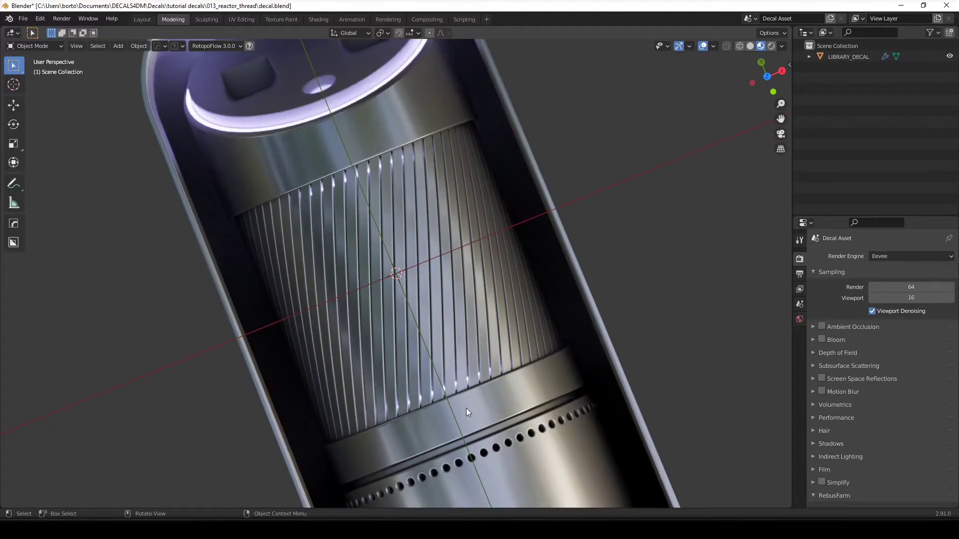
pyautogui.moveTo(466, 408); pyautogui.dragTo(400, 325, button='middle')
pyautogui.scroll(-6, 520, 347)
pyautogui.scroll(6, 400, 325)
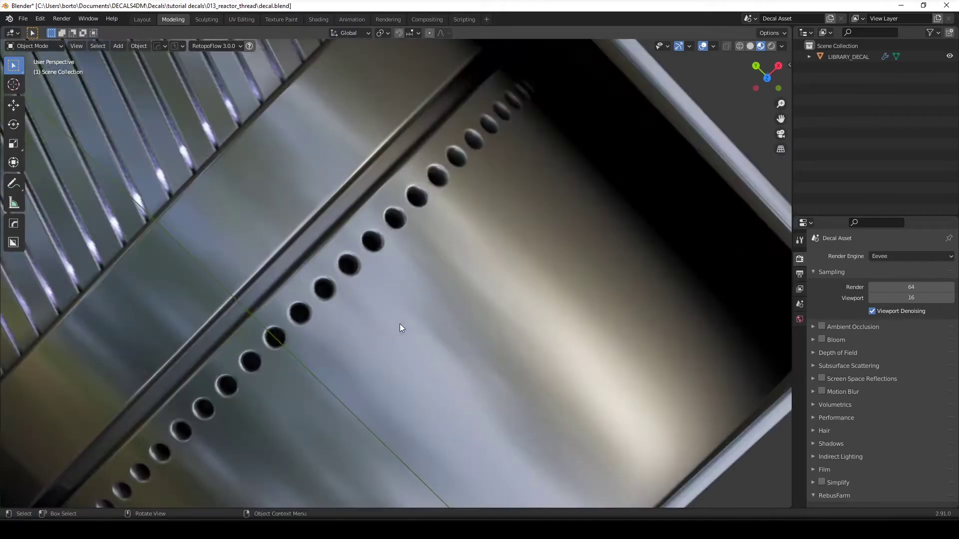
pyautogui.moveTo(490, 264); pyautogui.dragTo(542, 280, button='middle')
pyautogui.scroll(5, 541, 280)
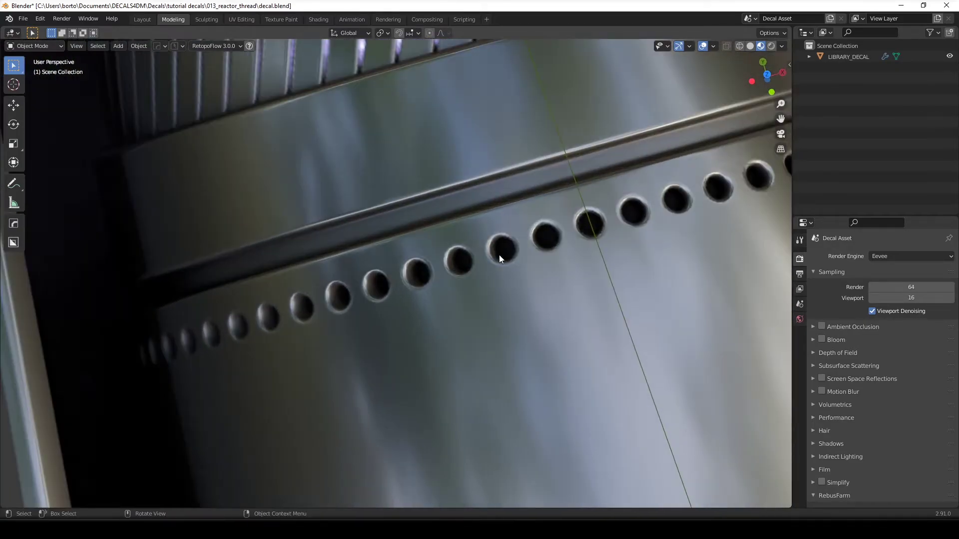
pyautogui.scroll(2, 500, 257)
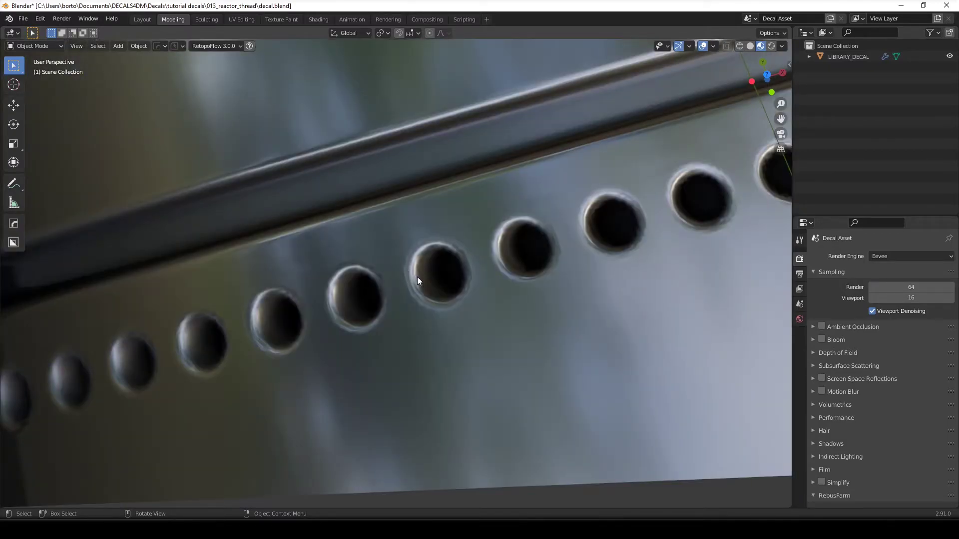
pyautogui.moveTo(417, 278); pyautogui.dragTo(411, 283, button='middle')
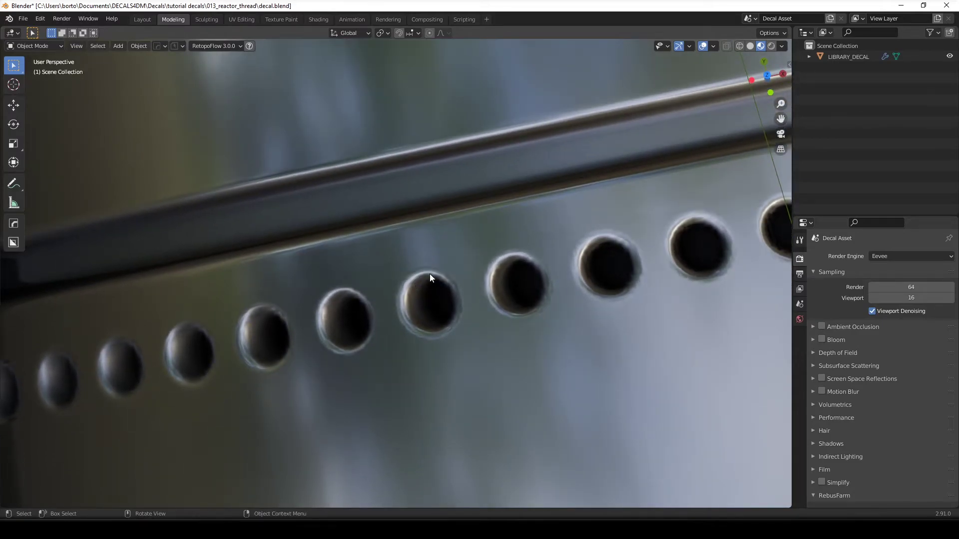
pyautogui.scroll(-5, 374, 281)
pyautogui.moveTo(420, 280); pyautogui.dragTo(413, 209, button='middle')
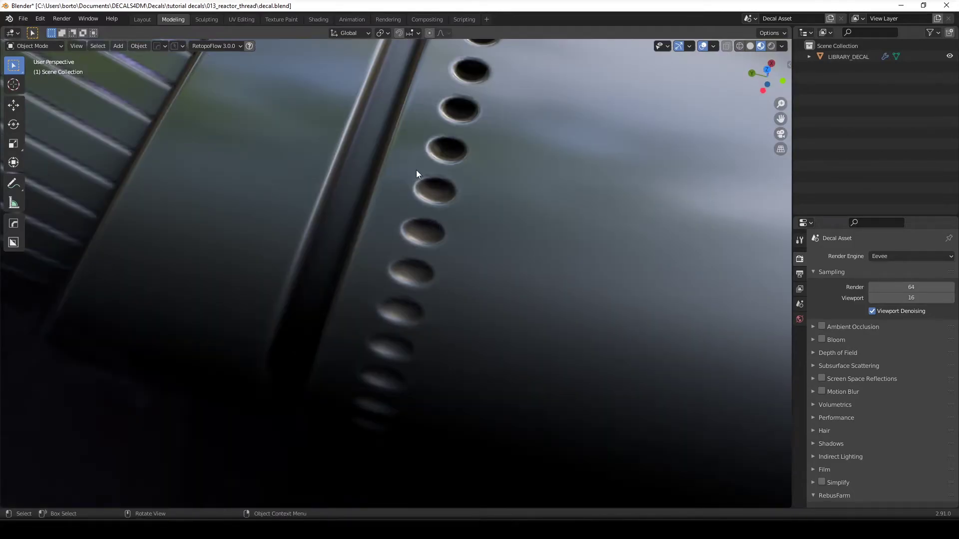
pyautogui.scroll(-4, 455, 230)
pyautogui.moveTo(442, 178); pyautogui.dragTo(427, 331, button='middle')
pyautogui.moveTo(477, 303); pyautogui.dragTo(464, 345, button='middle')
pyautogui.scroll(-3, 530, 311)
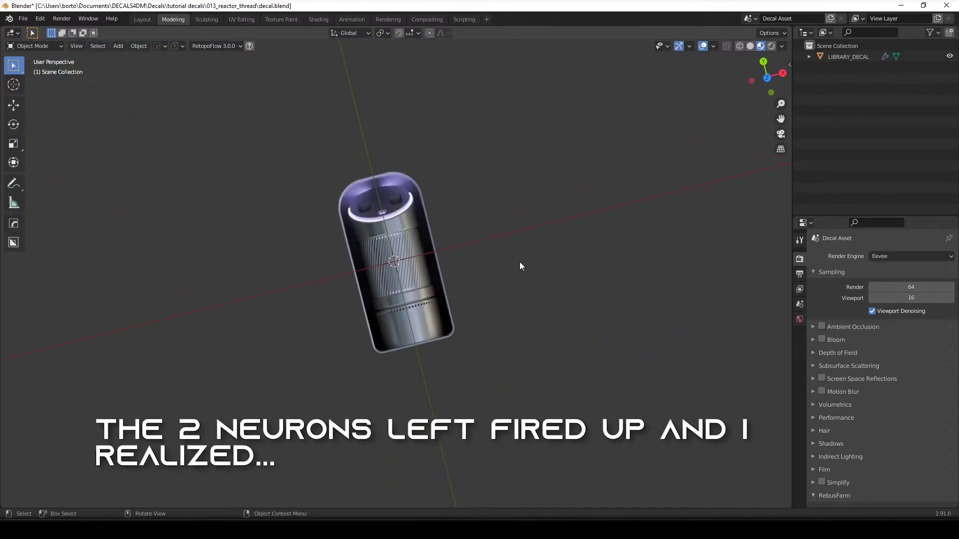
# Step: Insert the 002_lever decal from the tutorial decals library, inspect its shading beside the reactor decal, and delete it
pyautogui.press('d')
pyautogui.click(805, 230)
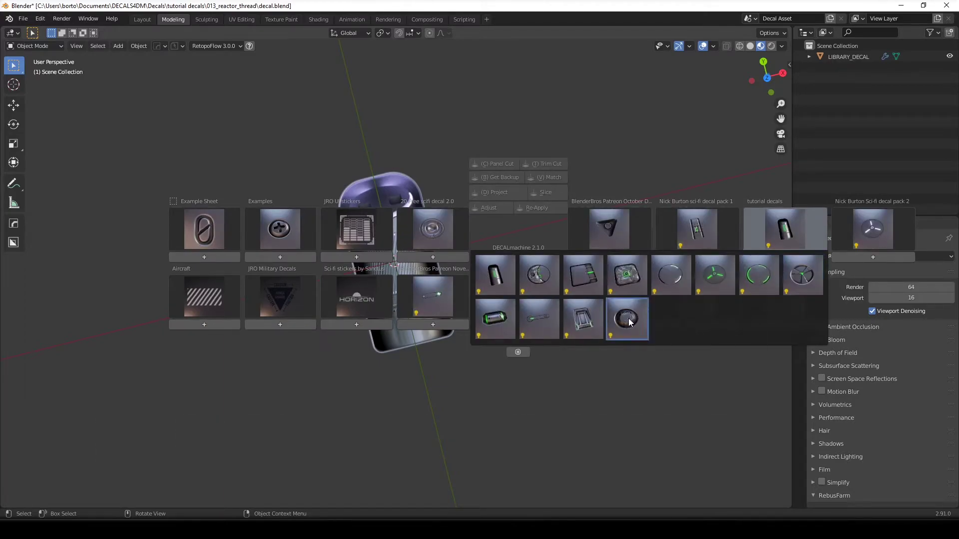
pyautogui.click(583, 322)
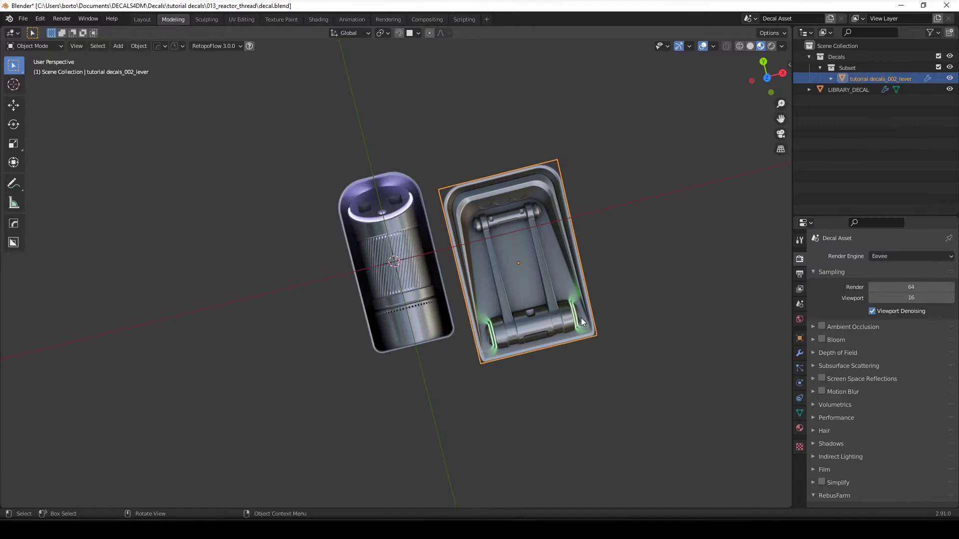
pyautogui.press('f')
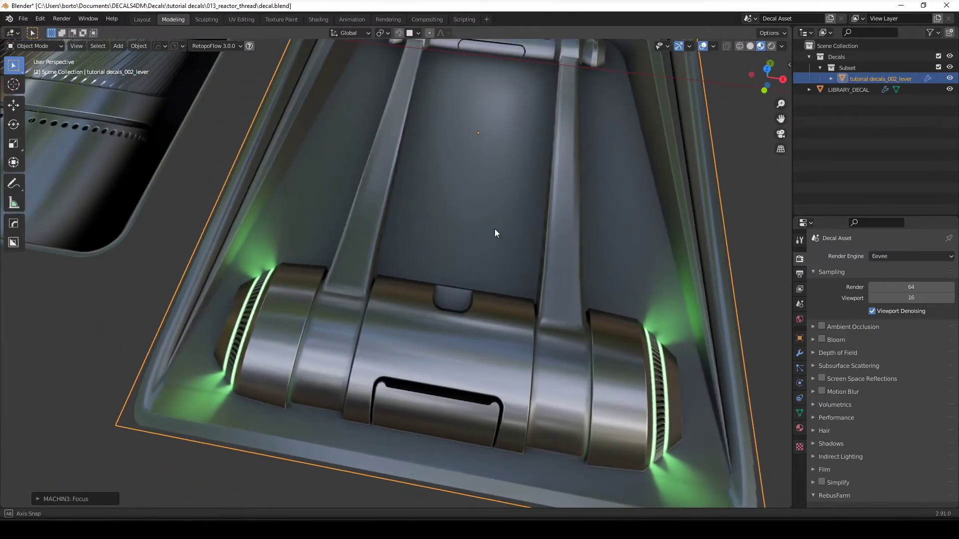
pyautogui.moveTo(494, 233); pyautogui.dragTo(435, 245, button='middle')
pyautogui.press('f')
pyautogui.press('x')
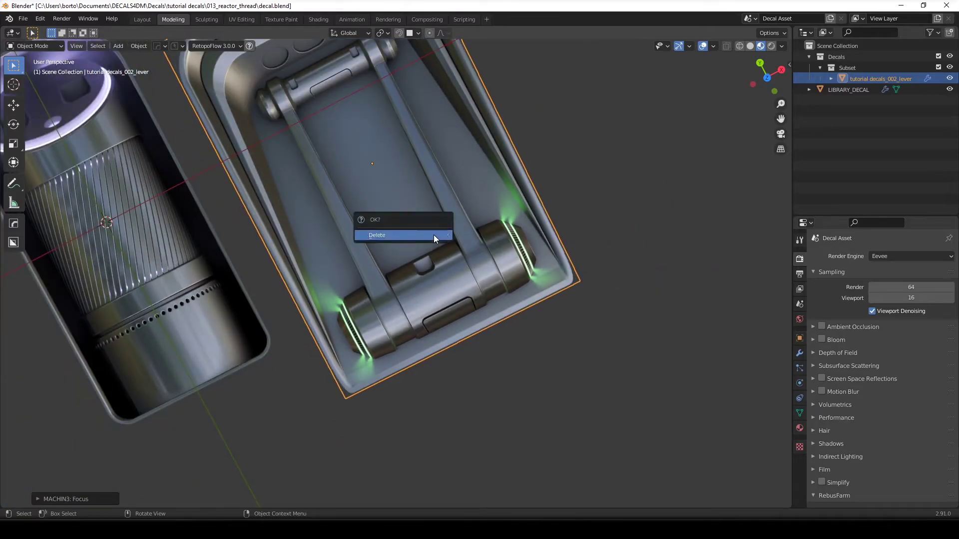
pyautogui.click(433, 235)
# Step: Insert the 001_round_center_detailed_inset decal from the tutorial decals library, inspect it up close, and delete it
pyautogui.press('d')
pyautogui.click(681, 214)
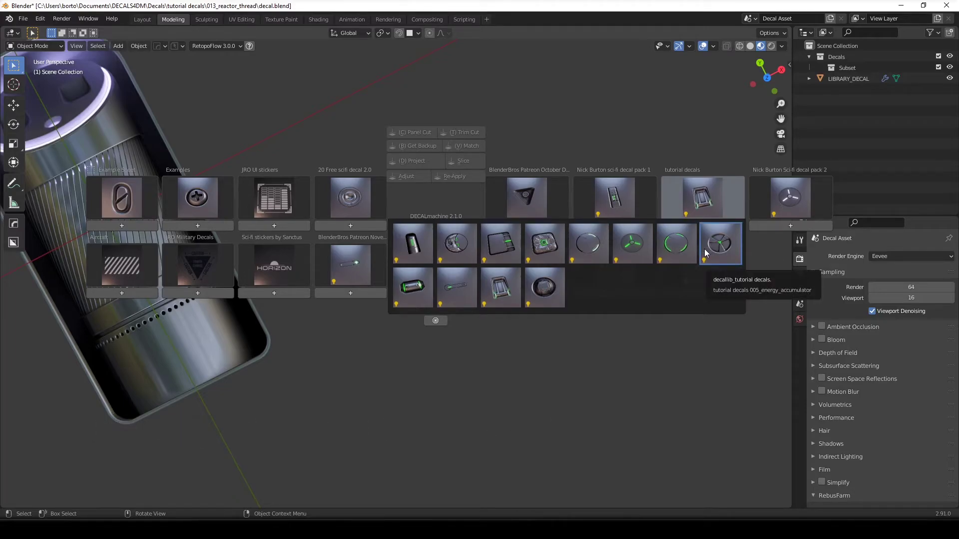
pyautogui.click(556, 293)
pyautogui.scroll(5, 520, 284)
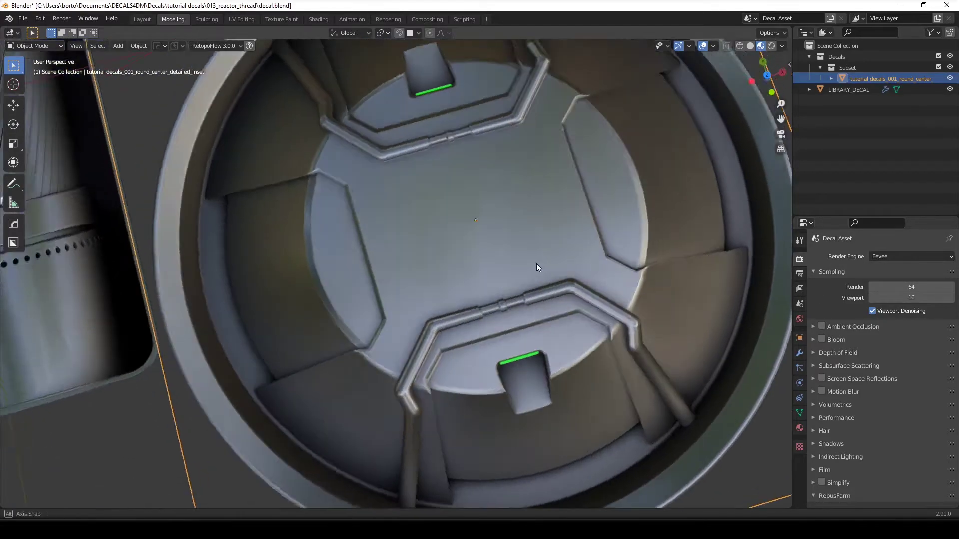
pyautogui.scroll(-5, 499, 250)
pyautogui.press('x')
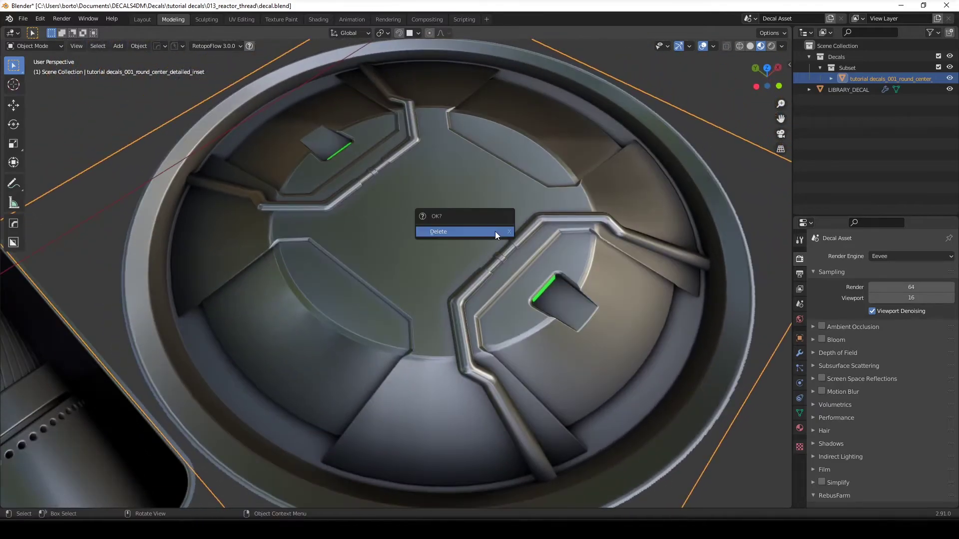
pyautogui.click(496, 232)
# Step: Browse the decal libraries, insert the 001_panel decal for inspection, delete it, and select the reactor decal
pyautogui.press('d')
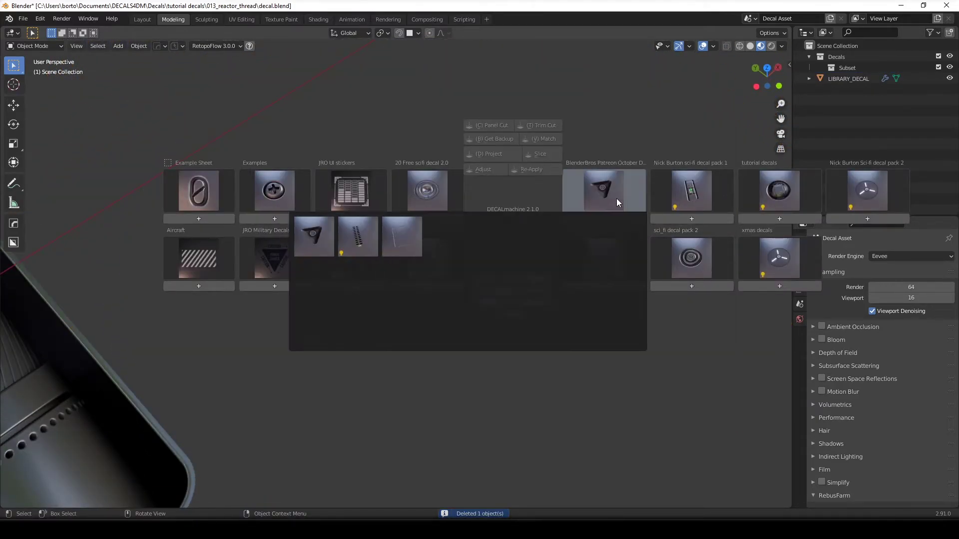
pyautogui.moveTo(850, 199)
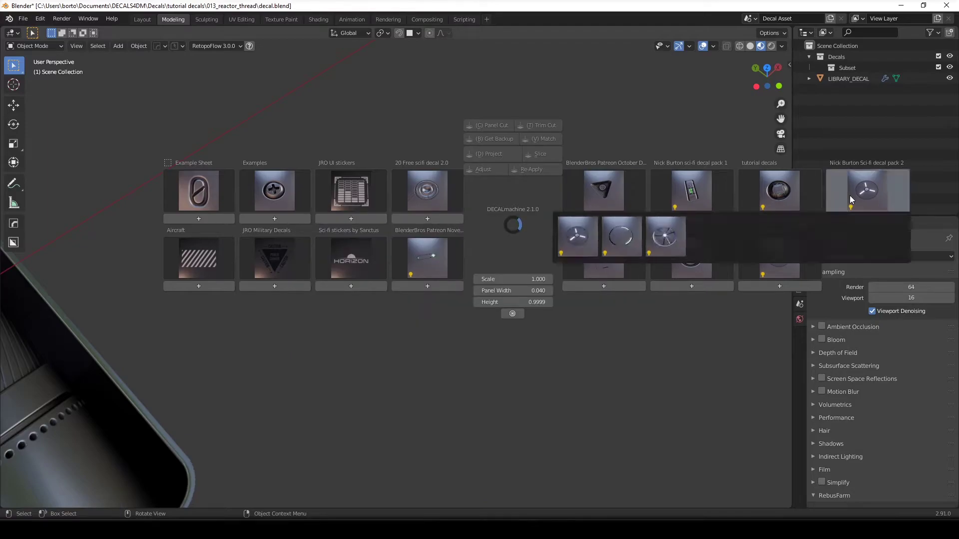
pyautogui.moveTo(772, 191)
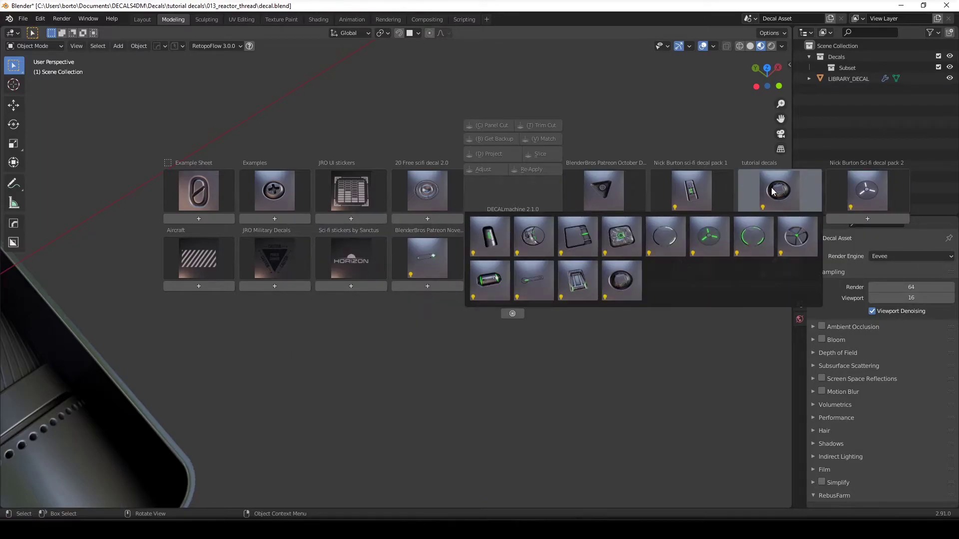
pyautogui.moveTo(607, 273)
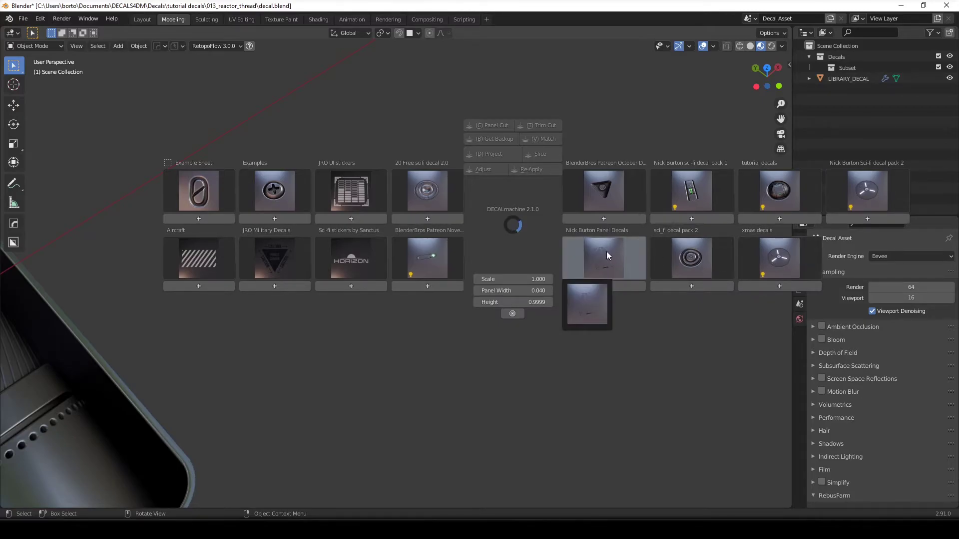
pyautogui.click(584, 307)
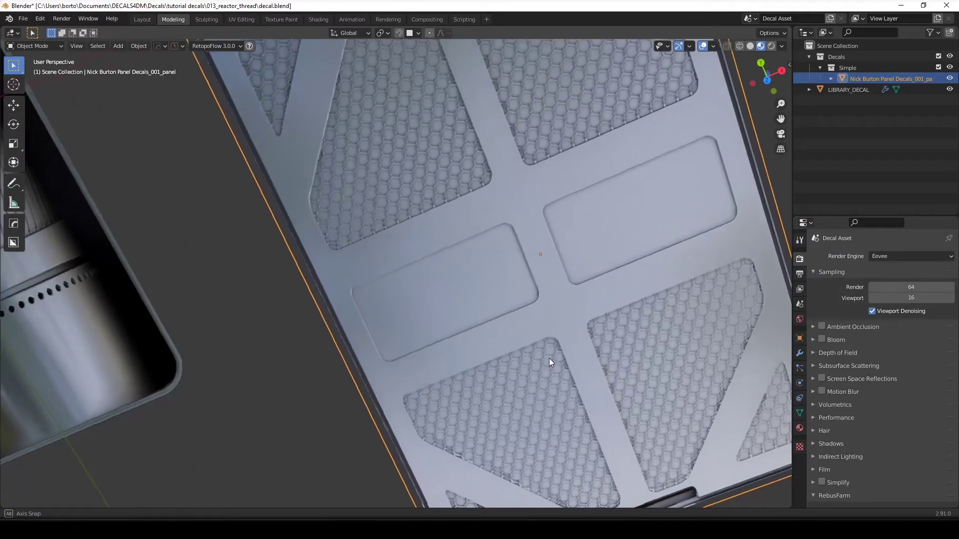
pyautogui.moveTo(549, 358); pyautogui.dragTo(482, 403, button='middle')
pyautogui.press('Delete')
pyautogui.click(385, 262)
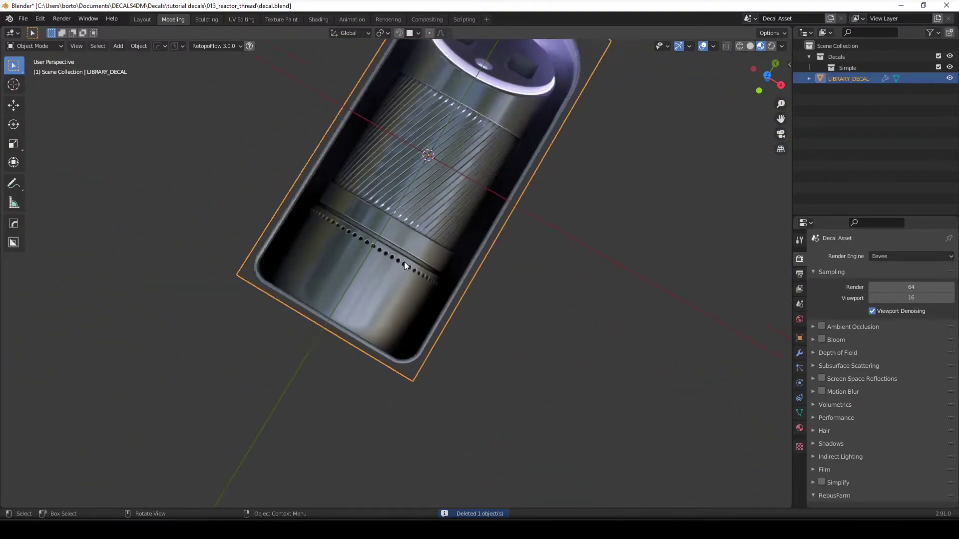
# Step: Examine the reactor decal's row of holes, groove and ribbed section up close and from both sides
pyautogui.scroll(-5, 403, 261)
pyautogui.moveTo(535, 287); pyautogui.dragTo(337, 364, button='middle')
pyautogui.scroll(3, 590, 298)
pyautogui.scroll(3, 337, 359)
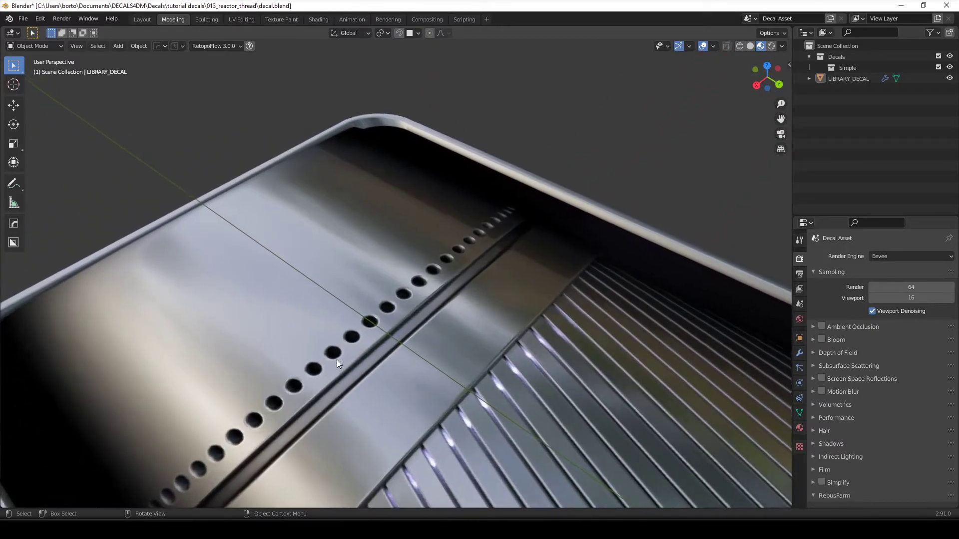
pyautogui.moveTo(279, 414); pyautogui.dragTo(230, 337, button='middle')
pyautogui.scroll(-2, 315, 357)
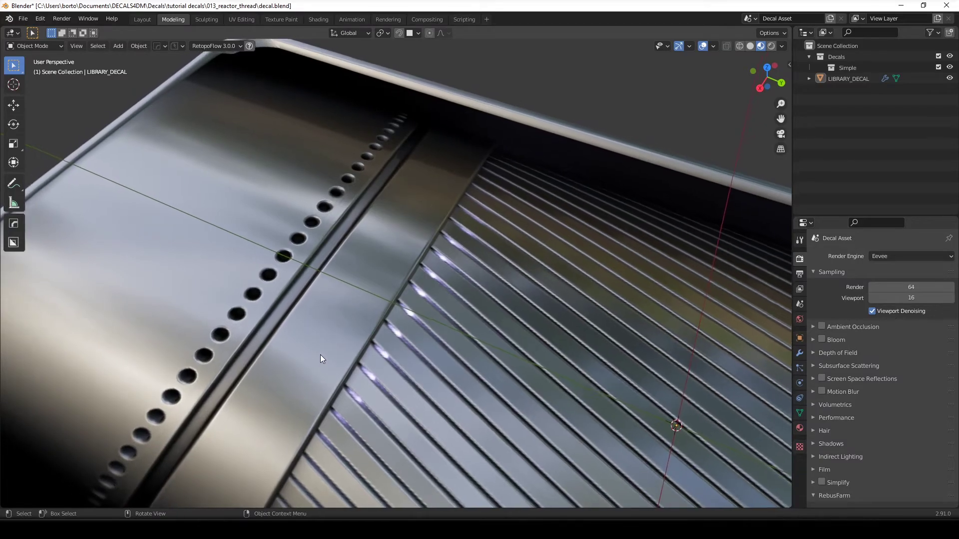
pyautogui.click(327, 347)
pyautogui.press('f')
pyautogui.moveTo(354, 307); pyautogui.dragTo(481, 311, button='middle')
pyautogui.scroll(5, 427, 443)
pyautogui.moveTo(375, 349); pyautogui.dragTo(363, 364, button='middle')
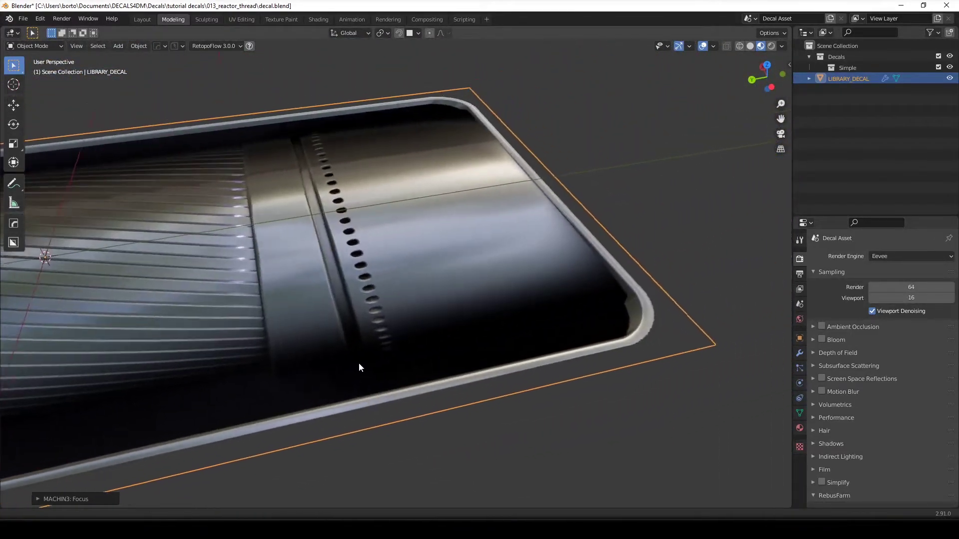
pyautogui.scroll(8, 382, 352)
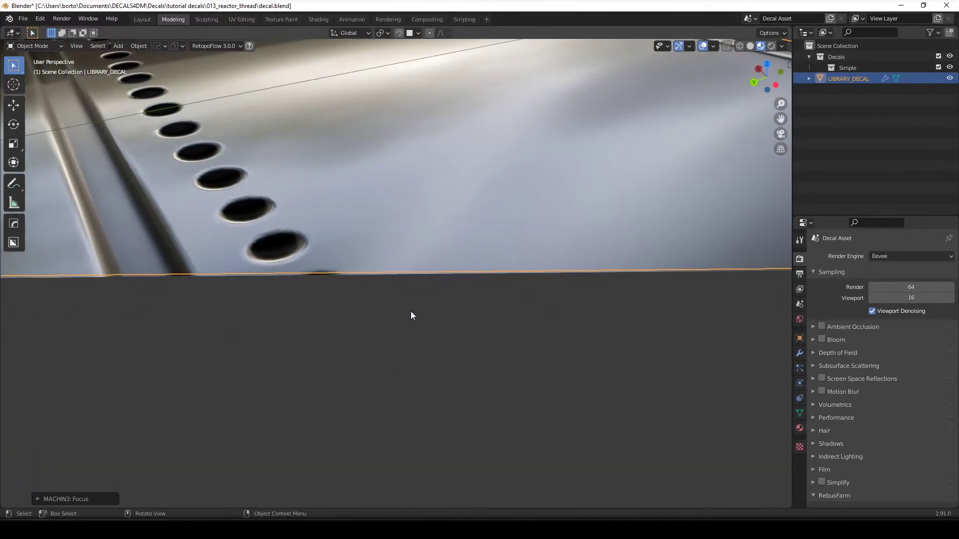
pyautogui.scroll(-5, 411, 310)
pyautogui.scroll(3, 411, 311)
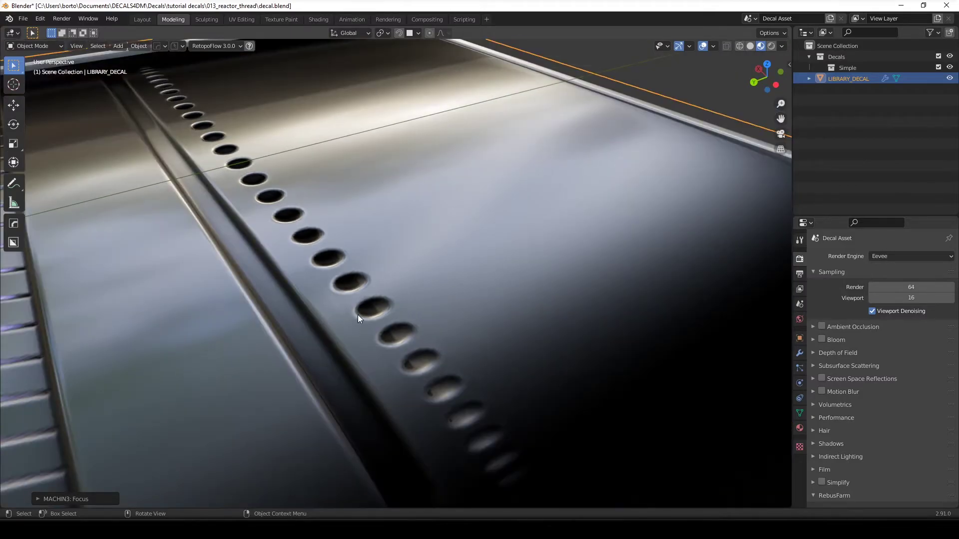
pyautogui.scroll(-6, 304, 269)
pyautogui.moveTo(304, 270); pyautogui.dragTo(425, 293, button='middle')
# Step: Close the decal scene in Blender and open ao_curv_height from the 013_reactor_thread folder as a separate document in Photoshop
pyautogui.click(946, 5)
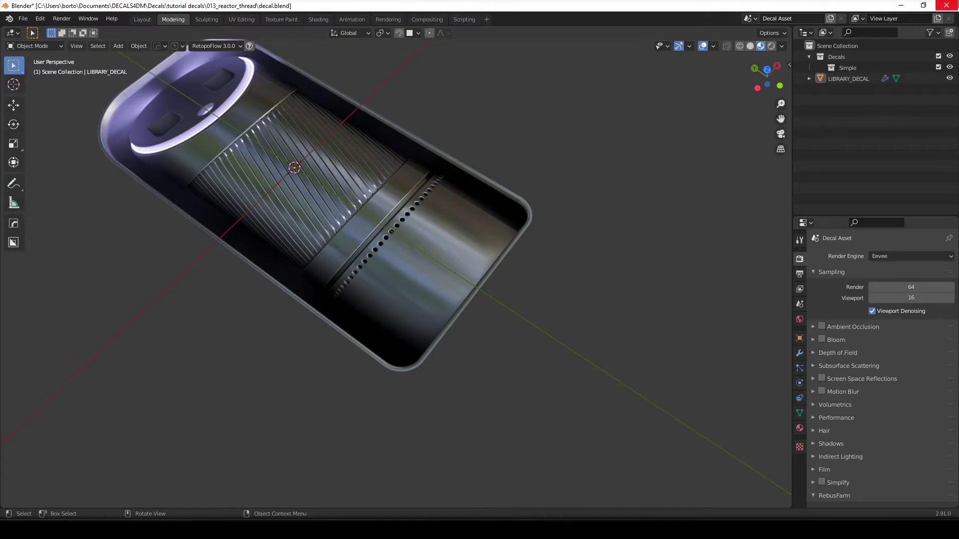
pyautogui.click(499, 283)
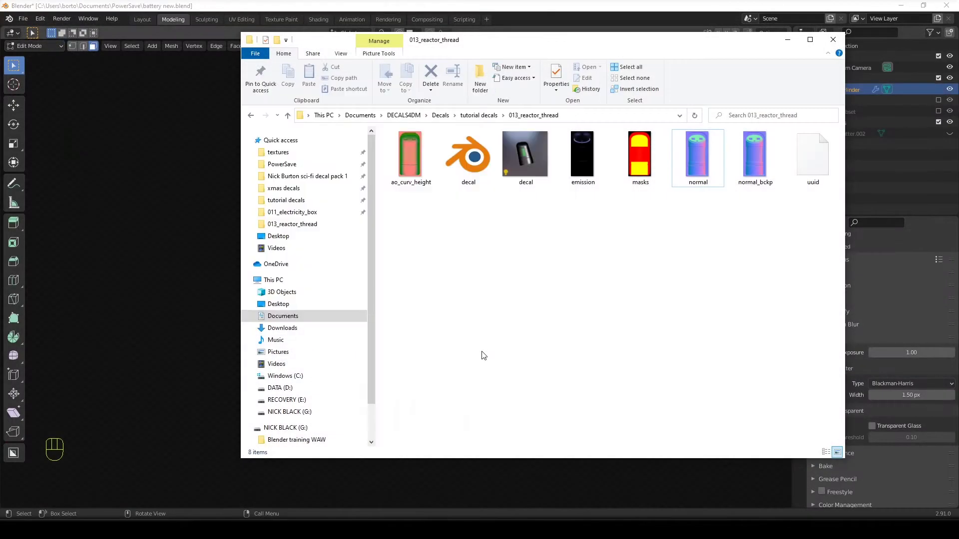
pyautogui.moveTo(409, 157); pyautogui.dragTo(289, 153)
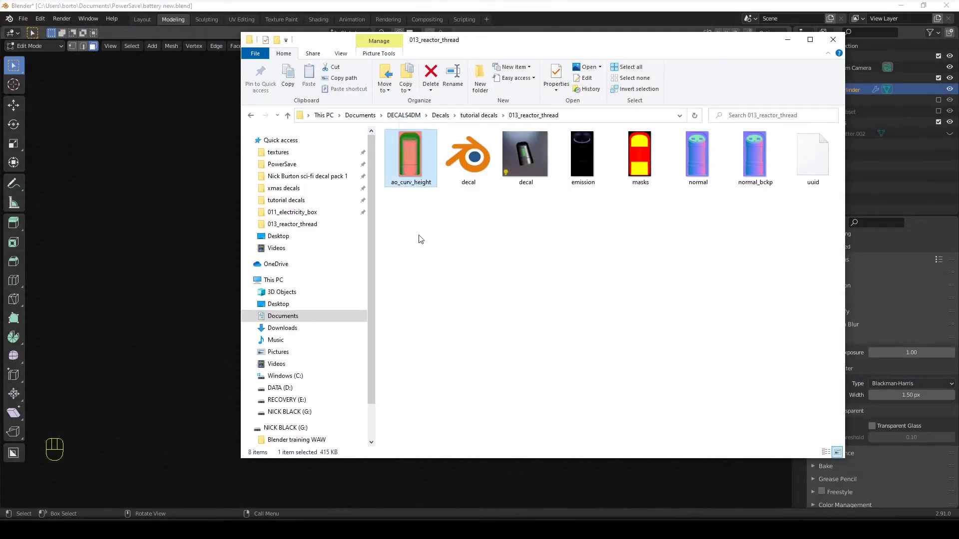
pyautogui.click(901, 6)
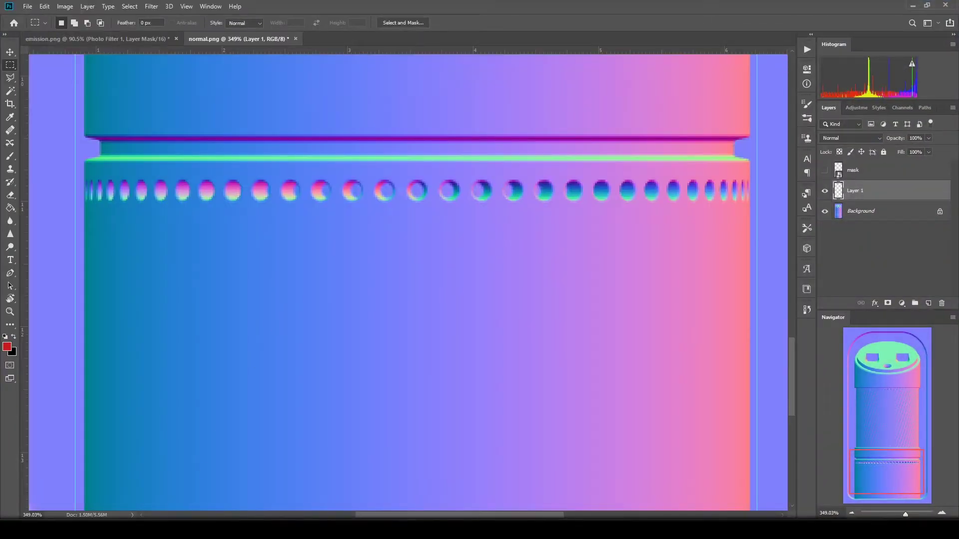
pyautogui.hotkey('alt', 'Tab')
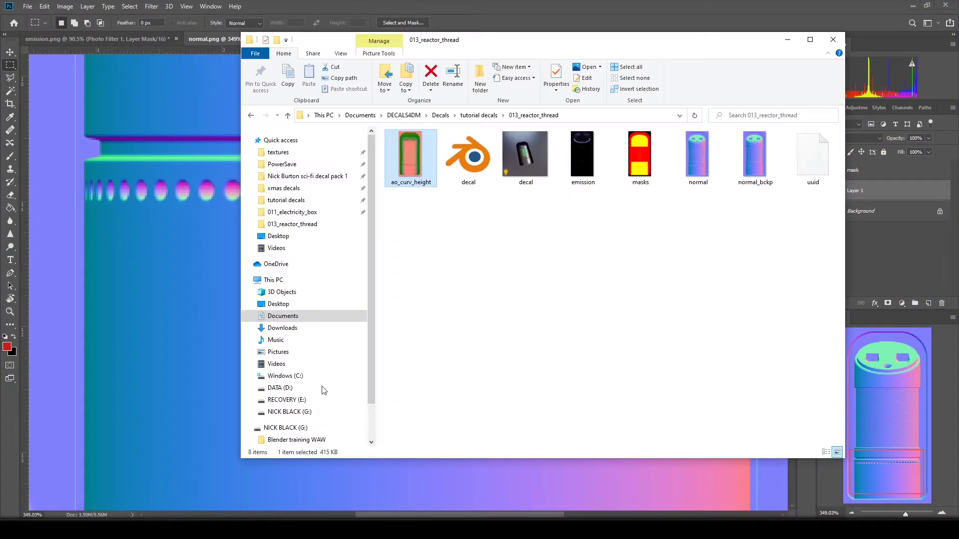
pyautogui.moveTo(465, 33); pyautogui.dragTo(605, 59)
pyautogui.moveTo(535, 155); pyautogui.dragTo(362, 39)
# Step: Place the mask image from the Desktop into ao_curv_height.png at X 256 px, Y 512 px, aligned over the row of holes
pyautogui.moveTo(893, 512); pyautogui.dragTo(906, 511)
pyautogui.moveTo(886, 413); pyautogui.dragTo(873, 456)
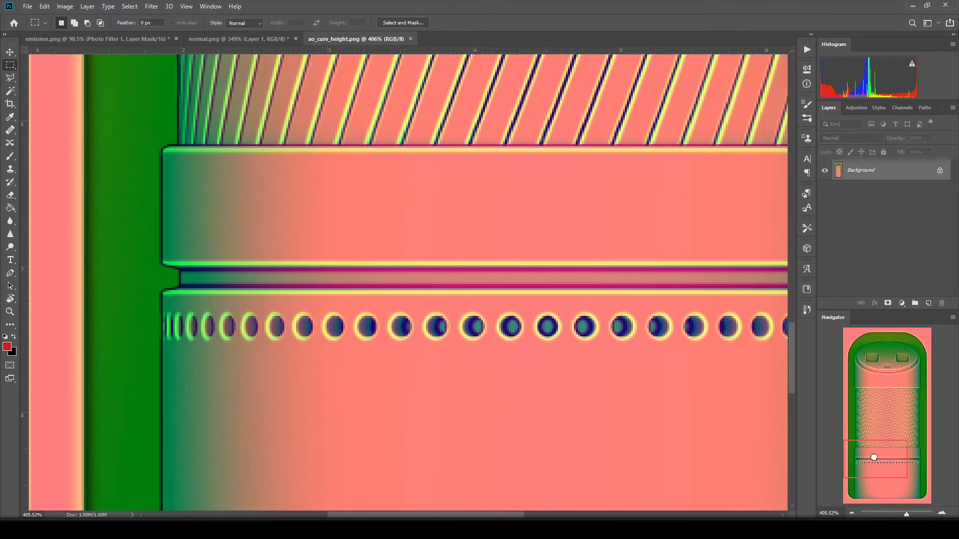
pyautogui.moveTo(906, 514); pyautogui.dragTo(906, 514)
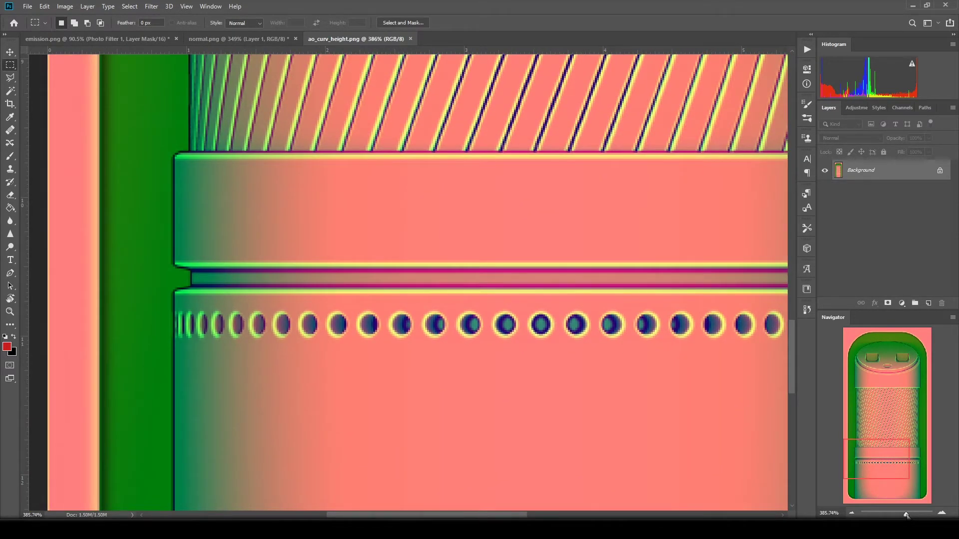
pyautogui.moveTo(892, 464); pyautogui.dragTo(903, 466)
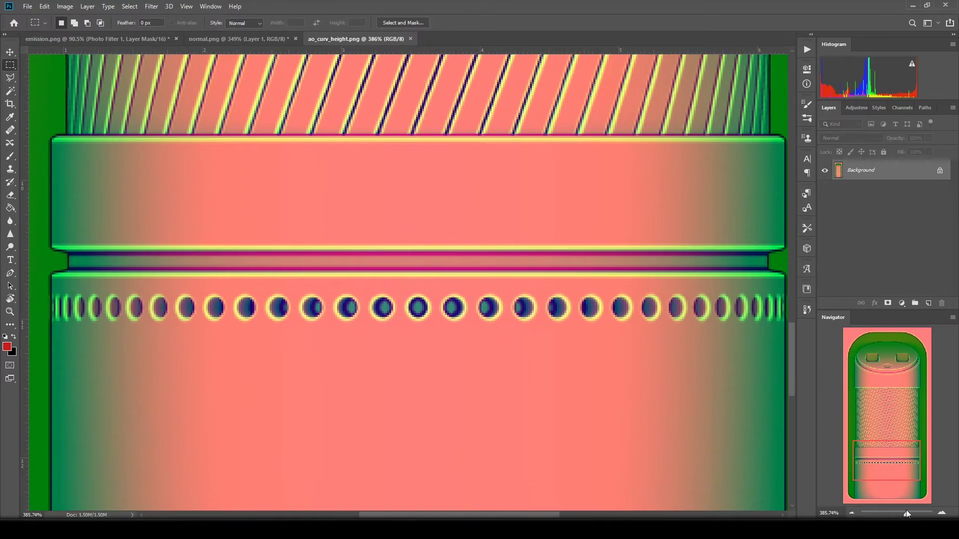
pyautogui.moveTo(905, 511); pyautogui.dragTo(904, 511)
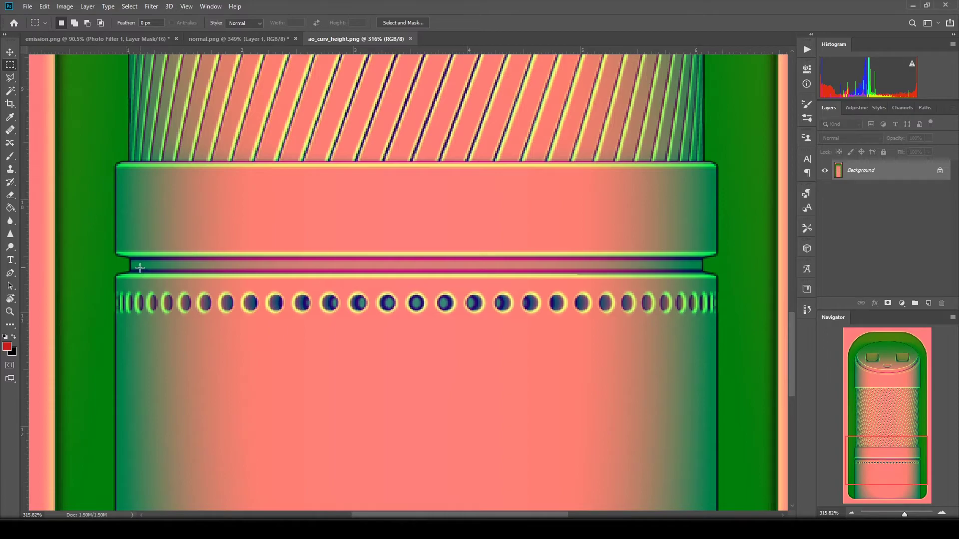
pyautogui.hotkey('alt', 'Tab')
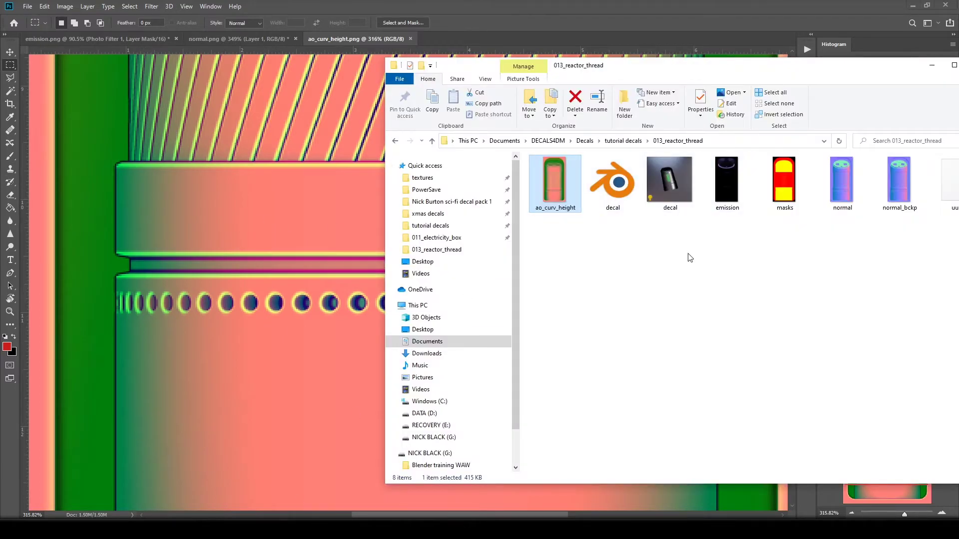
pyautogui.click(423, 261)
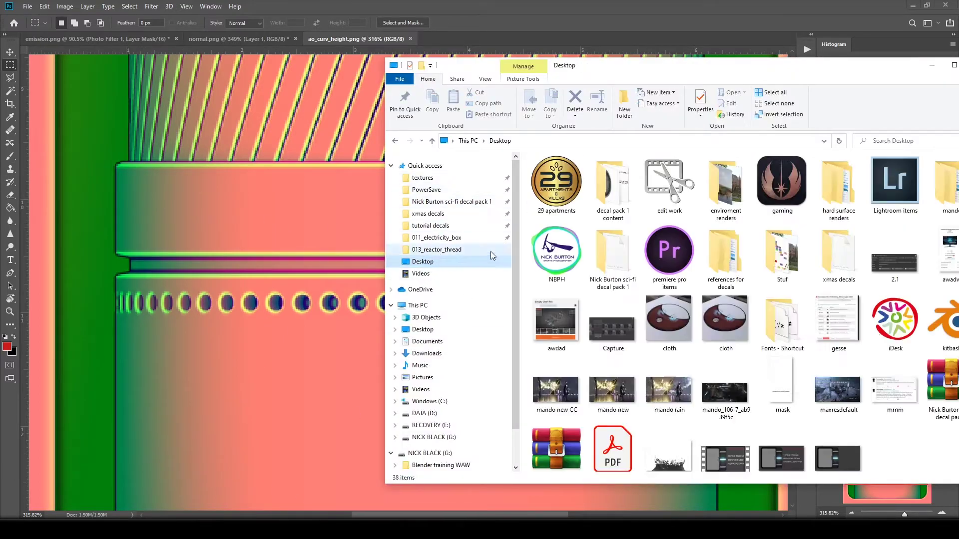
pyautogui.scroll(-1, 757, 375)
pyautogui.moveTo(779, 362); pyautogui.dragTo(317, 306)
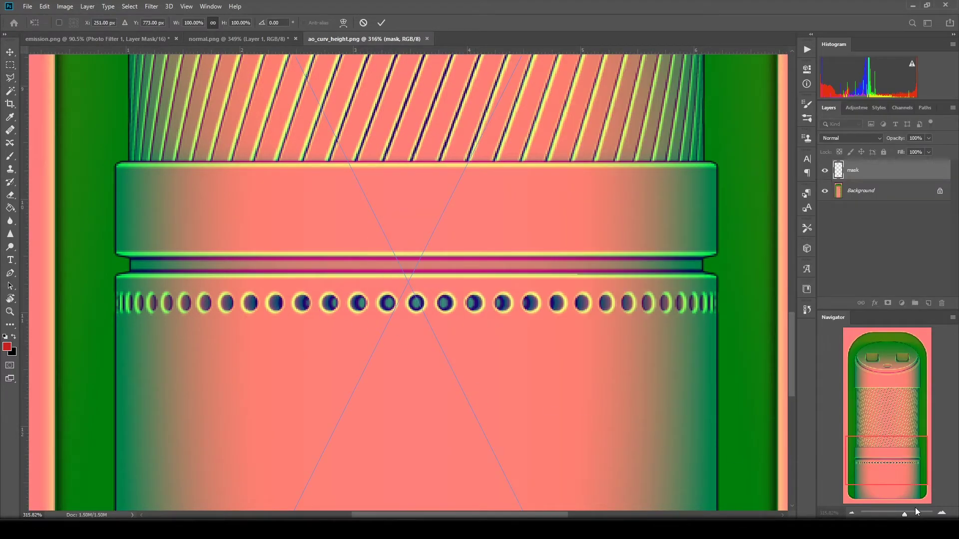
pyautogui.hotkey('ctrl', '1')
pyautogui.moveTo(494, 338); pyautogui.dragTo(495, 221)
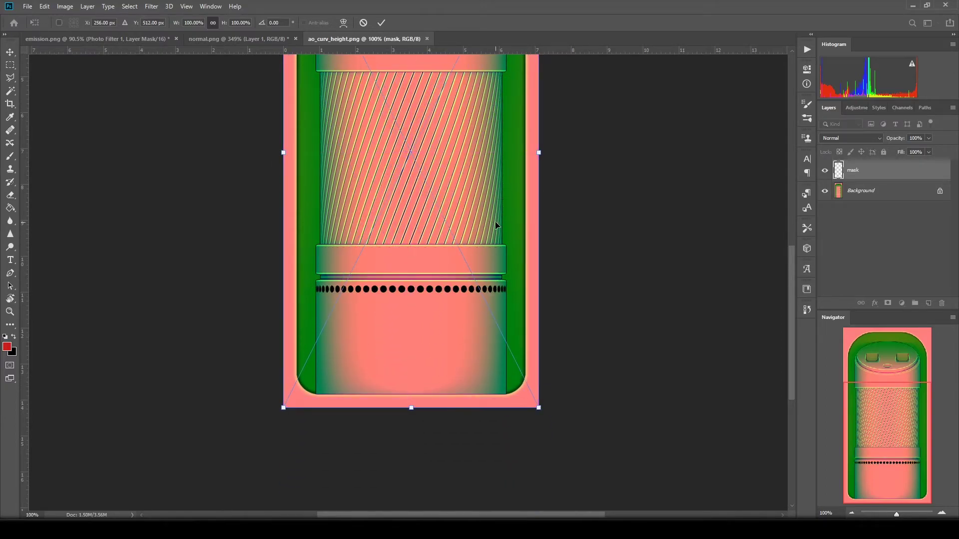
pyautogui.press('Return')
# Step: Check the mask's alignment with the holes by varying its opacity, restore it to 100%, and hide the mask layer
pyautogui.moveTo(897, 515); pyautogui.dragTo(907, 515)
pyautogui.click(928, 138)
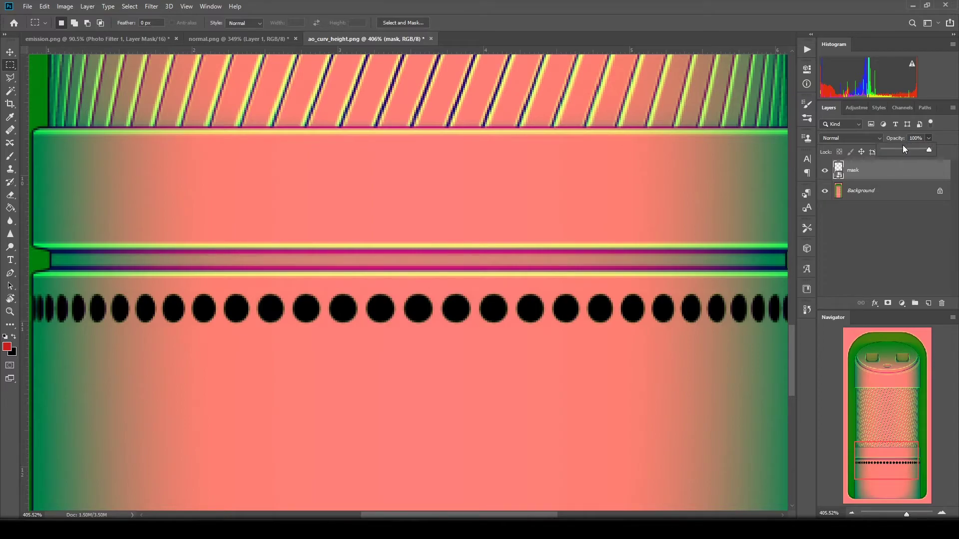
pyautogui.moveTo(911, 148); pyautogui.dragTo(946, 153)
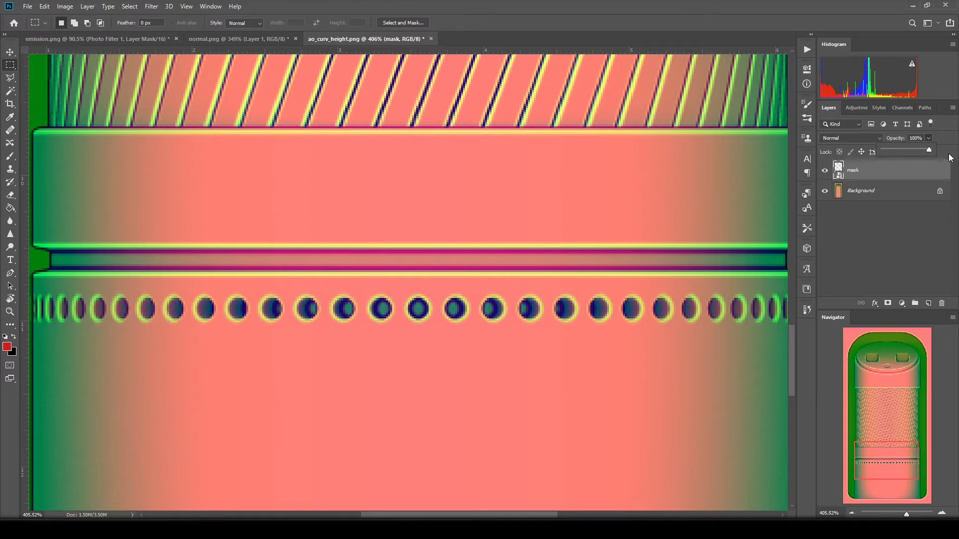
pyautogui.click(954, 148)
pyautogui.scroll(-1, 602, 249)
pyautogui.moveTo(907, 515); pyautogui.dragTo(903, 514)
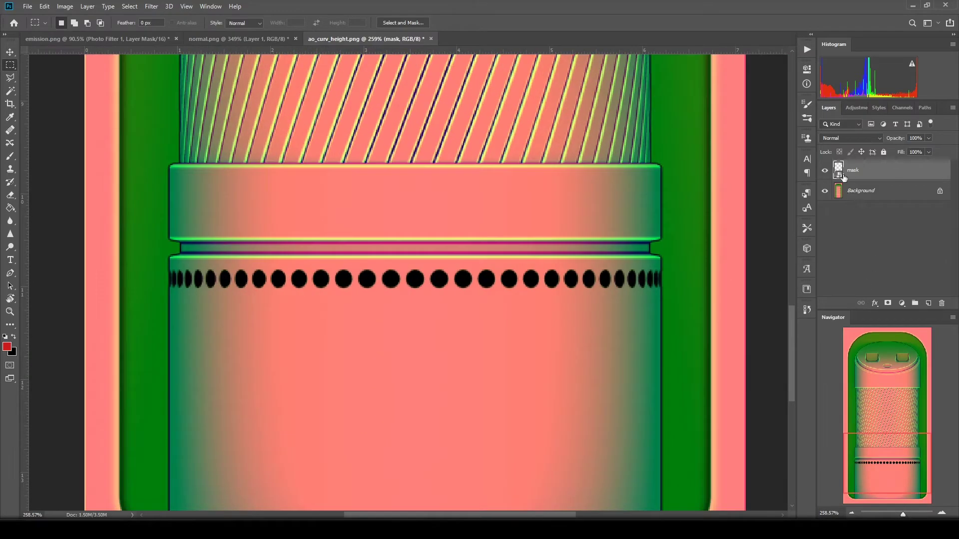
pyautogui.click(825, 171)
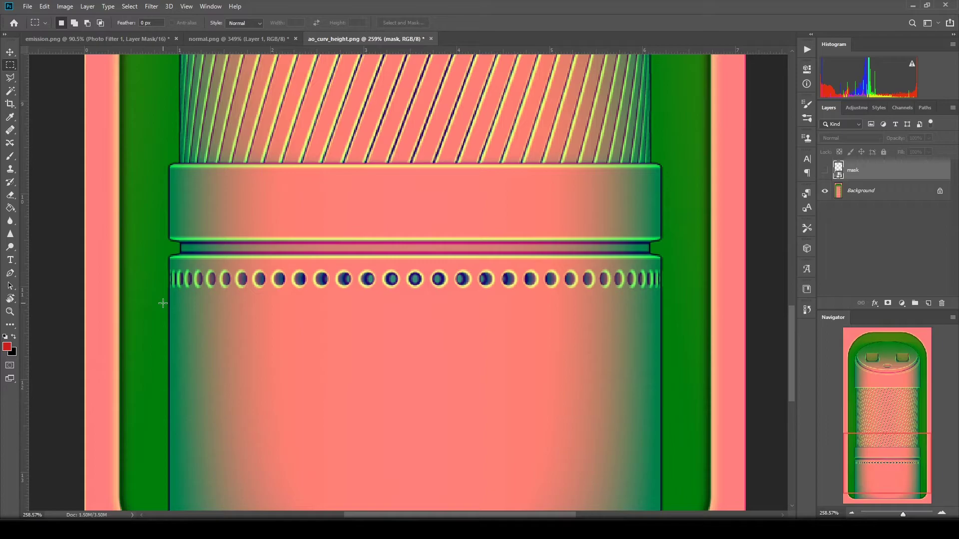
pyautogui.moveTo(160, 299); pyautogui.dragTo(616, 280)
pyautogui.hotkey('ctrl', 'd')
pyautogui.moveTo(902, 513)
pyautogui.mouseDown()
pyautogui.moveTo(893, 513)
pyautogui.moveTo(919, 512)
pyautogui.moveTo(906, 515)
pyautogui.mouseUp()
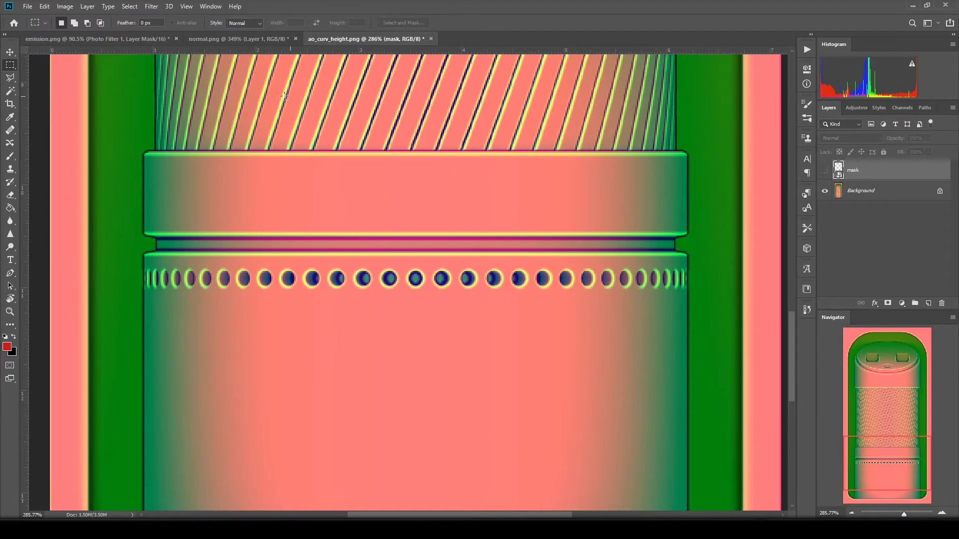
# Step: Switch to normal.png and inspect the punched strip on Layer 1 by toggling the Background layer's visibility
pyautogui.click(245, 42)
pyautogui.scroll(2, 435, 243)
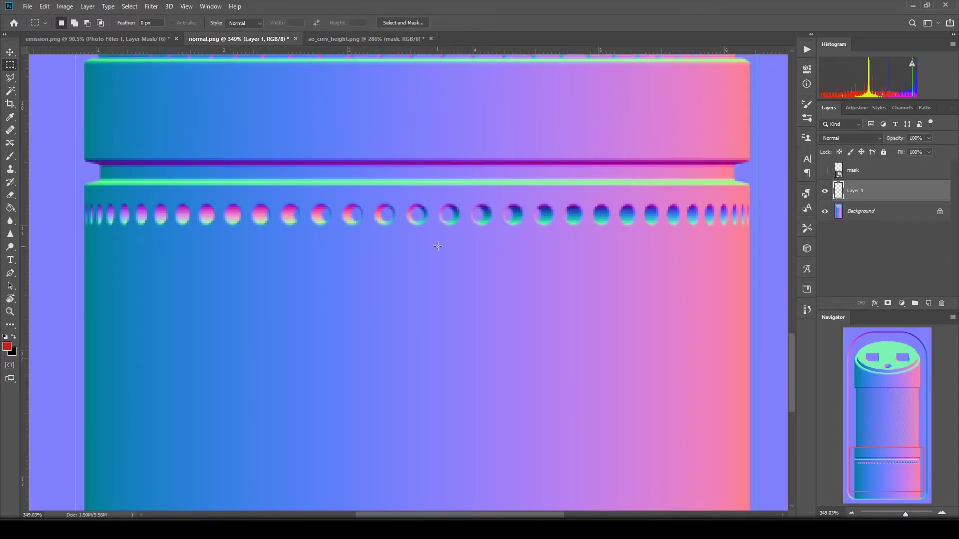
pyautogui.click(824, 211)
pyautogui.click(825, 211)
pyautogui.click(824, 211)
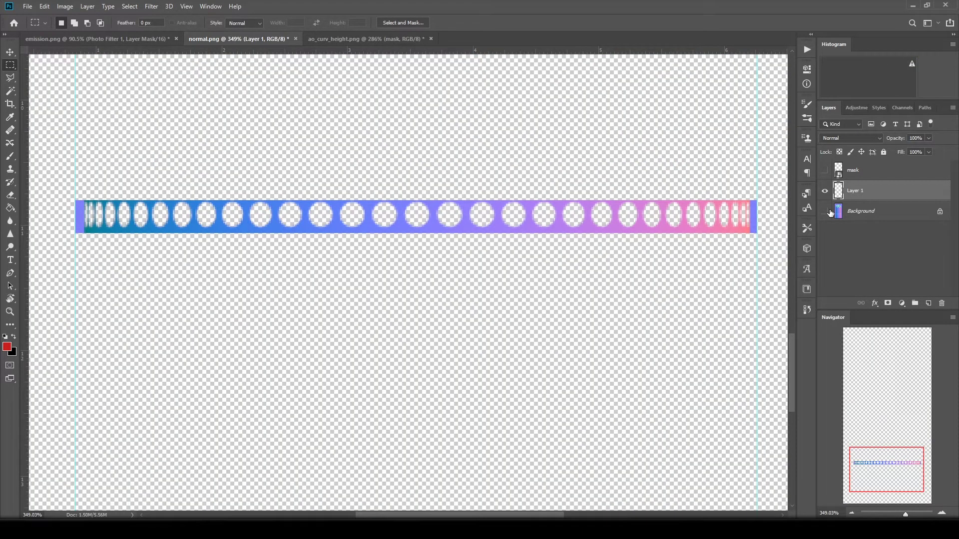
pyautogui.click(827, 211)
pyautogui.click(826, 212)
pyautogui.click(826, 212)
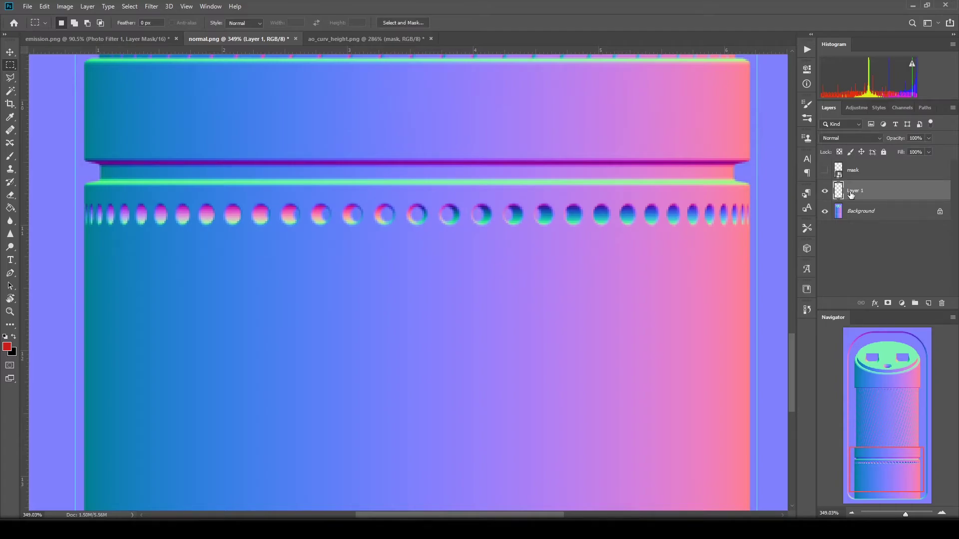
# Step: Merge Layer 1 into the Background layer and remove the vertical guide beside the cylinder's left edge
pyautogui.hotkey('ctrl', 'e')
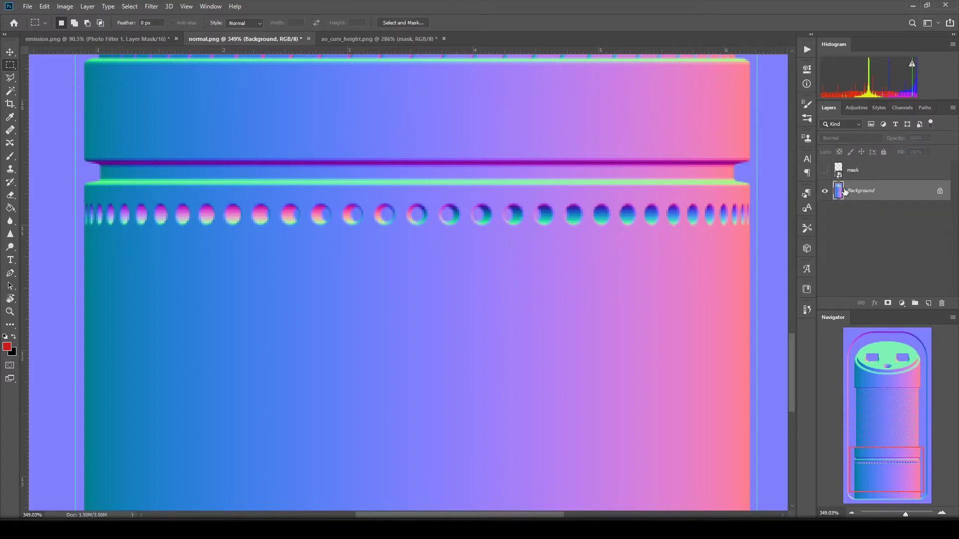
pyautogui.click(825, 191)
pyautogui.click(825, 191)
pyautogui.click(10, 51)
pyautogui.moveTo(76, 80); pyautogui.dragTo(3, 150)
pyautogui.click(10, 65)
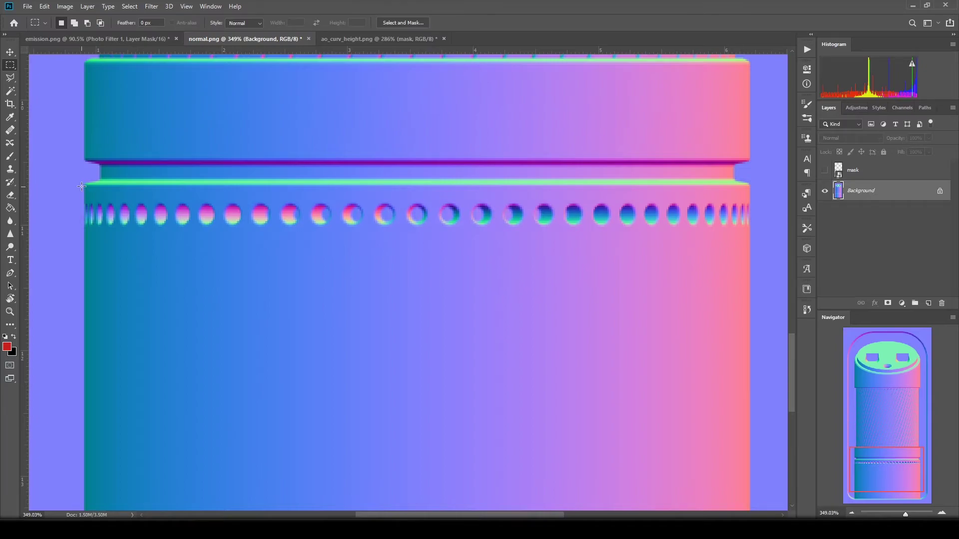
# Step: Select a rectangular band around the full row of holes and set vertical guides at both ends of the selection
pyautogui.moveTo(81, 186); pyautogui.dragTo(755, 245)
pyautogui.moveTo(21, 126); pyautogui.dragTo(78, 155)
pyautogui.moveTo(24, 231); pyautogui.dragTo(755, 240)
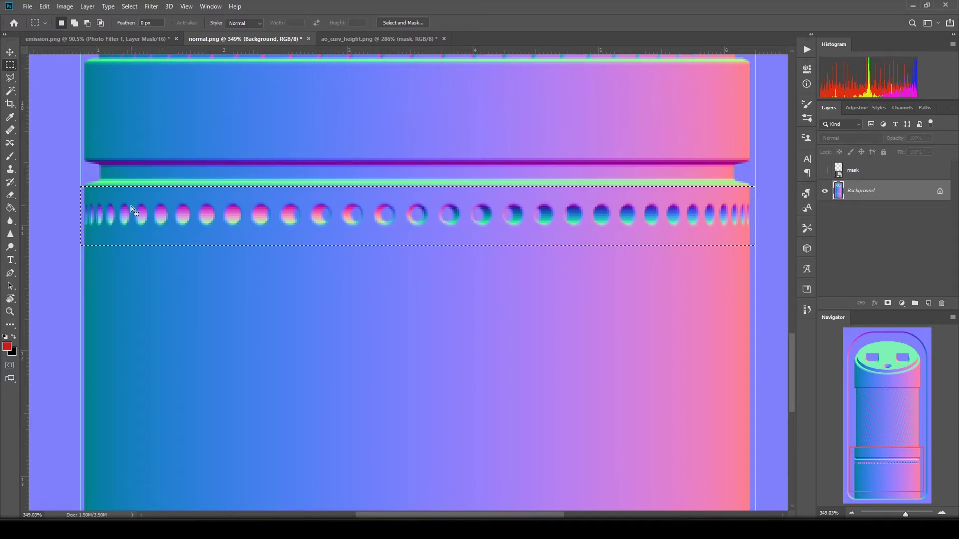
# Step: Shift the selection down to the plain cylinder surface, copy that strip to a new layer, and check it in isolation
pyautogui.keyDown('shift'); pyautogui.moveTo(147, 219); pyautogui.dragTo(170, 302); pyautogui.keyUp('shift')
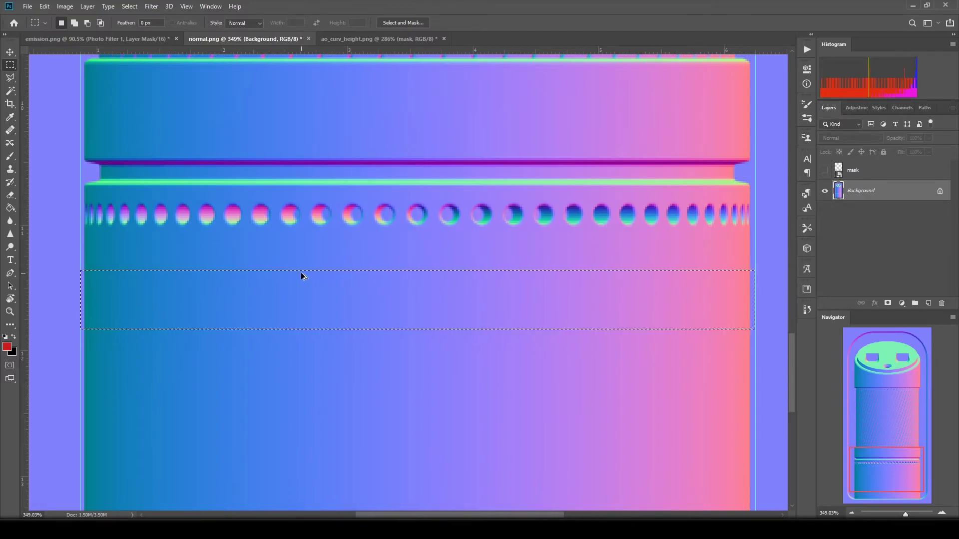
pyautogui.hotkey('ctrl', 'shift', 'n')
pyautogui.click(557, 157)
pyautogui.hotkey('ctrl', 'd')
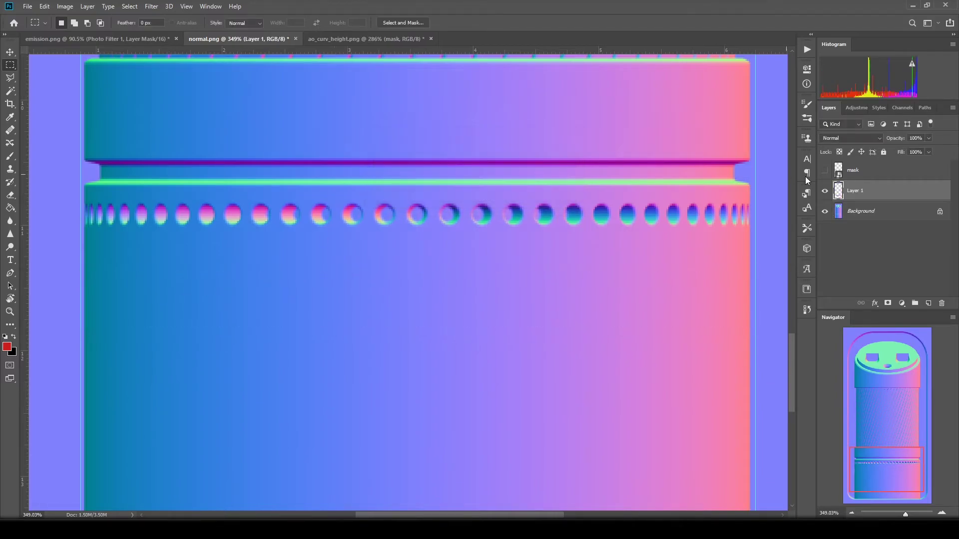
pyautogui.click(825, 210)
pyautogui.click(826, 211)
# Step: Move the copied plain strip on Layer 1 straight up until it covers the row of holes
pyautogui.click(10, 52)
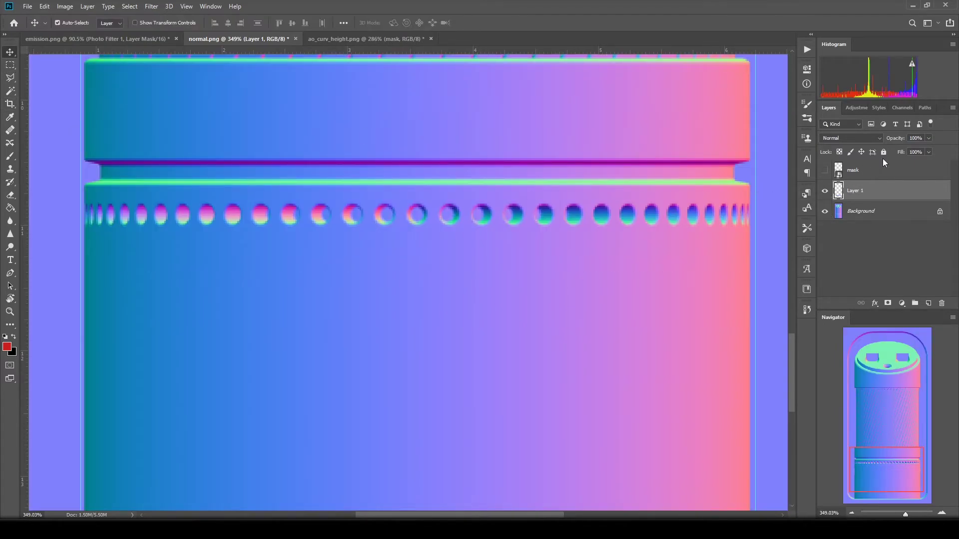
pyautogui.hotkey('alt', '[')
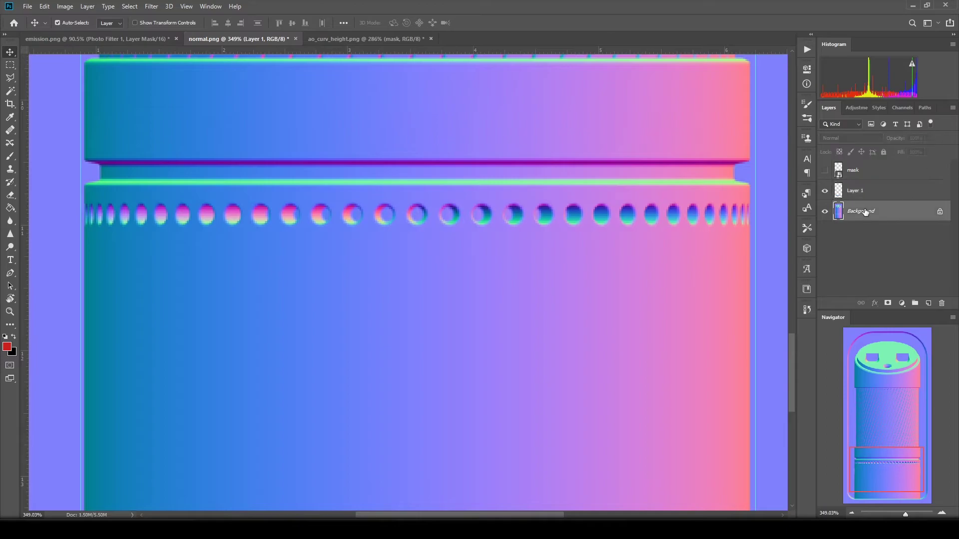
pyautogui.click(850, 192)
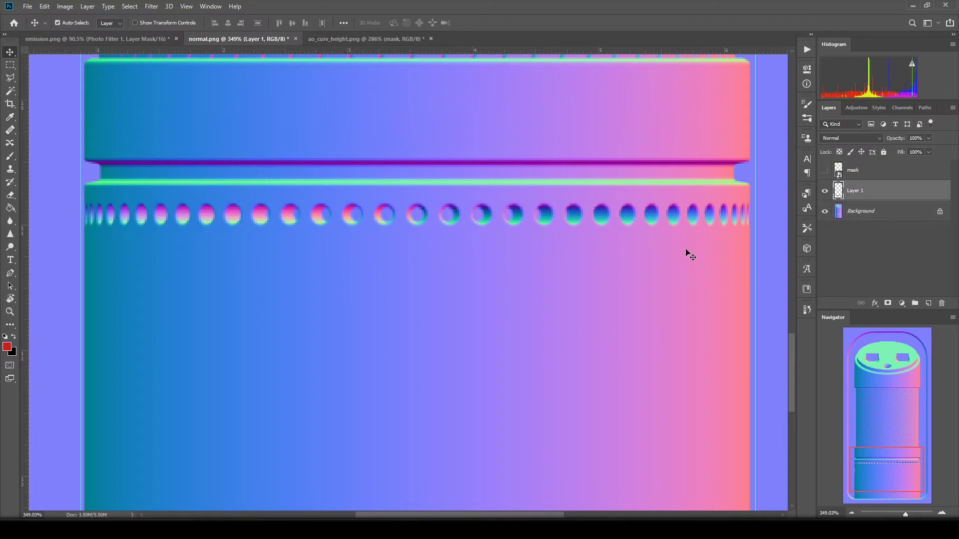
pyautogui.moveTo(410, 360); pyautogui.dragTo(402, 224)
pyautogui.click(824, 211)
pyautogui.click(825, 212)
pyautogui.moveTo(681, 322); pyautogui.dragTo(682, 237)
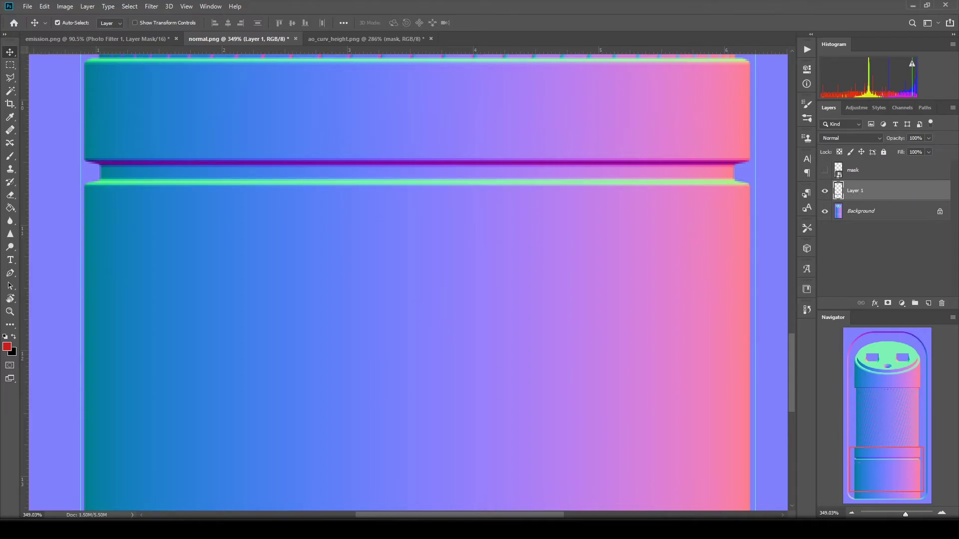
# Step: Highlight the copied strip with a Curves adjustment layer clipped to Layer 1, brightening the RGB midtones at input 95
pyautogui.moveTo(906, 514); pyautogui.dragTo(912, 511)
pyautogui.moveTo(881, 468); pyautogui.dragTo(844, 465)
pyautogui.click(878, 214)
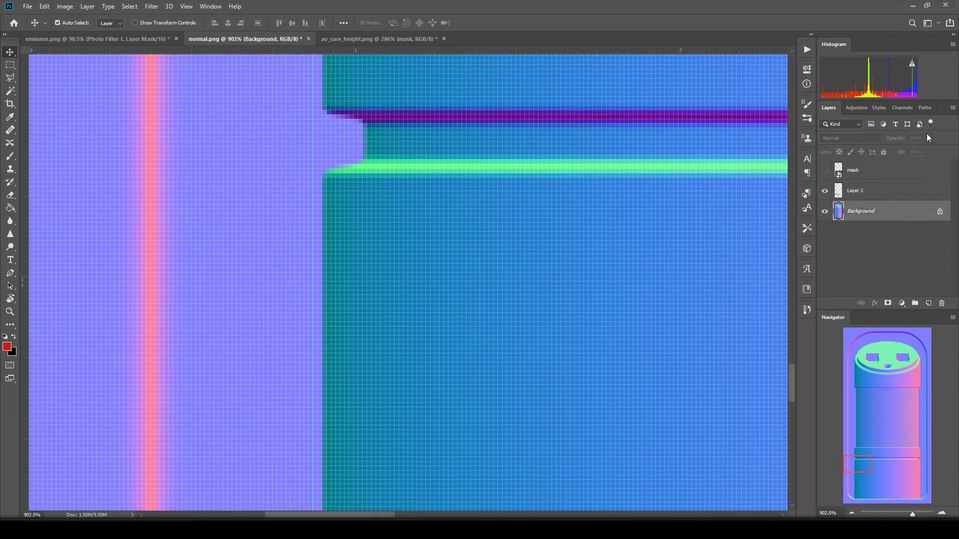
pyautogui.click(825, 212)
pyautogui.click(825, 211)
pyautogui.click(874, 195)
pyautogui.click(901, 304)
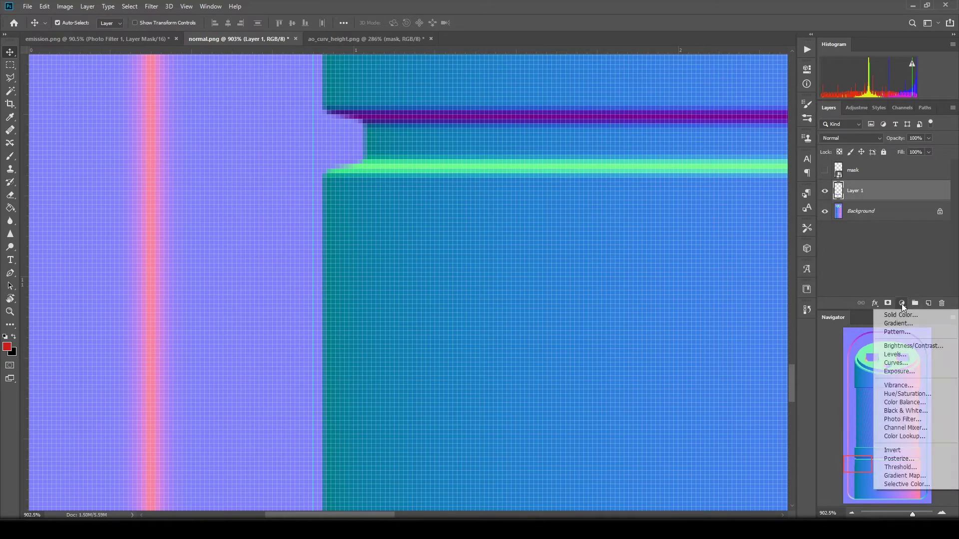
pyautogui.click(895, 362)
pyautogui.moveTo(738, 164); pyautogui.dragTo(739, 148)
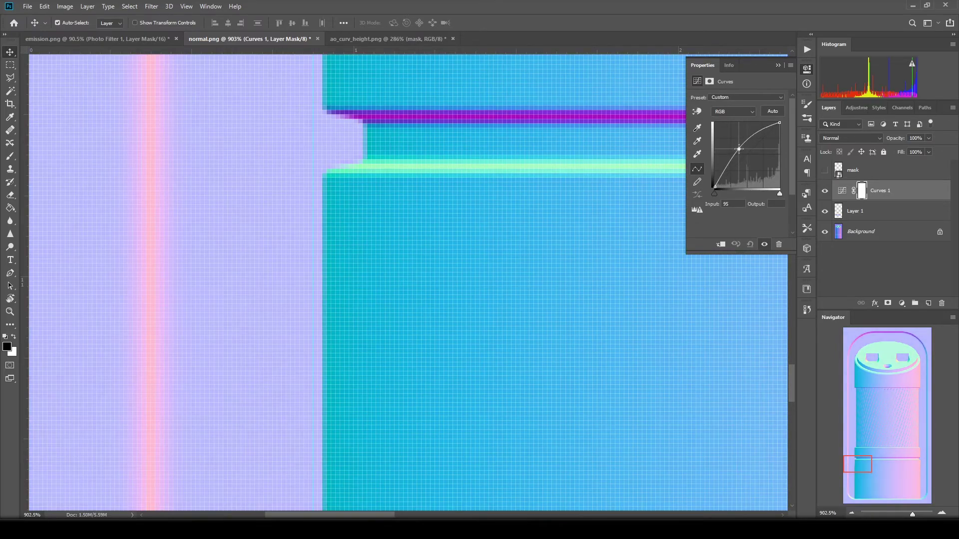
pyautogui.rightClick(901, 190)
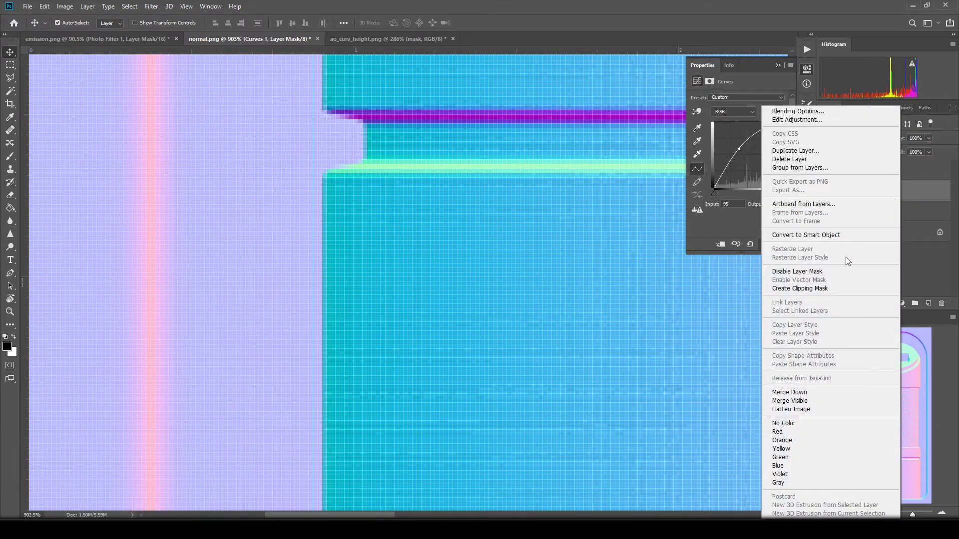
pyautogui.click(818, 289)
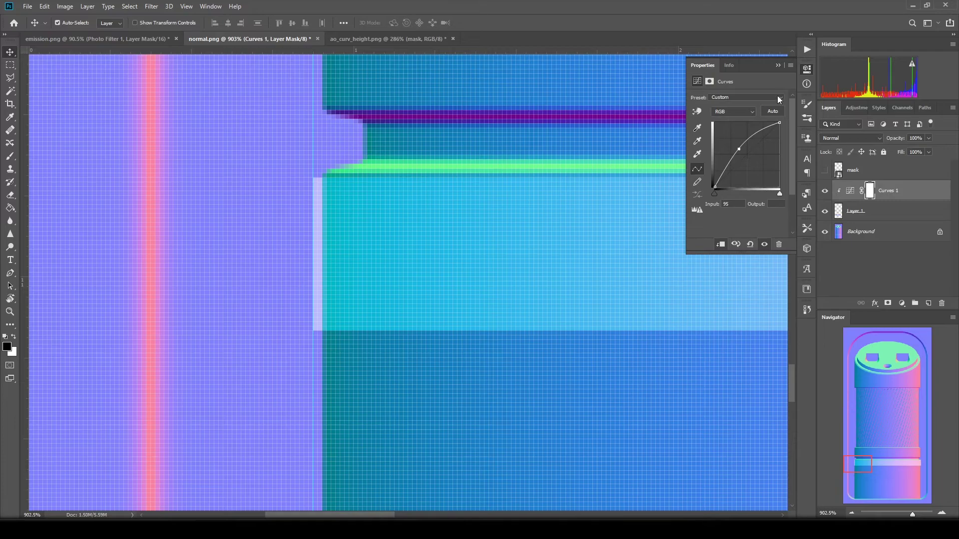
pyautogui.click(808, 70)
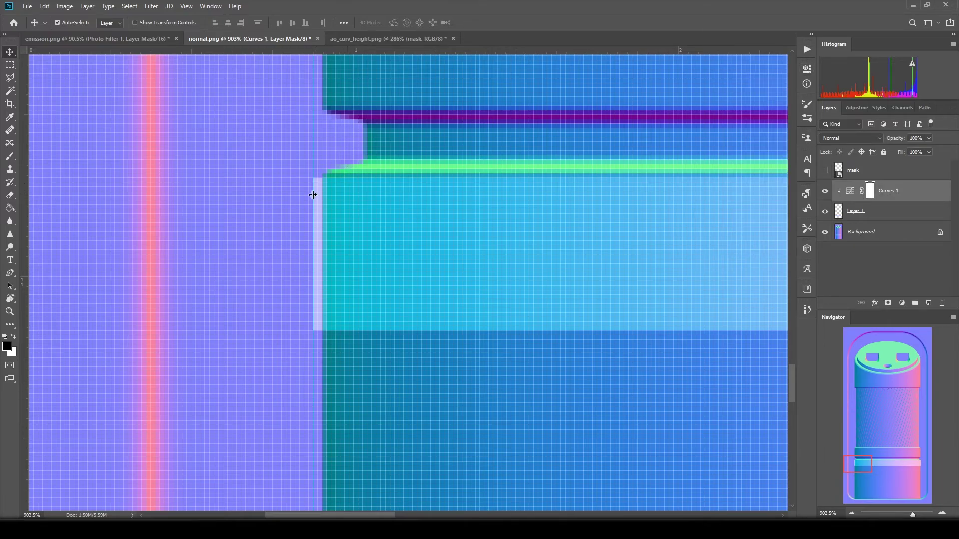
# Step: Examine both ends of the highlighted strip on Layer 1 against the cylinder's edges and the vertical guides
pyautogui.scroll(-1, 438, 243)
pyautogui.moveTo(912, 514); pyautogui.dragTo(899, 514)
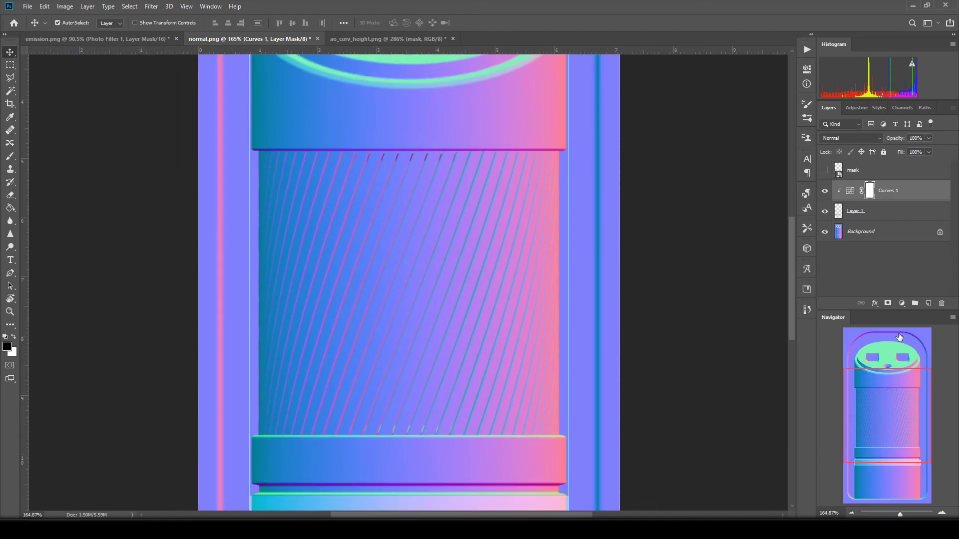
pyautogui.click(902, 303)
pyautogui.click(876, 208)
pyautogui.click(892, 210)
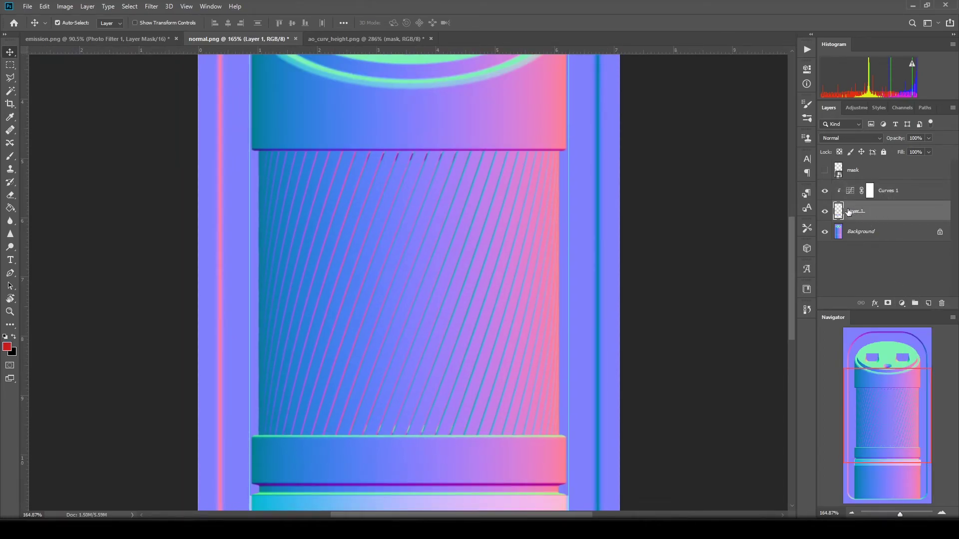
pyautogui.rightClick(918, 192)
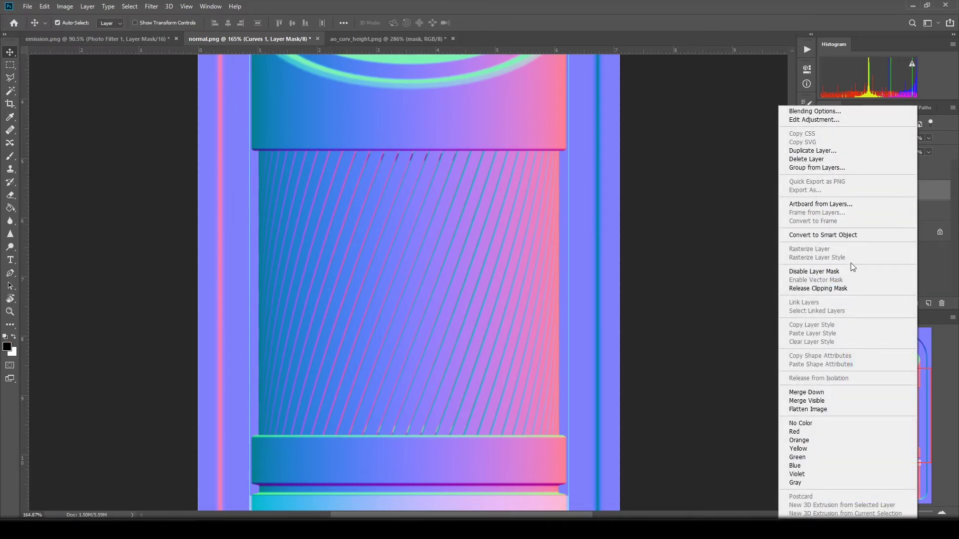
pyautogui.click(947, 200)
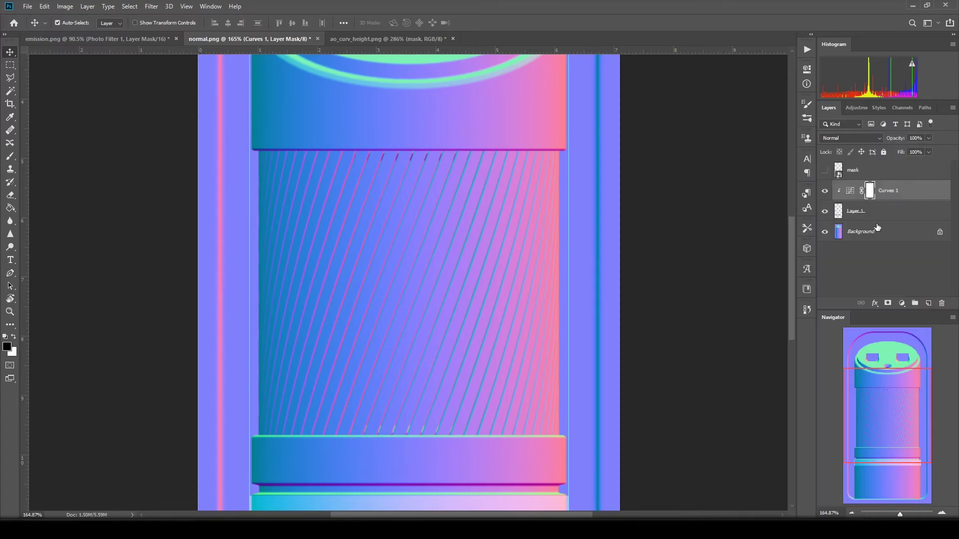
pyautogui.moveTo(900, 514); pyautogui.dragTo(903, 514)
pyautogui.moveTo(883, 432); pyautogui.dragTo(858, 472)
pyautogui.moveTo(902, 515); pyautogui.dragTo(908, 515)
pyautogui.moveTo(867, 456); pyautogui.dragTo(856, 456)
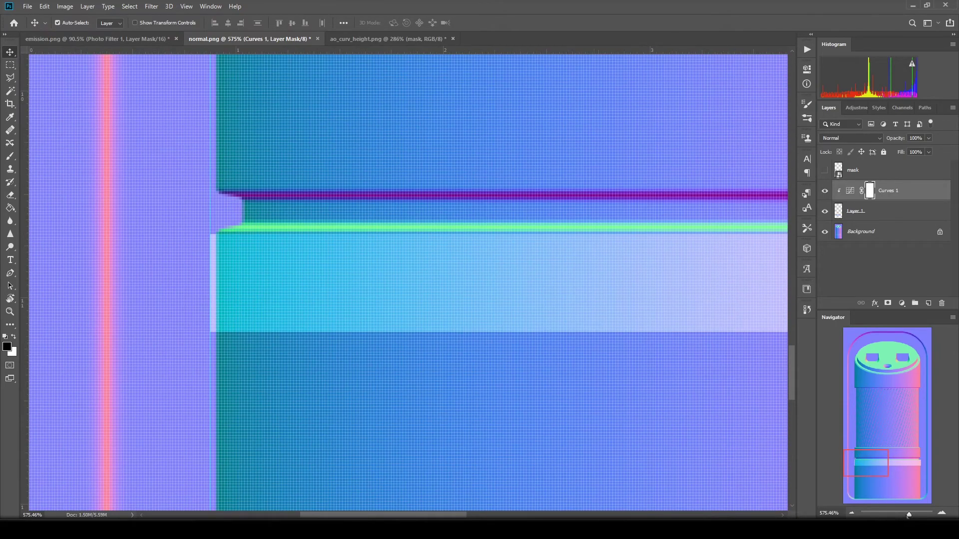
pyautogui.moveTo(909, 515); pyautogui.dragTo(910, 515)
pyautogui.moveTo(274, 290); pyautogui.dragTo(258, 272)
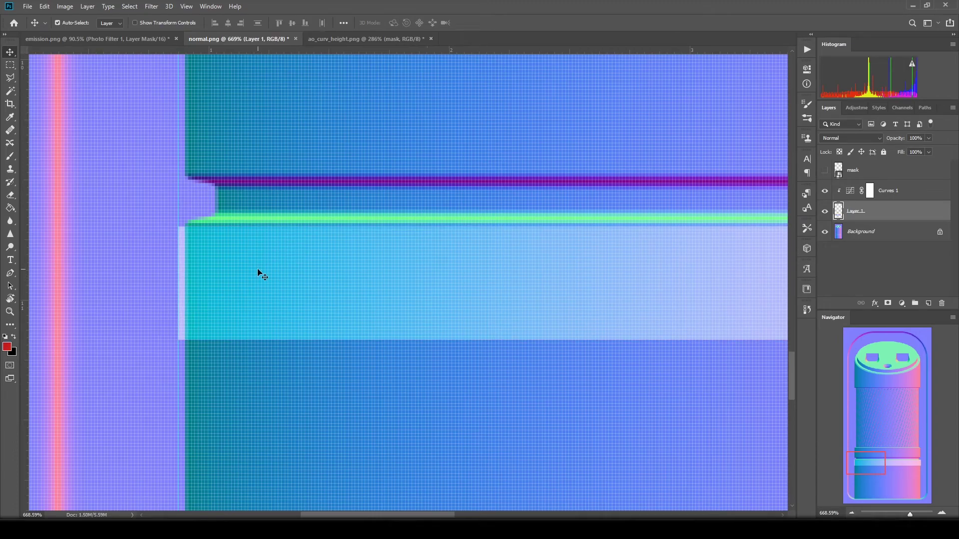
pyautogui.scroll(-1, 340, 287)
pyautogui.moveTo(882, 463); pyautogui.dragTo(932, 460)
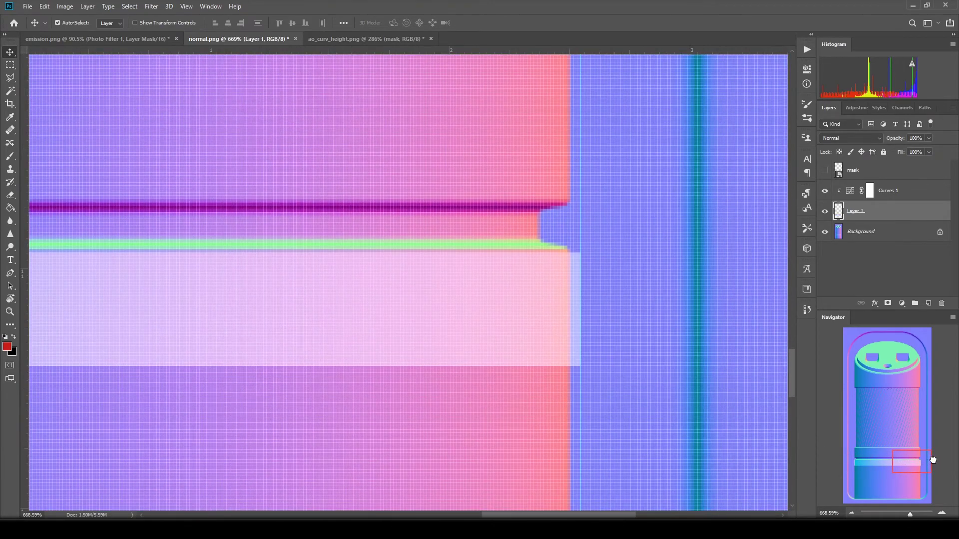
# Step: Delete the Curves 1 adjustment layer above Layer 1
pyautogui.moveTo(909, 515)
pyautogui.mouseDown()
pyautogui.moveTo(883, 514)
pyautogui.moveTo(901, 515)
pyautogui.mouseUp()
pyautogui.click(888, 413)
pyautogui.moveTo(888, 413); pyautogui.dragTo(885, 460)
pyautogui.click(927, 193)
pyautogui.press('Delete')
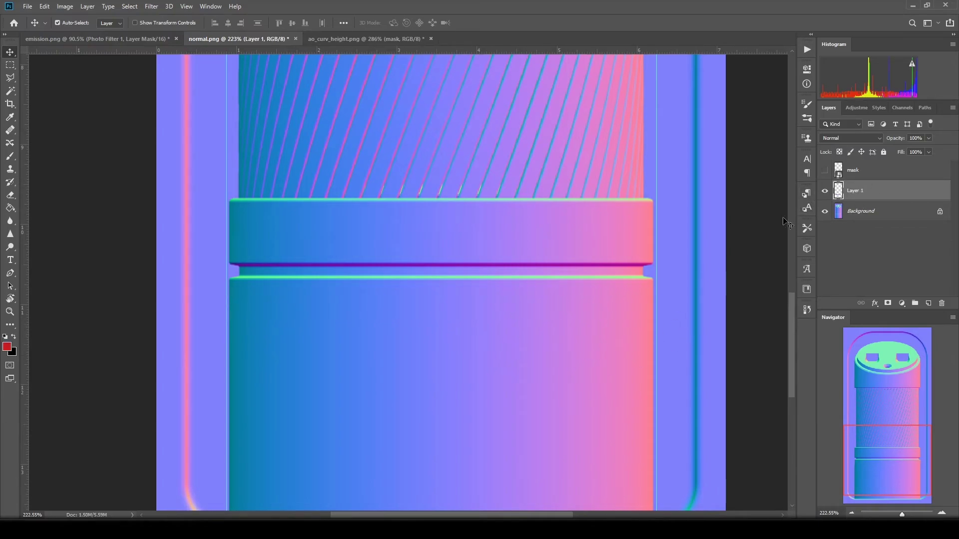
# Step: Compare Layer 1 with the Background hidden and shown, and try brightening its strip directly with Curves
pyautogui.click(825, 213)
pyautogui.click(826, 212)
pyautogui.click(825, 211)
pyautogui.hotkey('ctrl', 'm')
pyautogui.moveTo(685, 225); pyautogui.dragTo(679, 220)
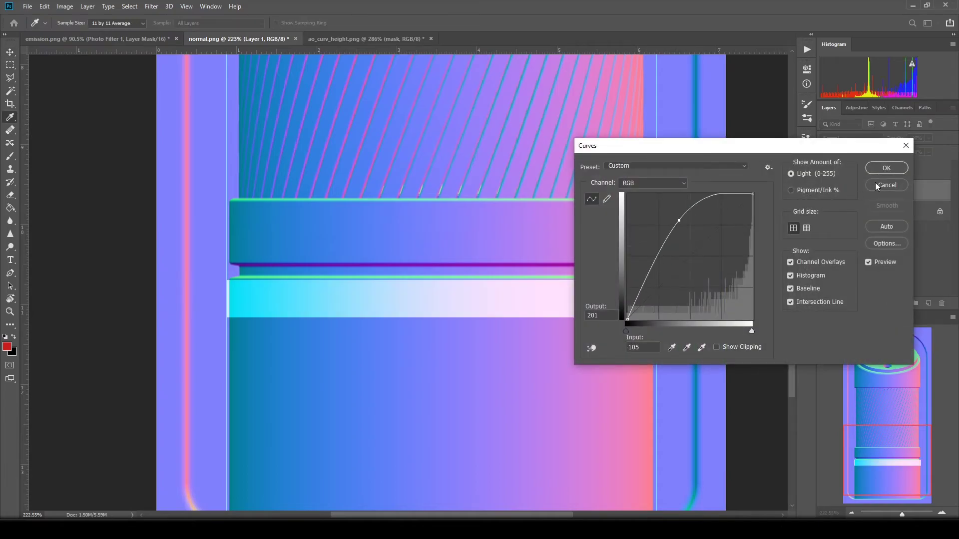
pyautogui.click(875, 184)
# Step: Lower Layer 1's opacity to 46% and preview a Curves brightening of the semi-transparent strip over the holes
pyautogui.moveTo(918, 144); pyautogui.dragTo(904, 151)
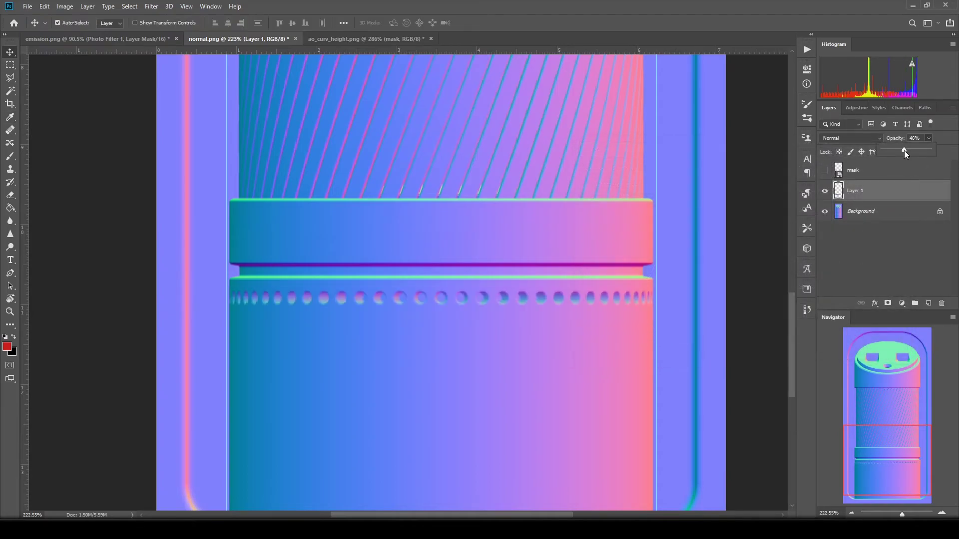
pyautogui.hotkey('ctrl', 'm')
pyautogui.moveTo(669, 277); pyautogui.dragTo(667, 243)
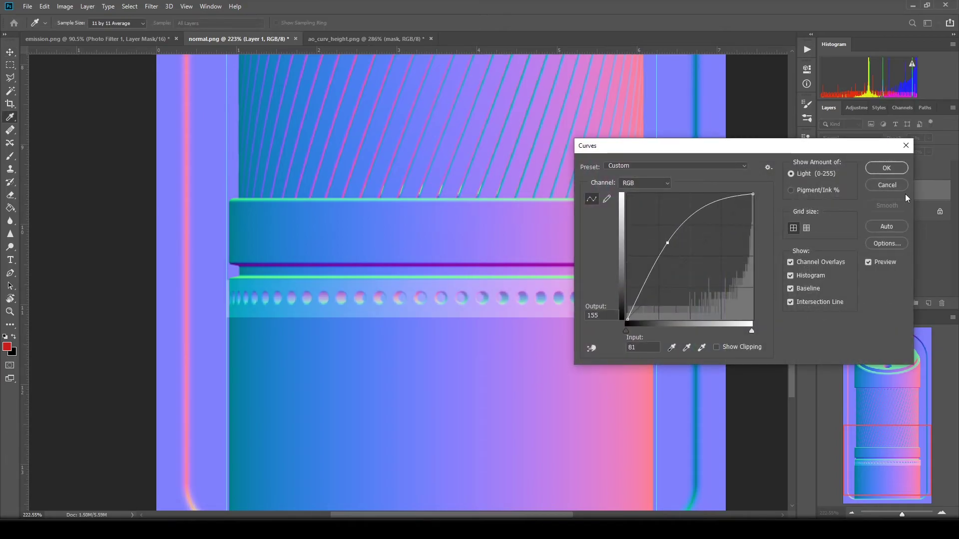
pyautogui.click(887, 185)
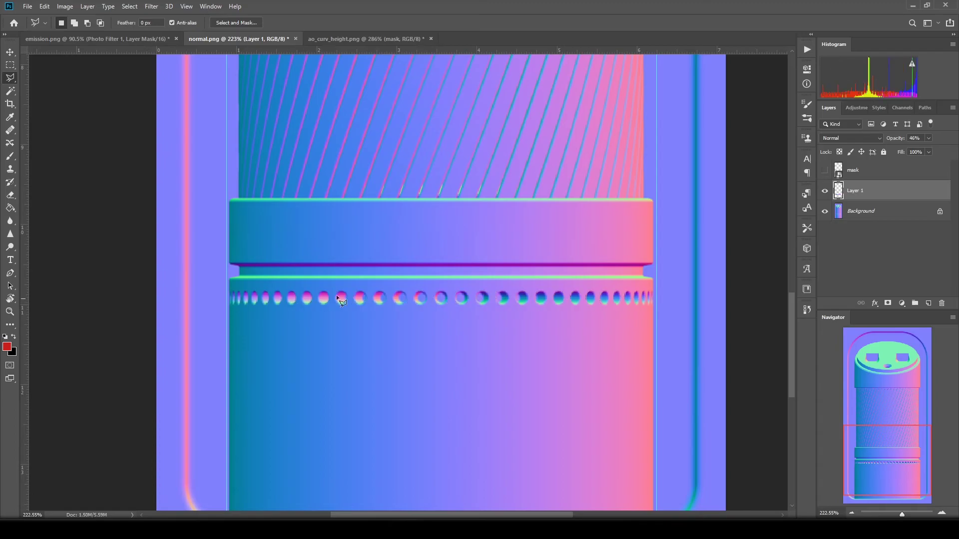
# Step: Restore Layer 1's opacity to 100% and check the perforated strip with the Background layer temporarily hidden
pyautogui.click(825, 212)
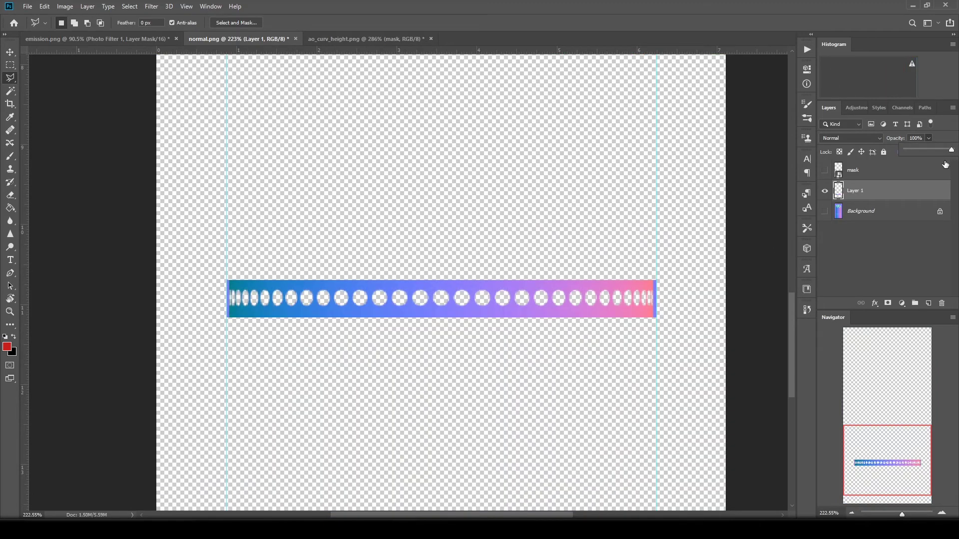
pyautogui.hotkey('alt', 'Tab')
pyautogui.click(894, 142)
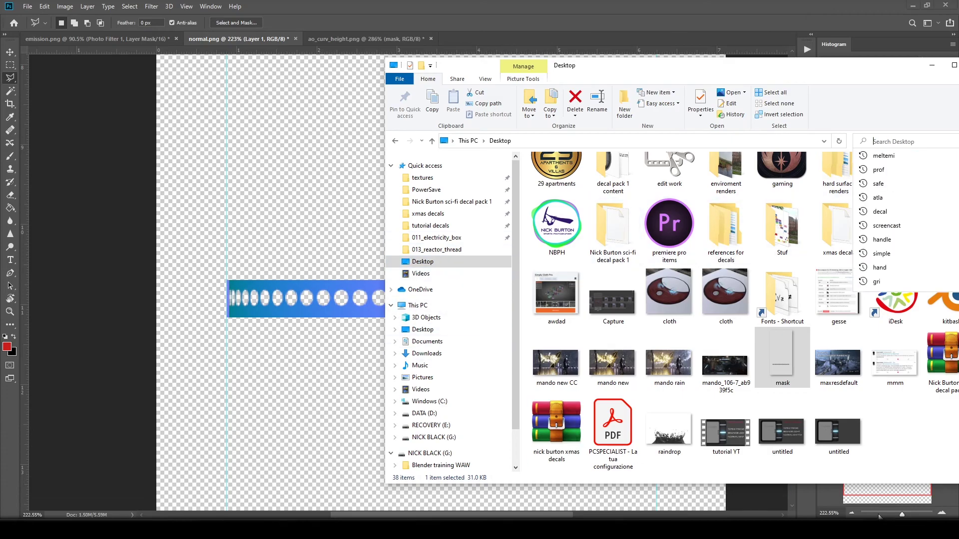
pyautogui.hotkey('alt', 'Tab')
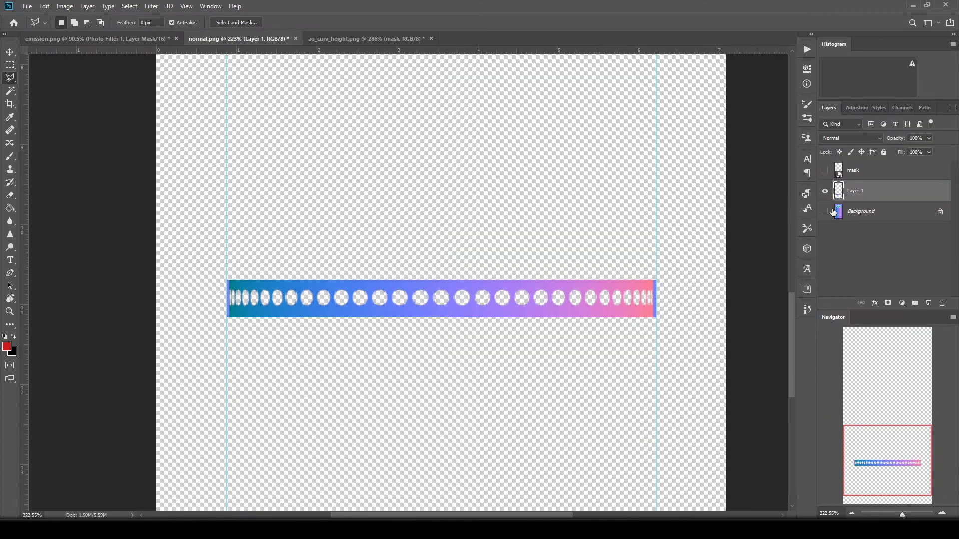
pyautogui.click(824, 211)
# Step: Save the image as a PNG named normal in the 013_reactor_thread folder, replacing the existing file and accepting the PNG options
pyautogui.click(27, 7)
pyautogui.click(50, 118)
pyautogui.click(241, 399)
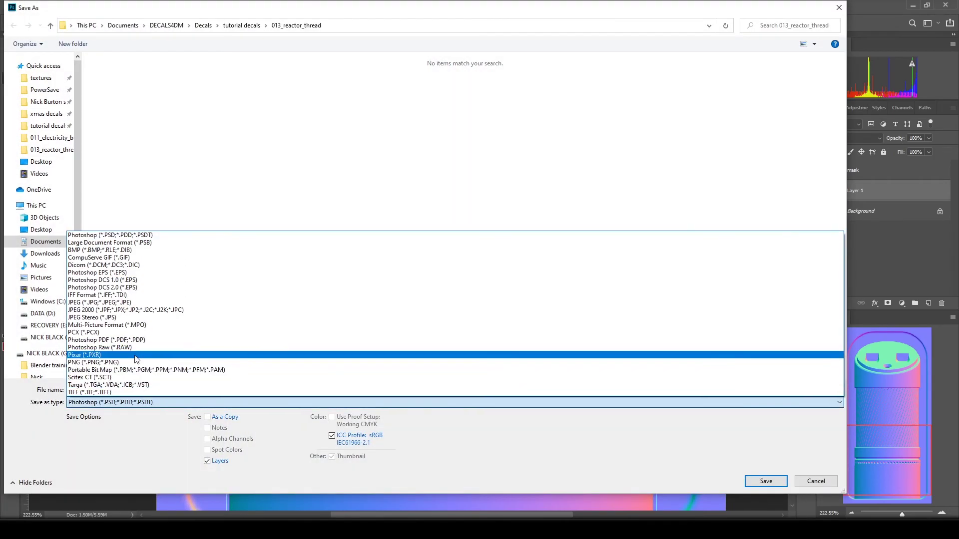
pyautogui.click(239, 364)
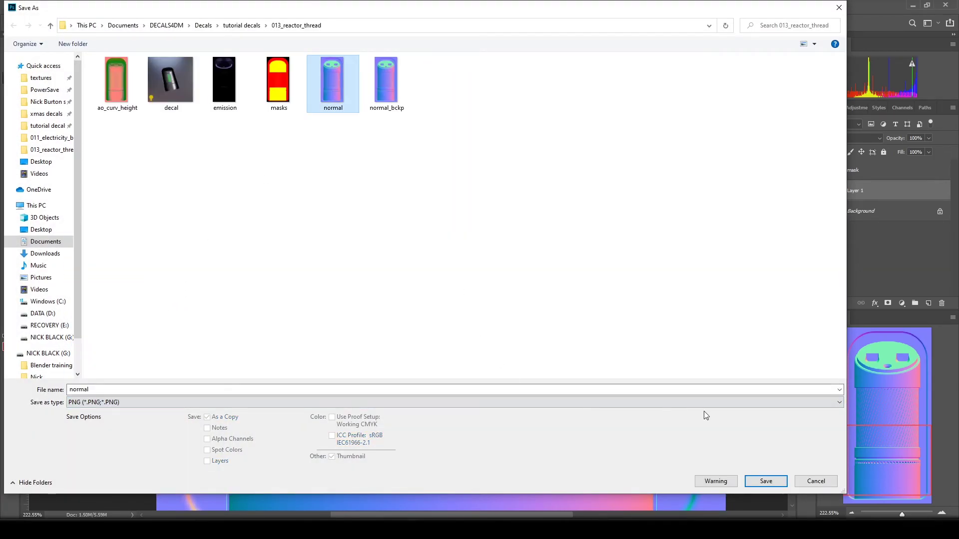
pyautogui.click(762, 487)
pyautogui.click(499, 263)
pyautogui.click(538, 159)
# Step: Switch to File Explorer and open the decal Blender file from the 013_reactor_thread folder in tutorial decals
pyautogui.hotkey('alt', 'Tab')
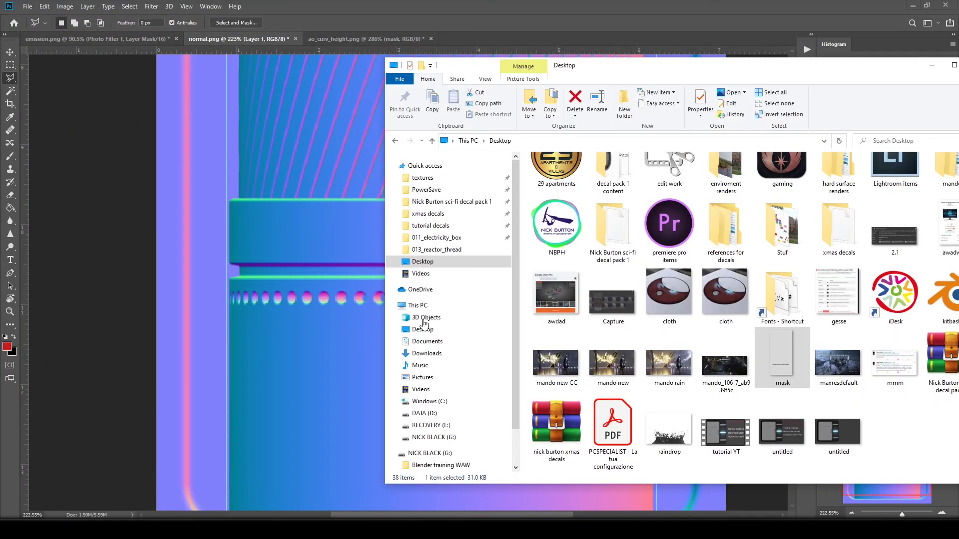
pyautogui.click(422, 225)
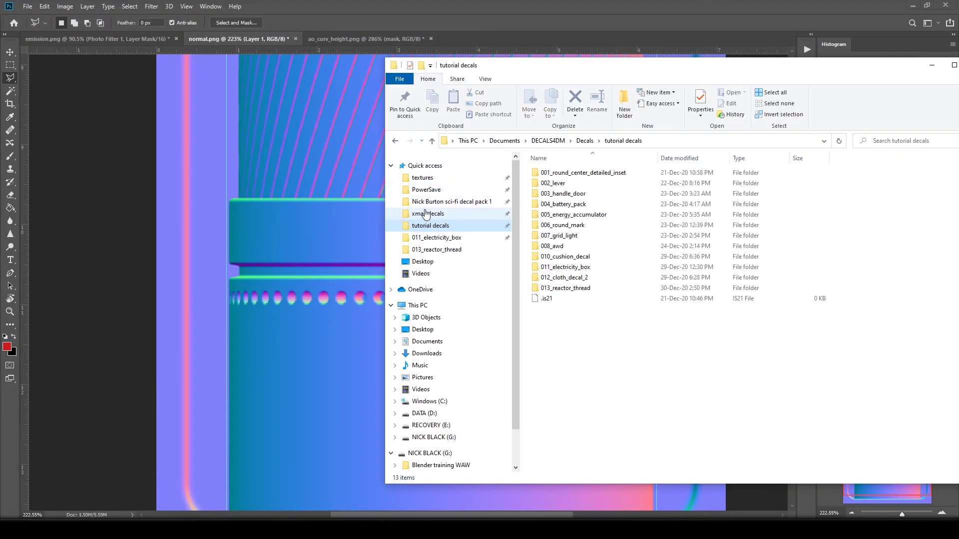
pyautogui.doubleClick(539, 288)
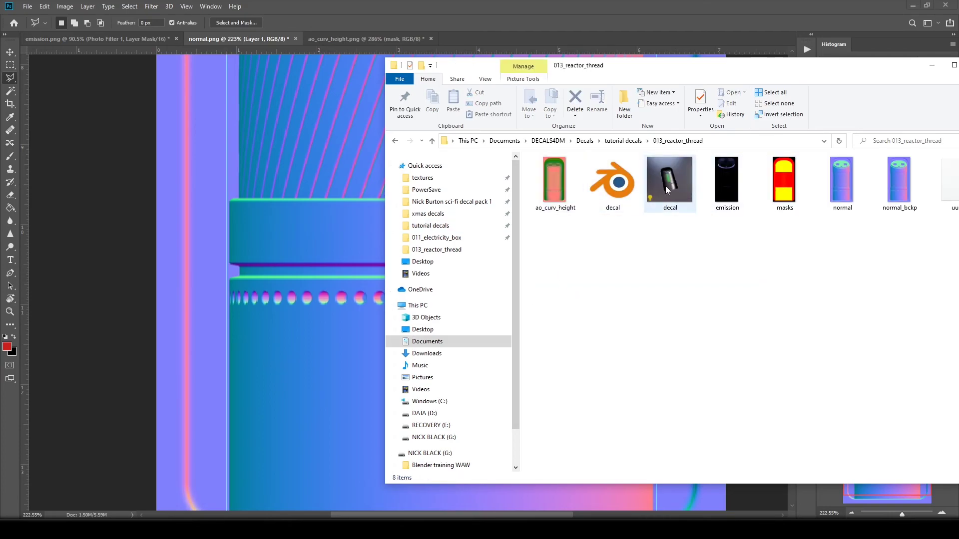
pyautogui.doubleClick(613, 182)
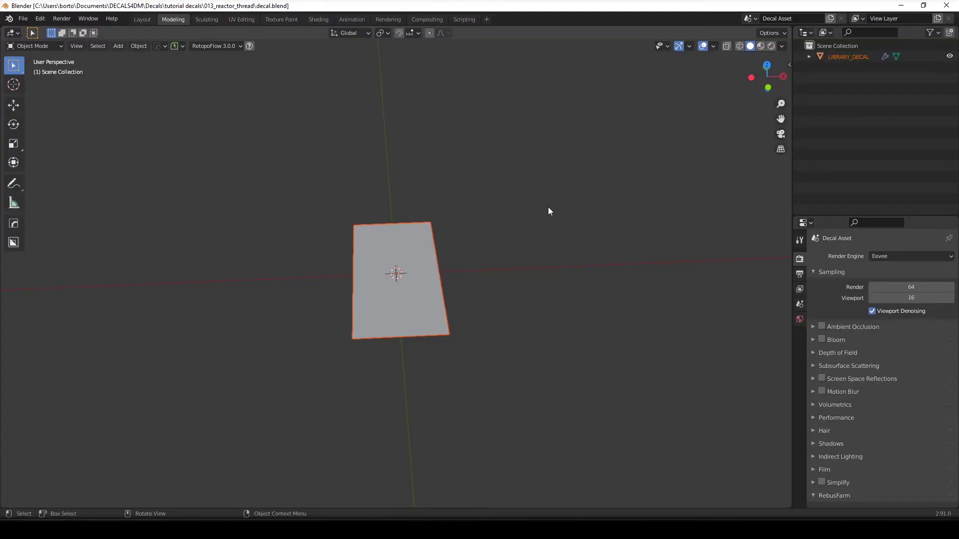
# Step: Display the decal plane in Material Preview shading
pyautogui.scroll(4, 549, 211)
pyautogui.press('z')
pyautogui.click(499, 313)
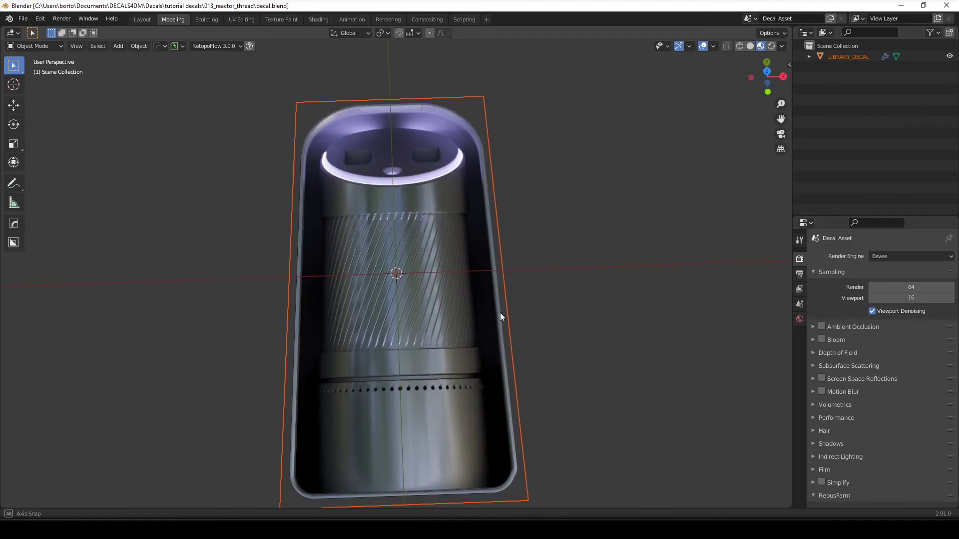
# Step: Examine the decal's row of holes, diagonal grooves and glowing top rim up close from several angles
pyautogui.scroll(5, 492, 333)
pyautogui.moveTo(509, 343)
pyautogui.mouseDown(button='middle')
pyautogui.moveTo(385, 307)
pyautogui.moveTo(471, 250)
pyautogui.mouseUp(button='middle')
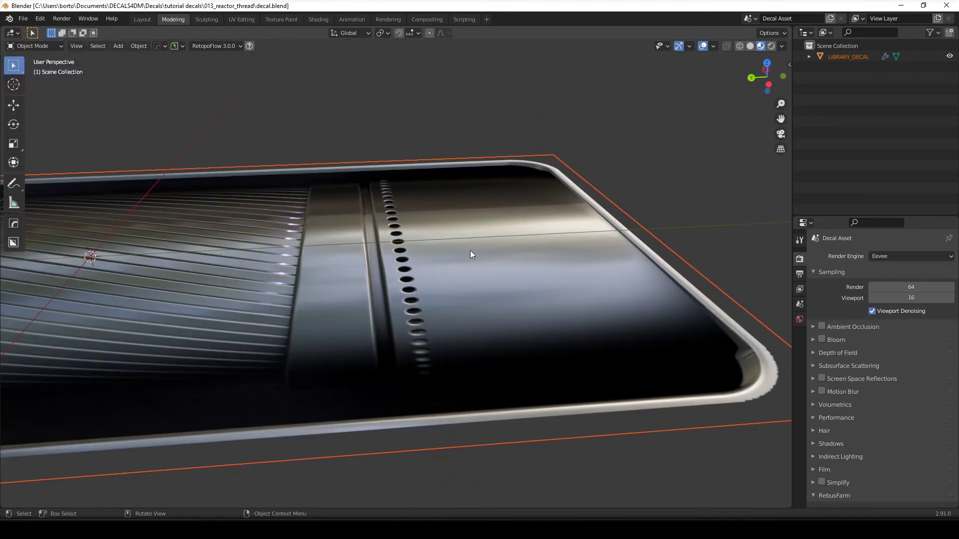
pyautogui.scroll(3, 439, 288)
pyautogui.moveTo(439, 288); pyautogui.dragTo(528, 312, button='middle')
pyautogui.scroll(-5, 465, 334)
pyautogui.moveTo(441, 350)
pyautogui.mouseDown(button='middle')
pyautogui.moveTo(501, 345)
pyautogui.moveTo(430, 366)
pyautogui.mouseUp(button='middle')
pyautogui.scroll(5, 394, 335)
pyautogui.scroll(-5, 496, 316)
pyautogui.scroll(5, 495, 315)
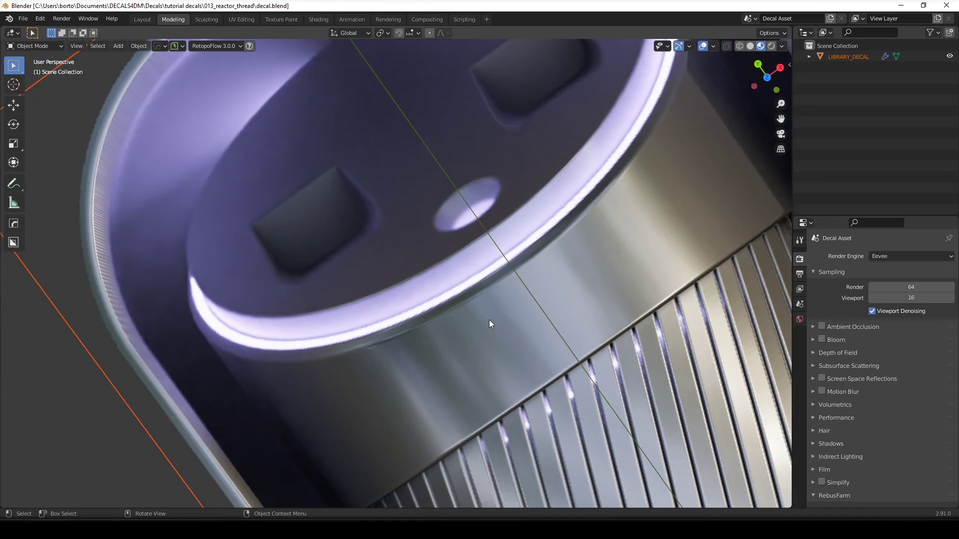
pyautogui.moveTo(489, 323); pyautogui.dragTo(342, 259, button='middle')
pyautogui.scroll(-4, 400, 293)
pyautogui.scroll(2, 352, 258)
pyautogui.scroll(-4, 390, 256)
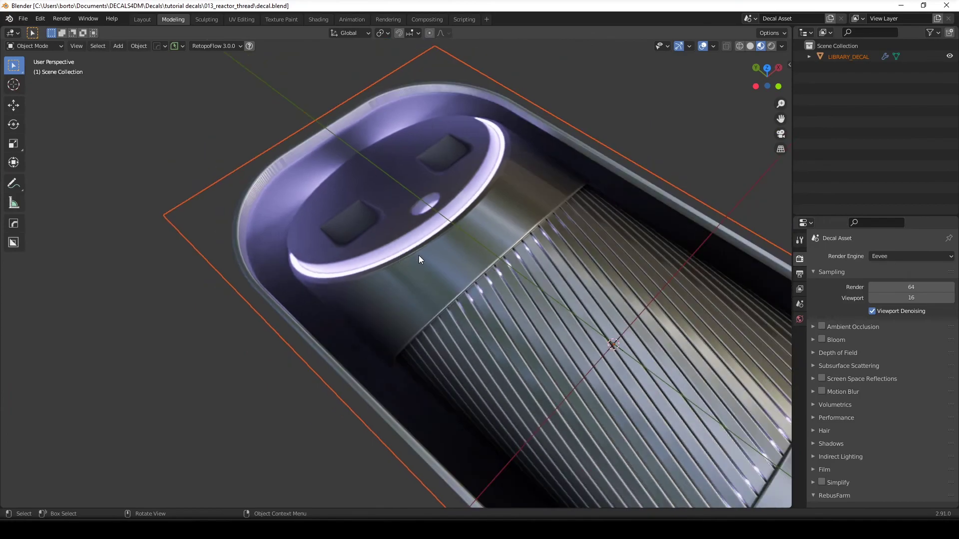
# Step: Select the decal and adjust its emission brightness with the Adjust Decal tool
pyautogui.scroll(2, 418, 255)
pyautogui.click(418, 256)
pyautogui.scroll(-3, 457, 203)
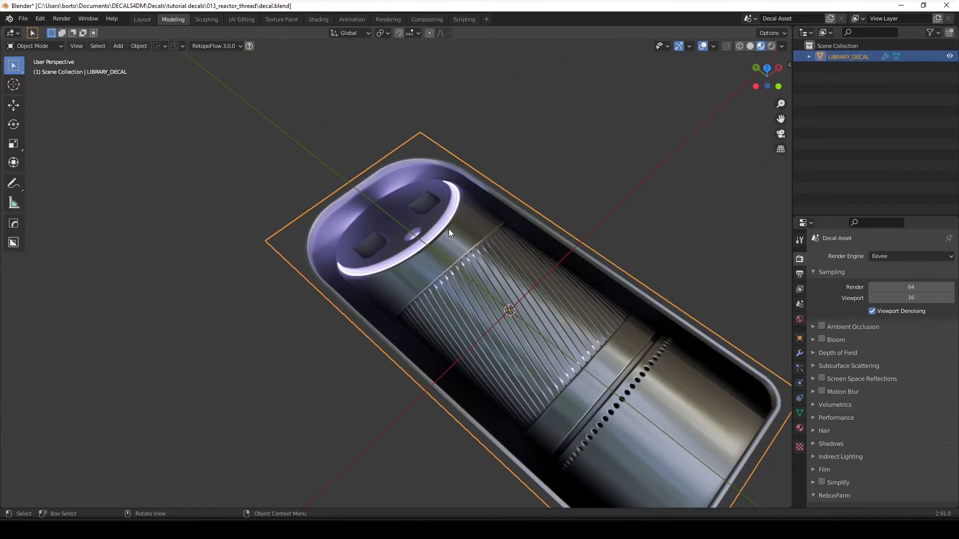
pyautogui.press('d')
pyautogui.click(420, 173)
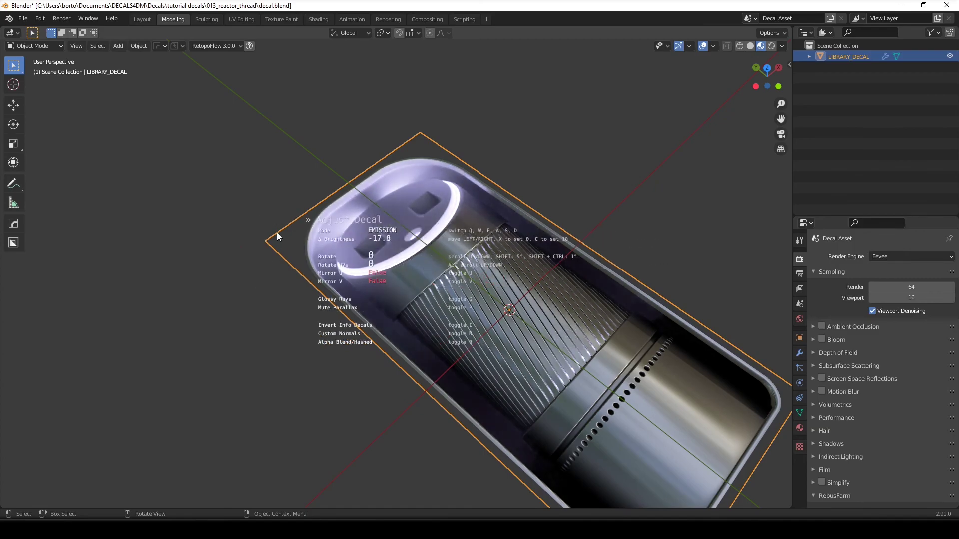
pyautogui.click(607, 224)
# Step: Inspect the whole decal from different angles and distances, checking the hole row and the grooved section
pyautogui.scroll(5, 433, 256)
pyautogui.moveTo(431, 239); pyautogui.dragTo(460, 281, button='middle')
pyautogui.scroll(-4, 414, 304)
pyautogui.scroll(5, 558, 286)
pyautogui.moveTo(558, 287); pyautogui.dragTo(449, 247, button='middle')
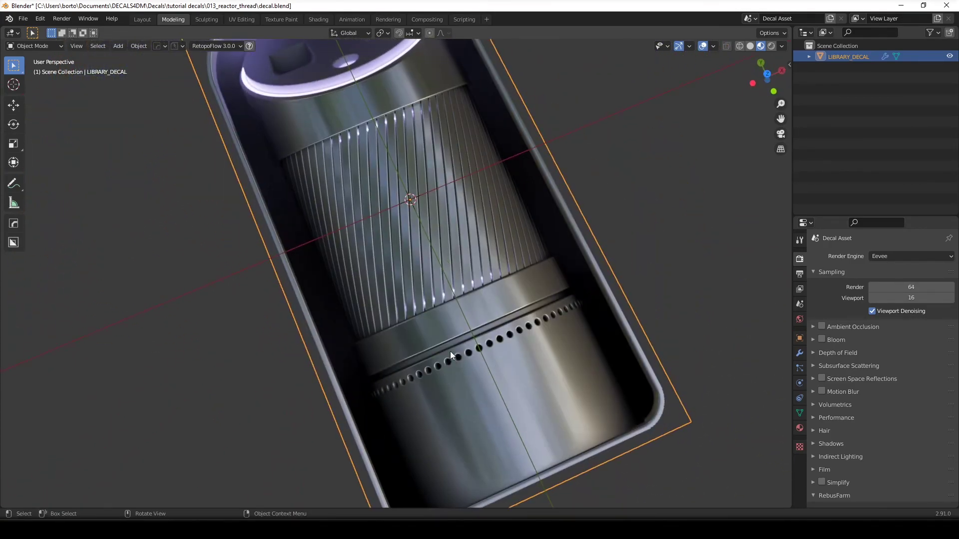
pyautogui.scroll(-4, 465, 352)
pyautogui.moveTo(525, 281); pyautogui.dragTo(334, 263, button='middle')
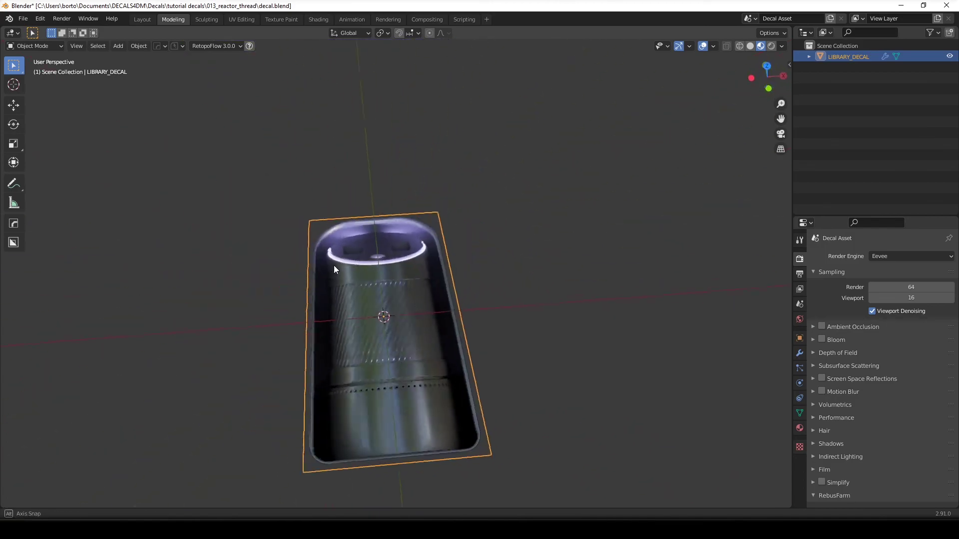
pyautogui.scroll(5, 378, 316)
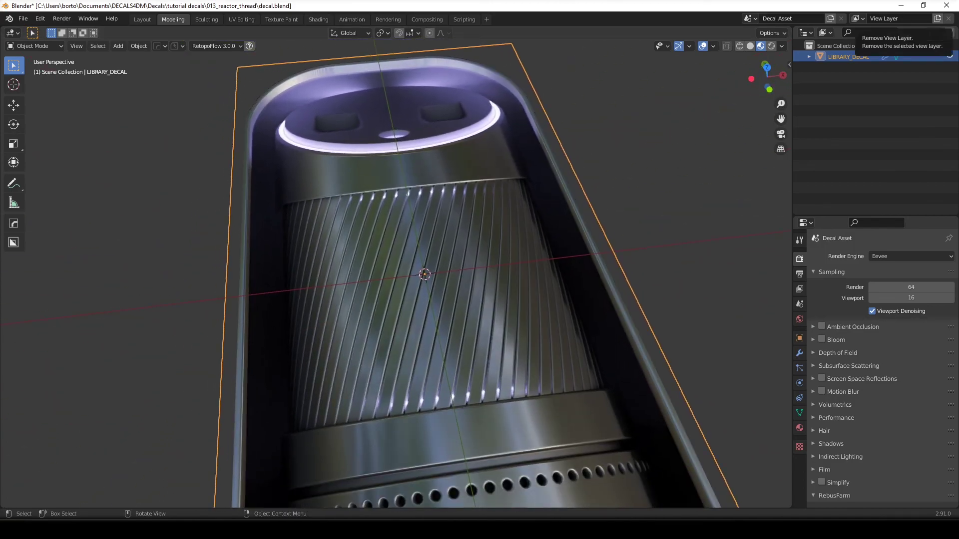